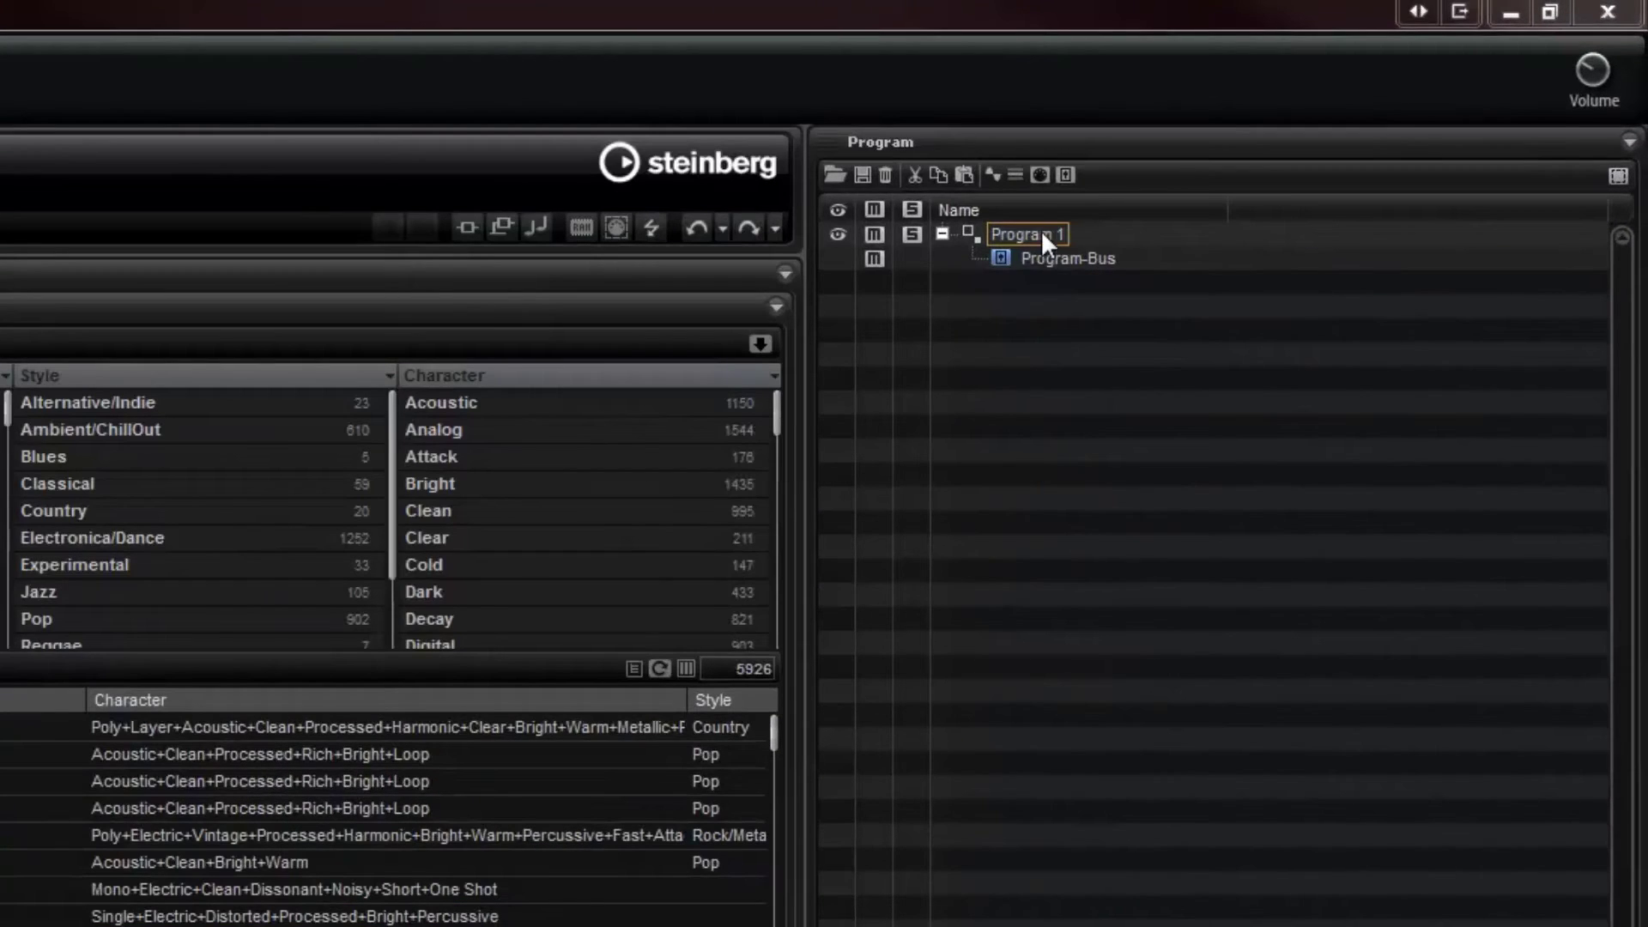
- Rename Program 1 to Killer Bees
click(1042, 230)
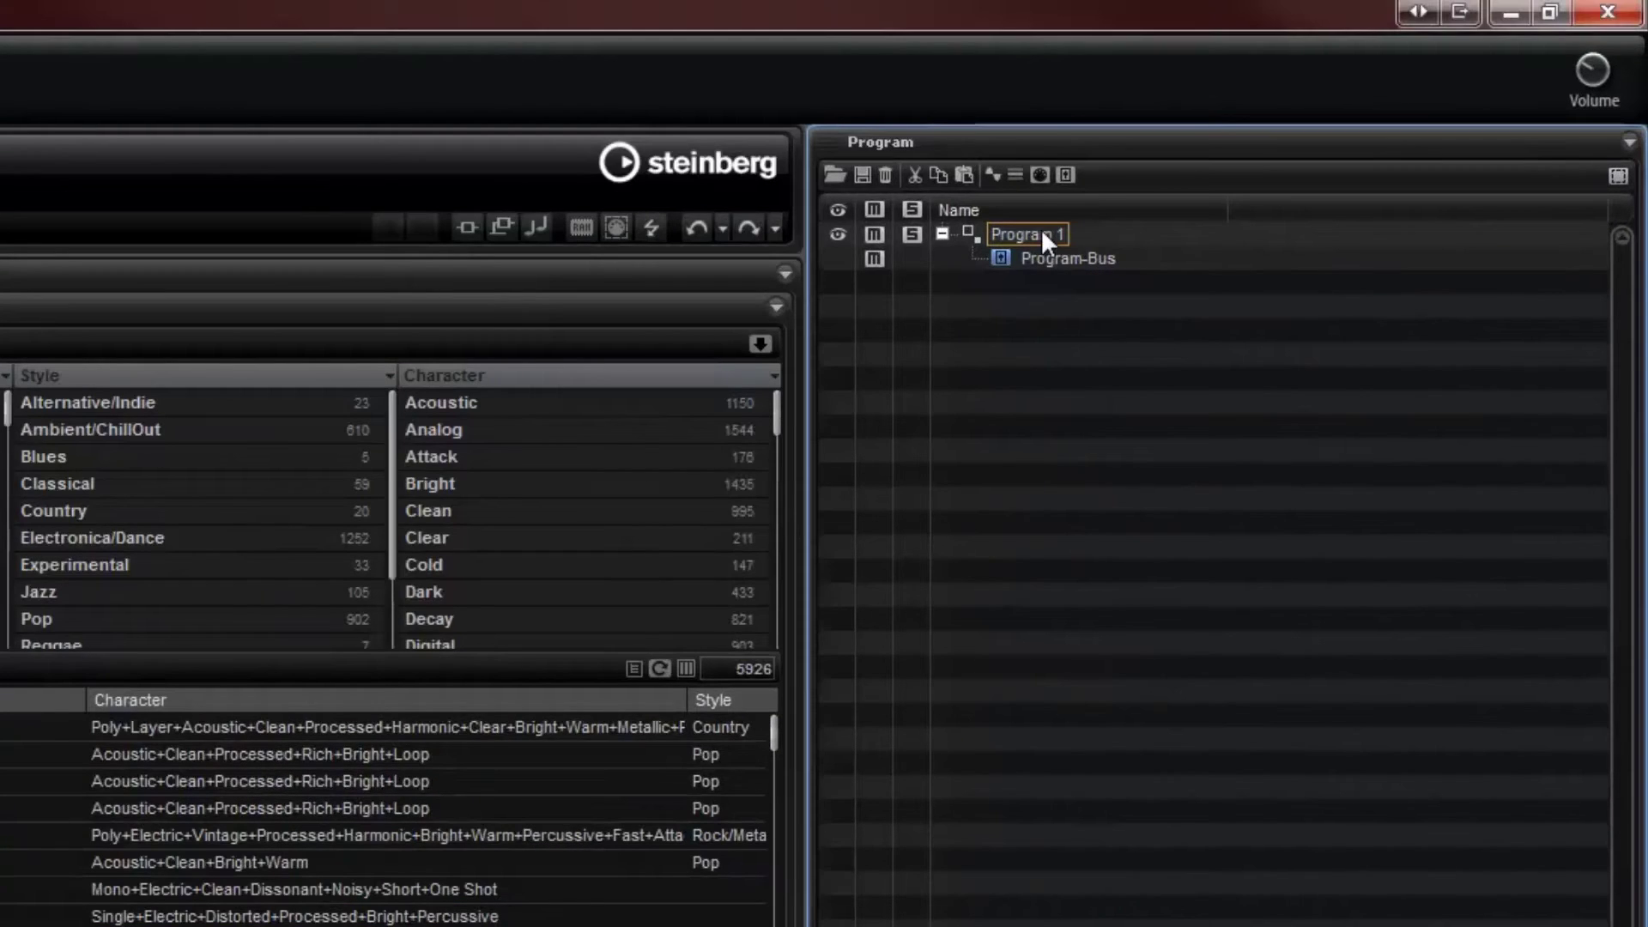
click(1041, 230)
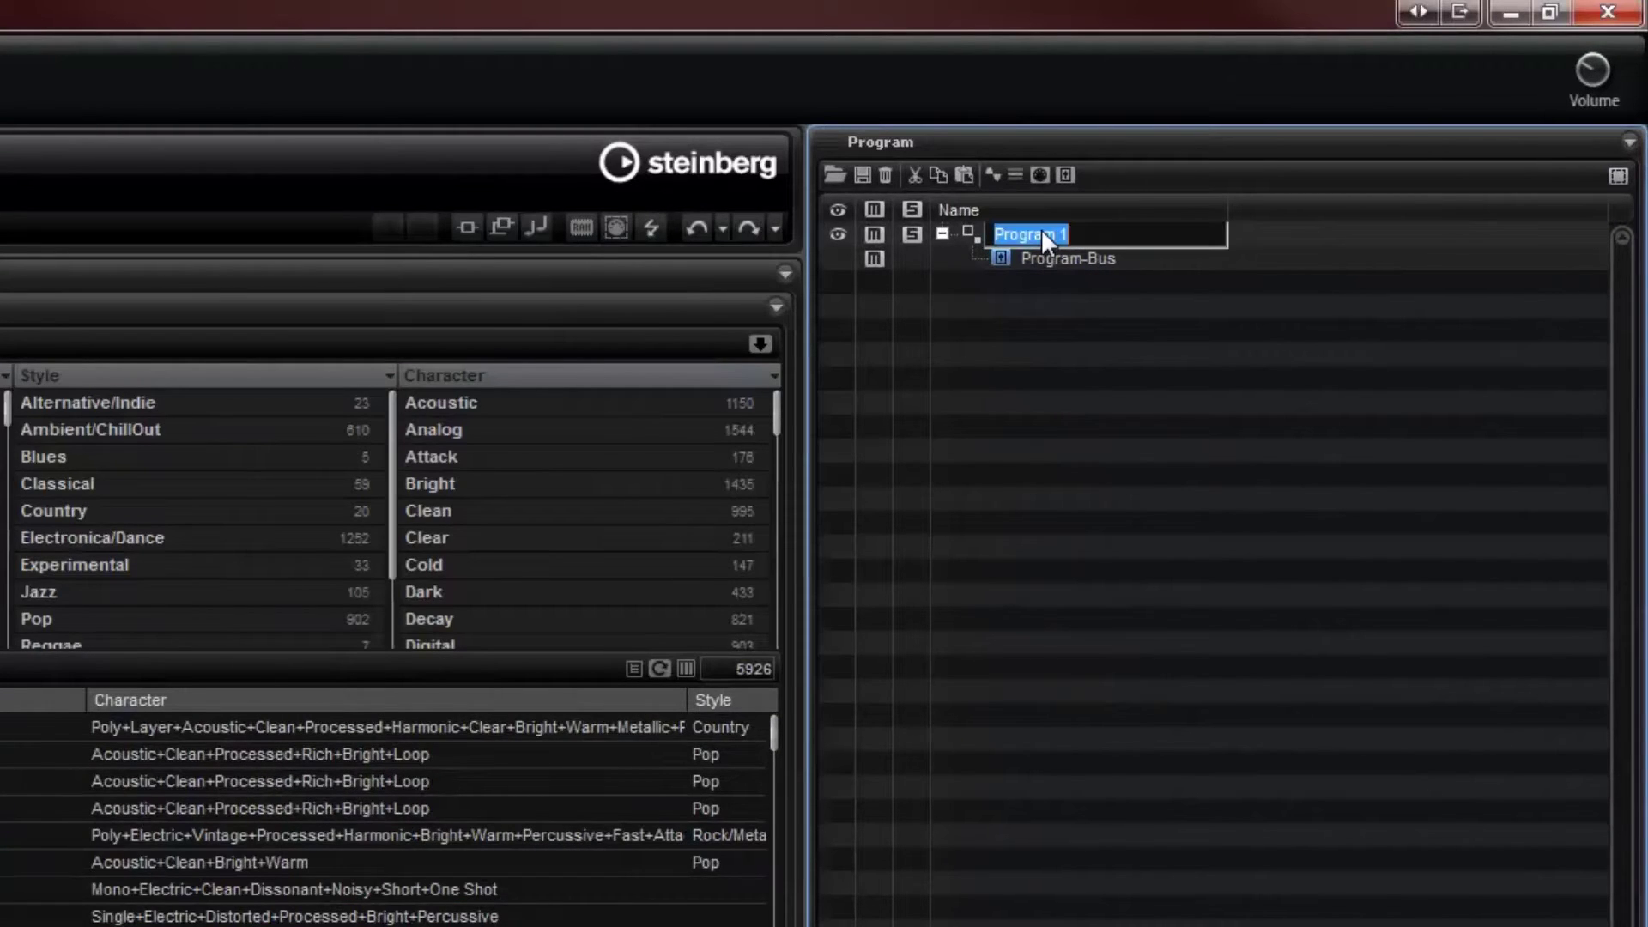
text(Killer )
text(Blues)
key(Return)
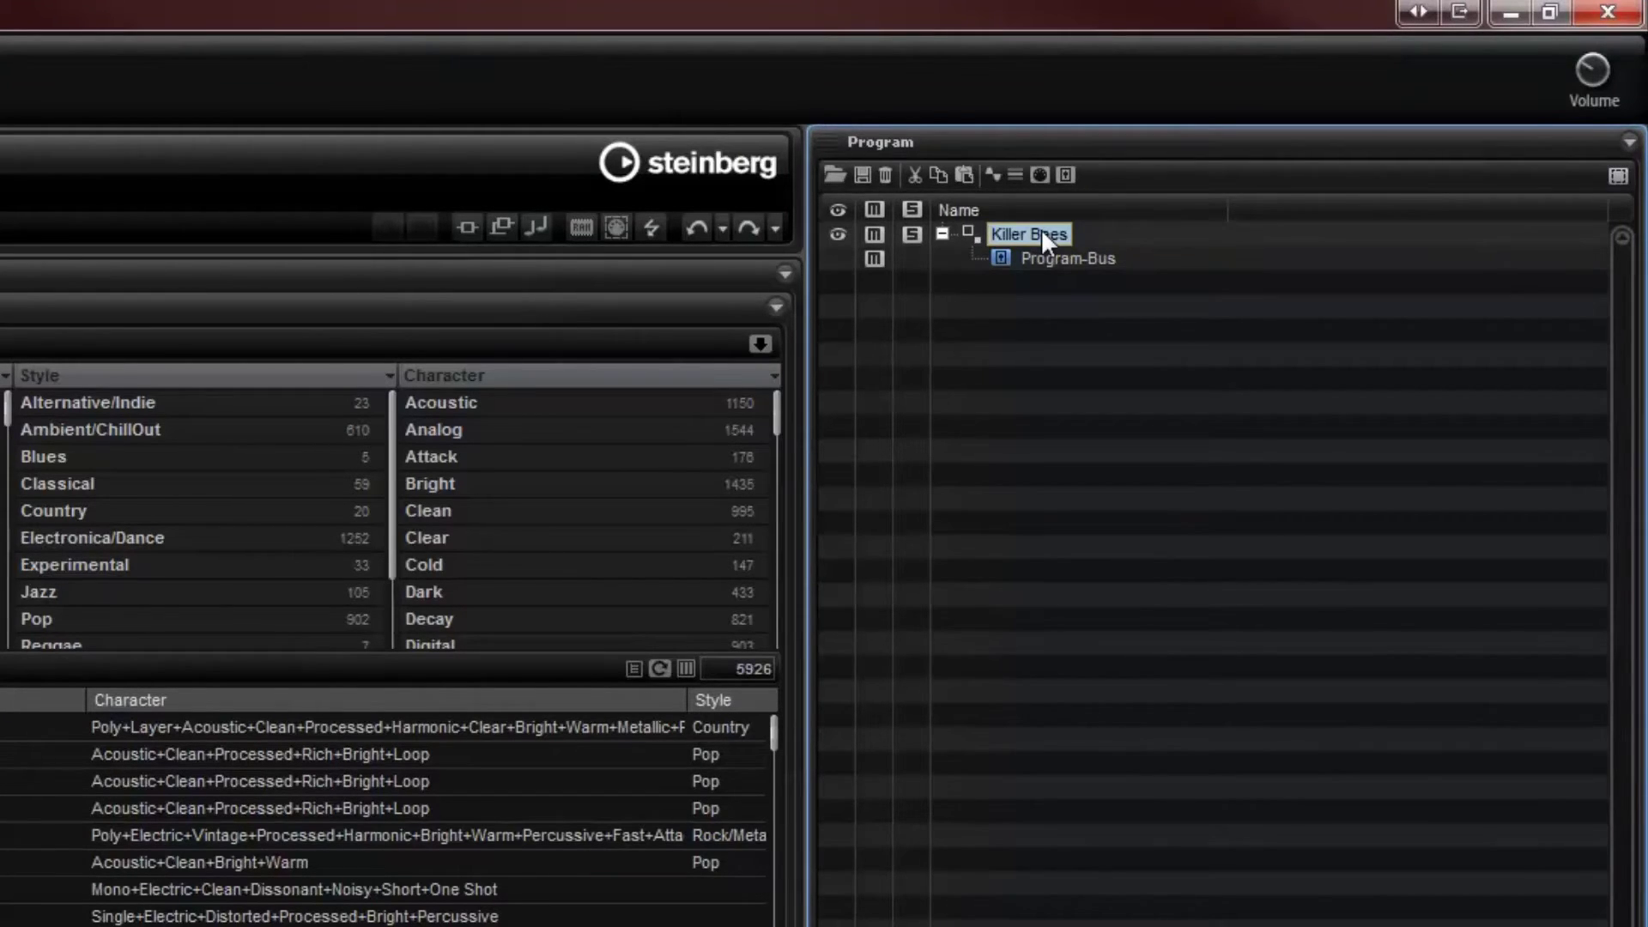
- Add a new layer to Killer Bees and name it BeeLayer1
click(1015, 176)
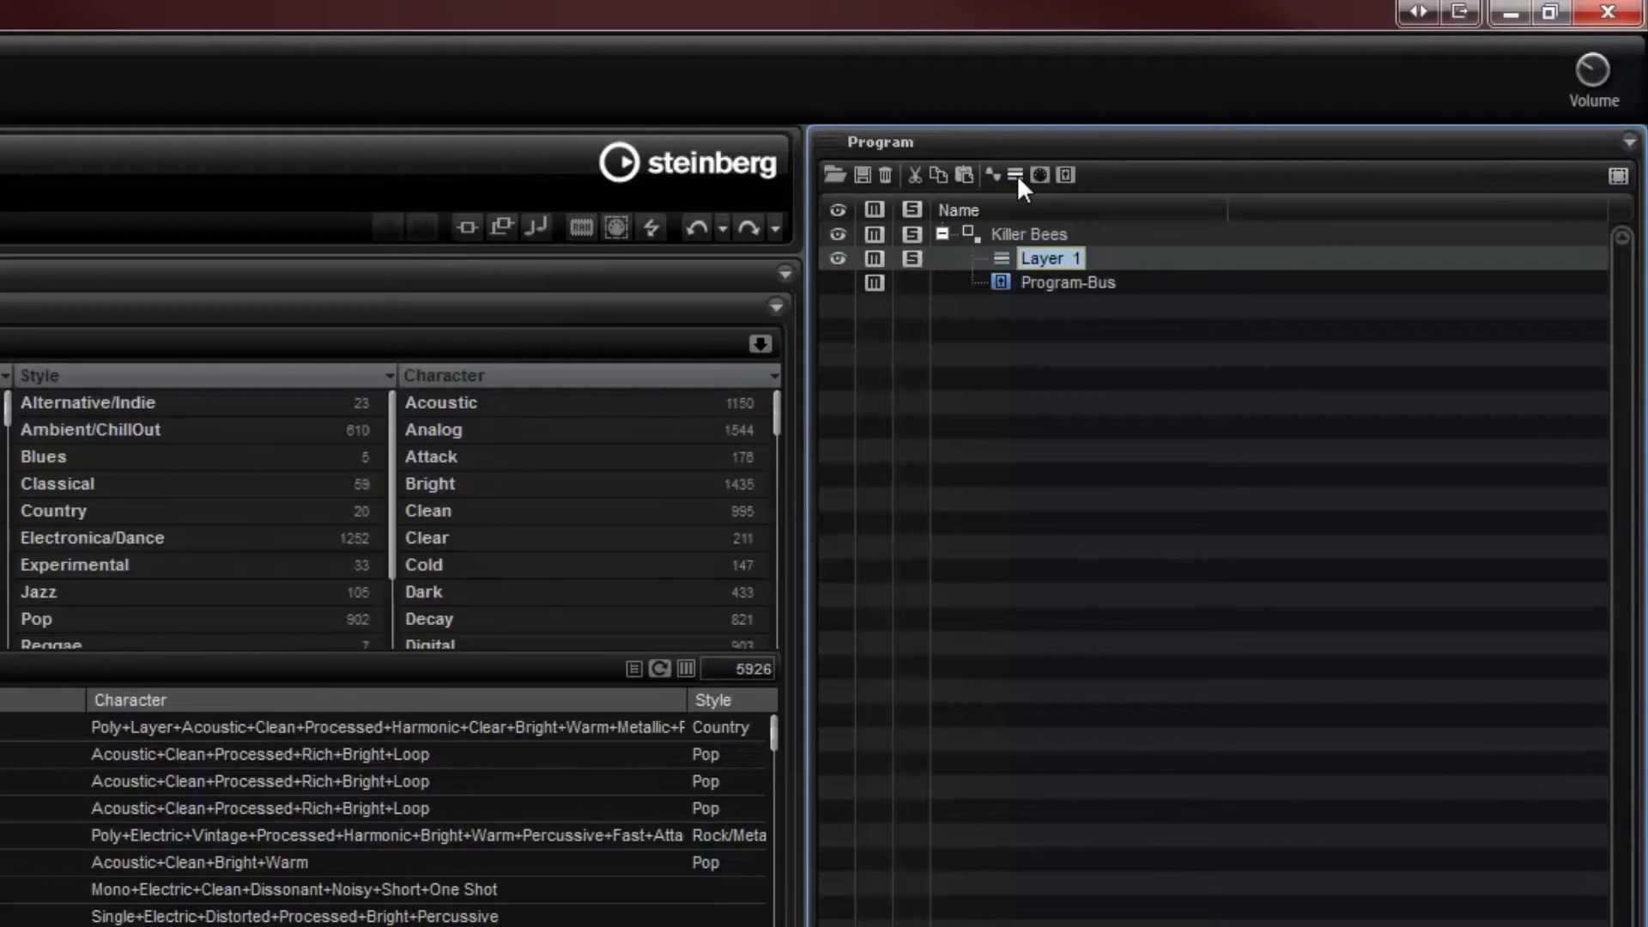
click(1024, 262)
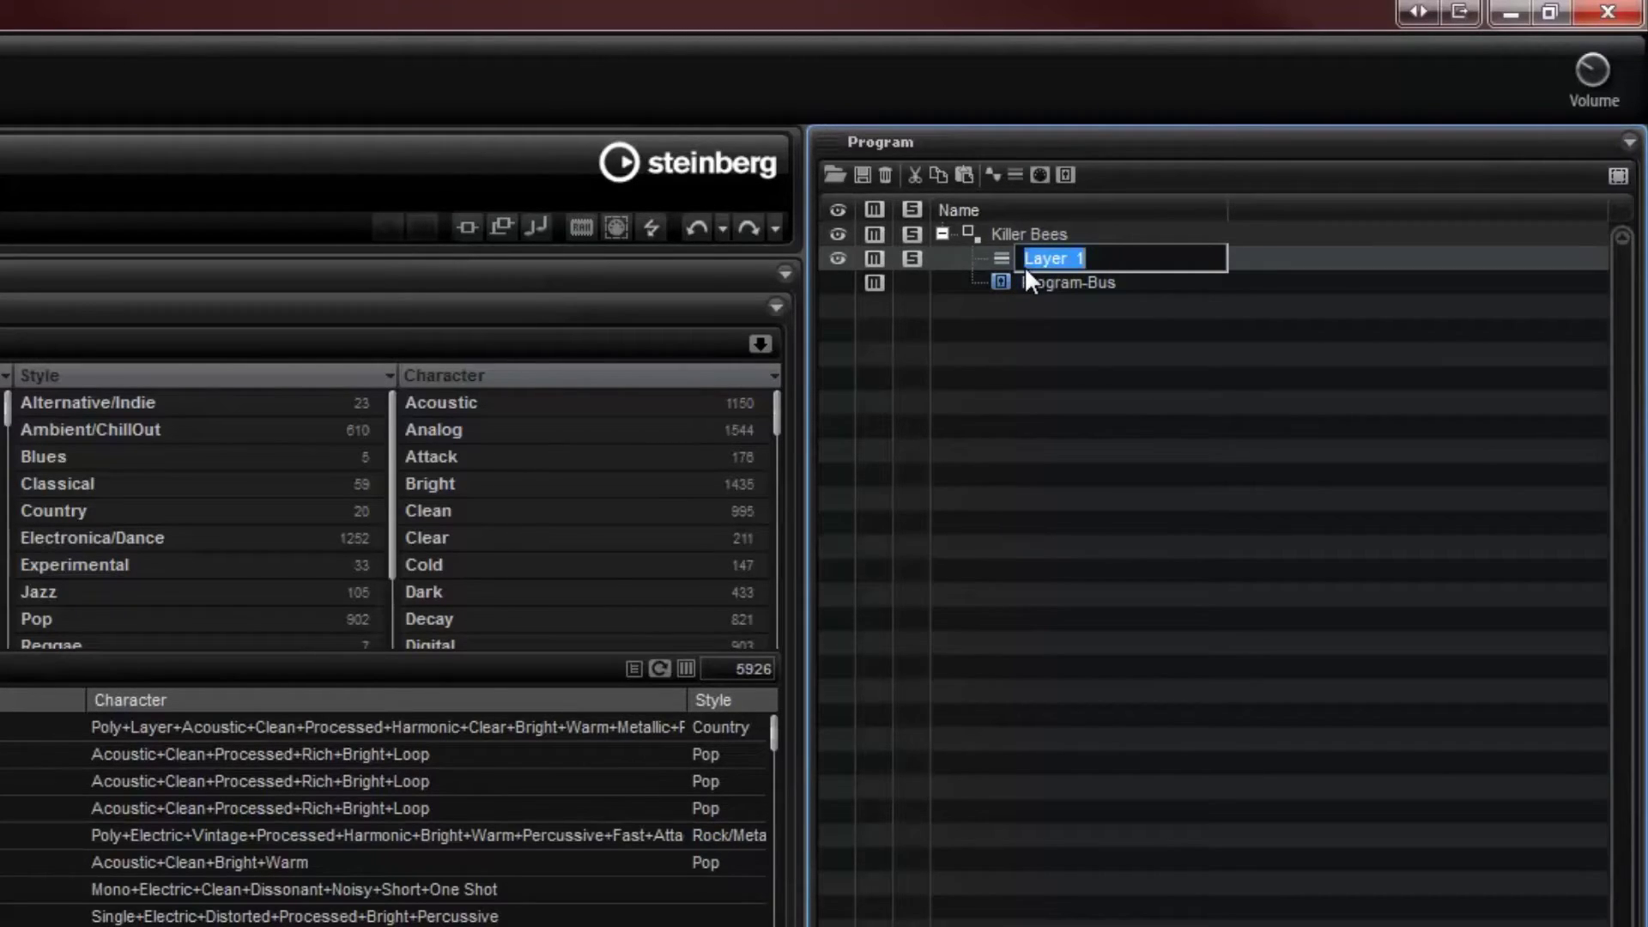
text(BeeLayer1)
key(Return)
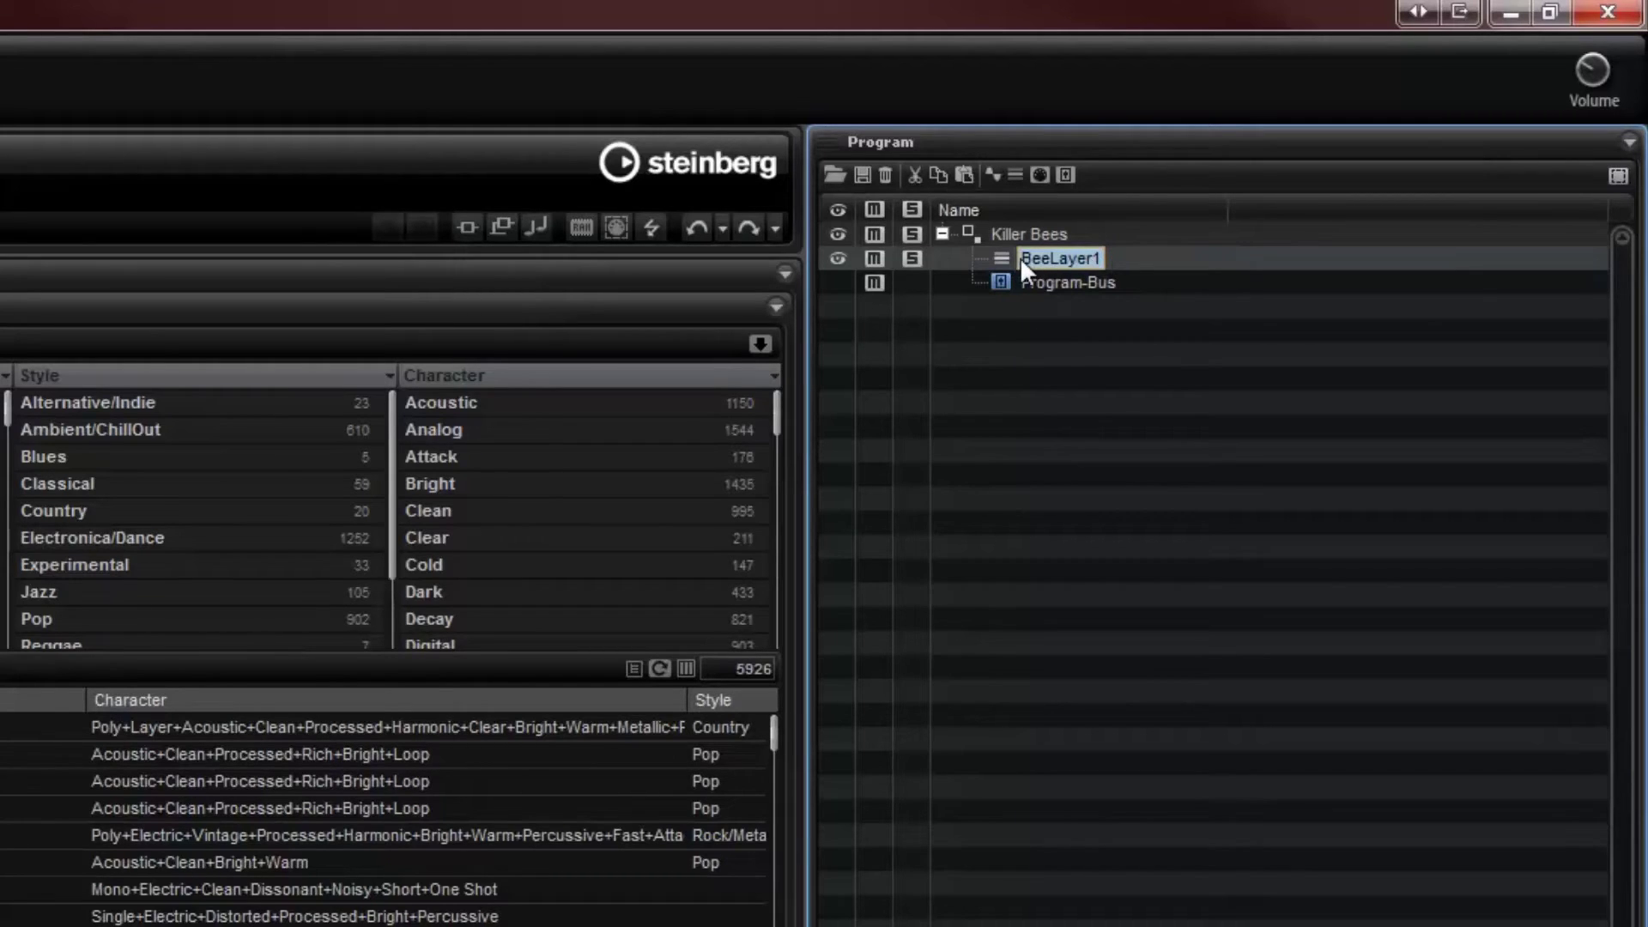
- Create a zone inside BeeLayer1 and name it BeeZone1
click(992, 174)
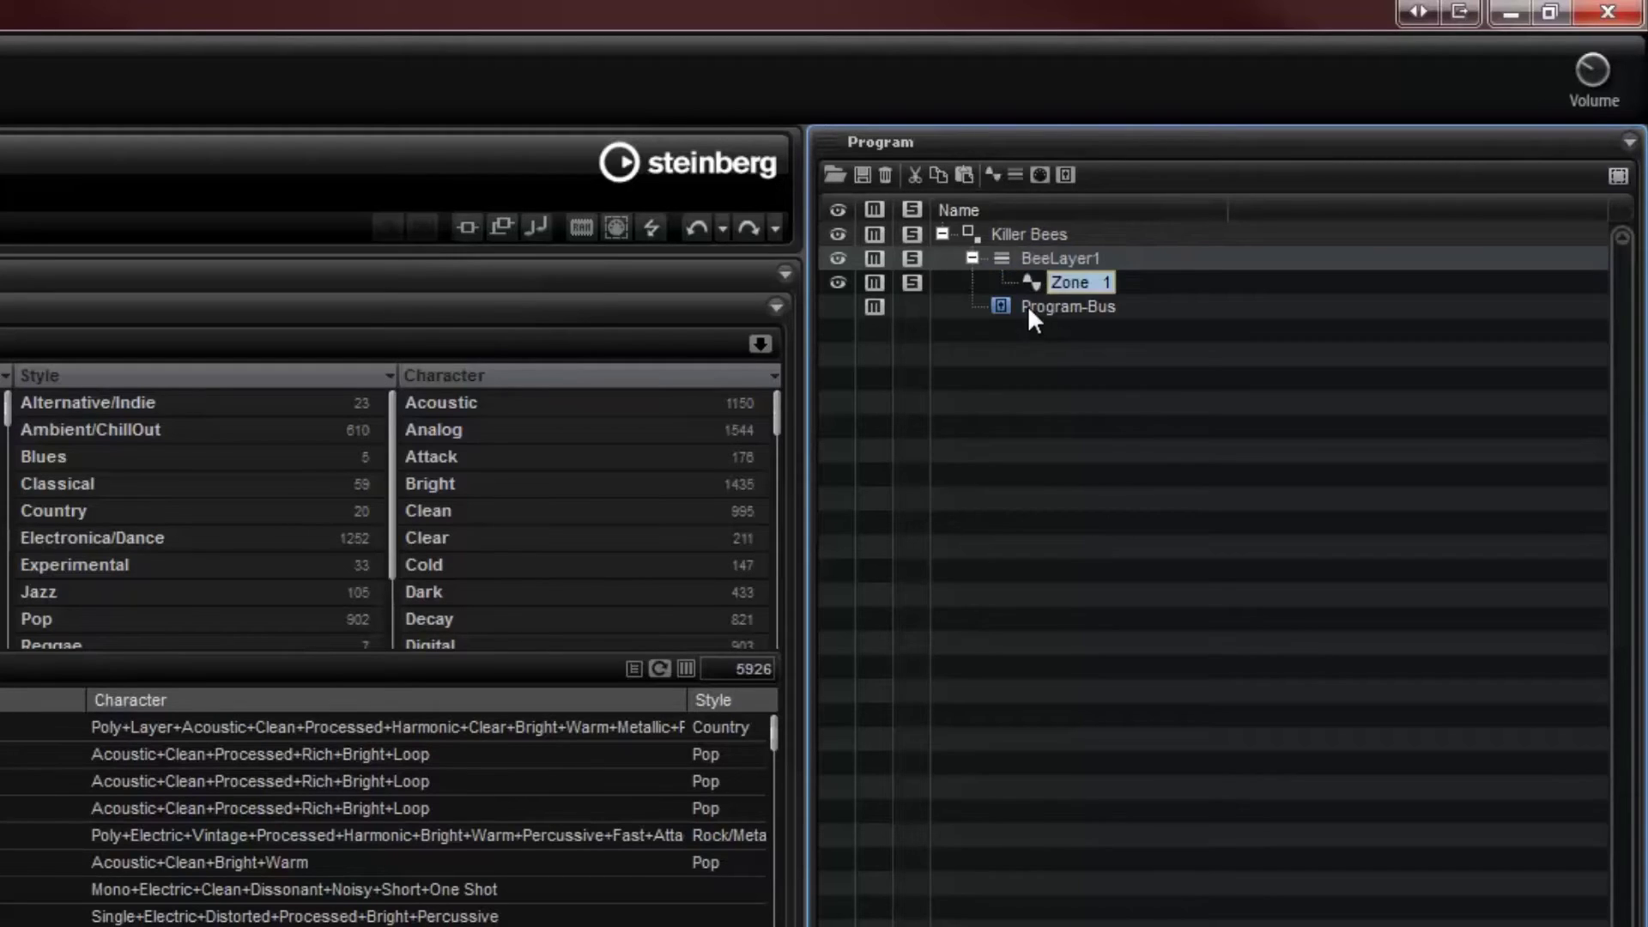
double_click(1071, 282)
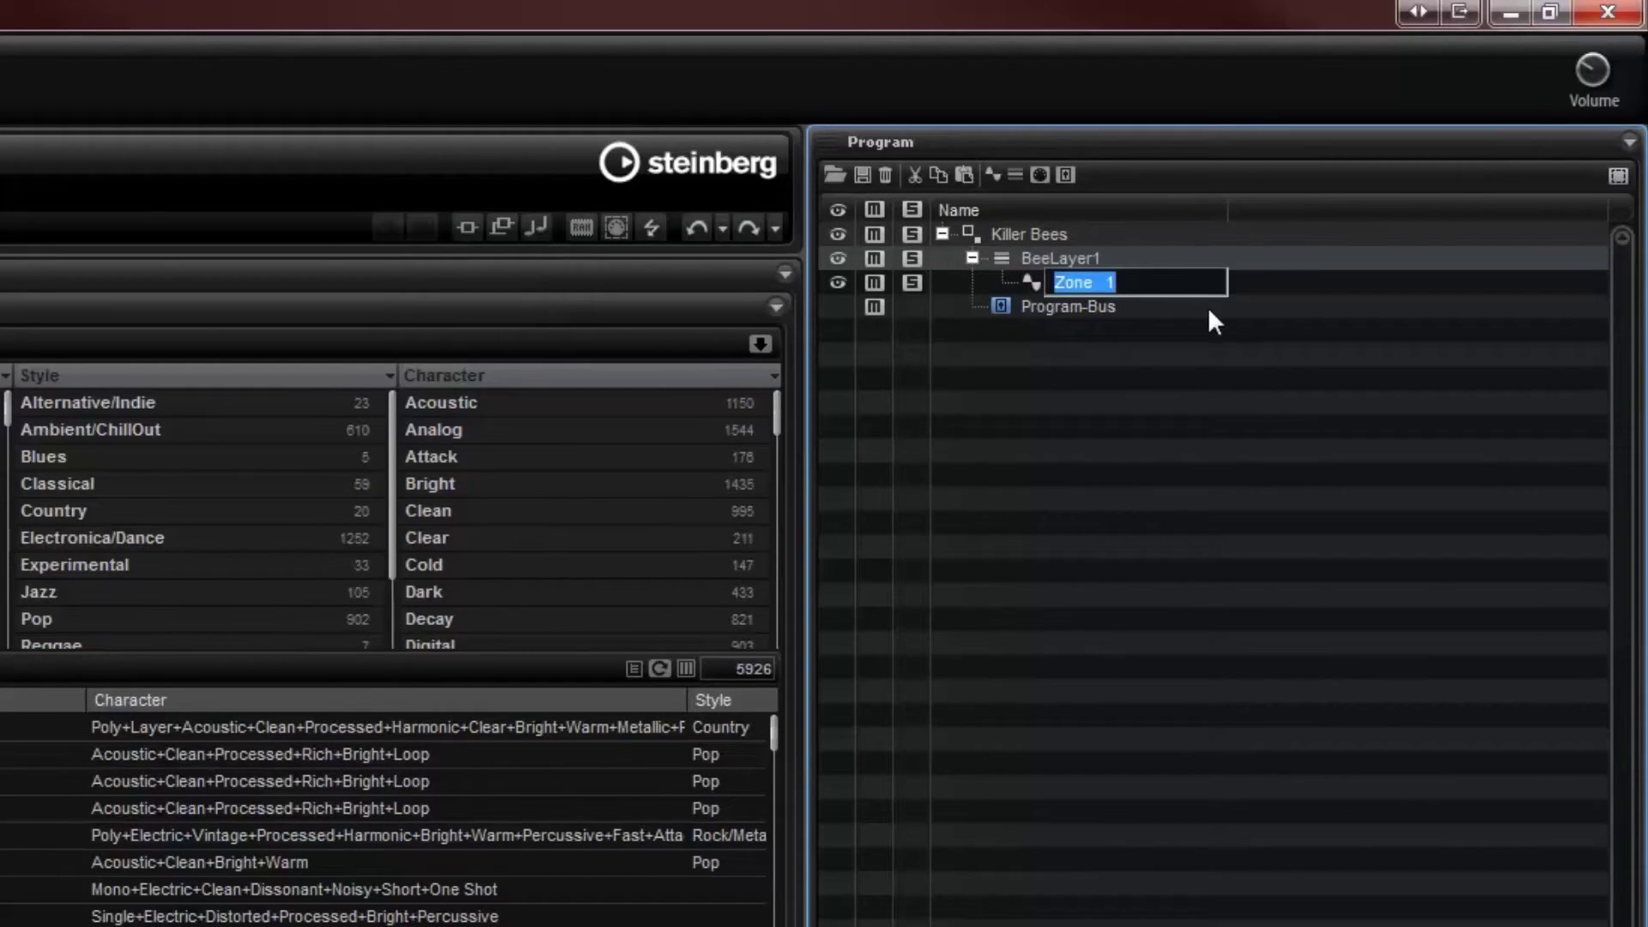
text(BeeZone1)
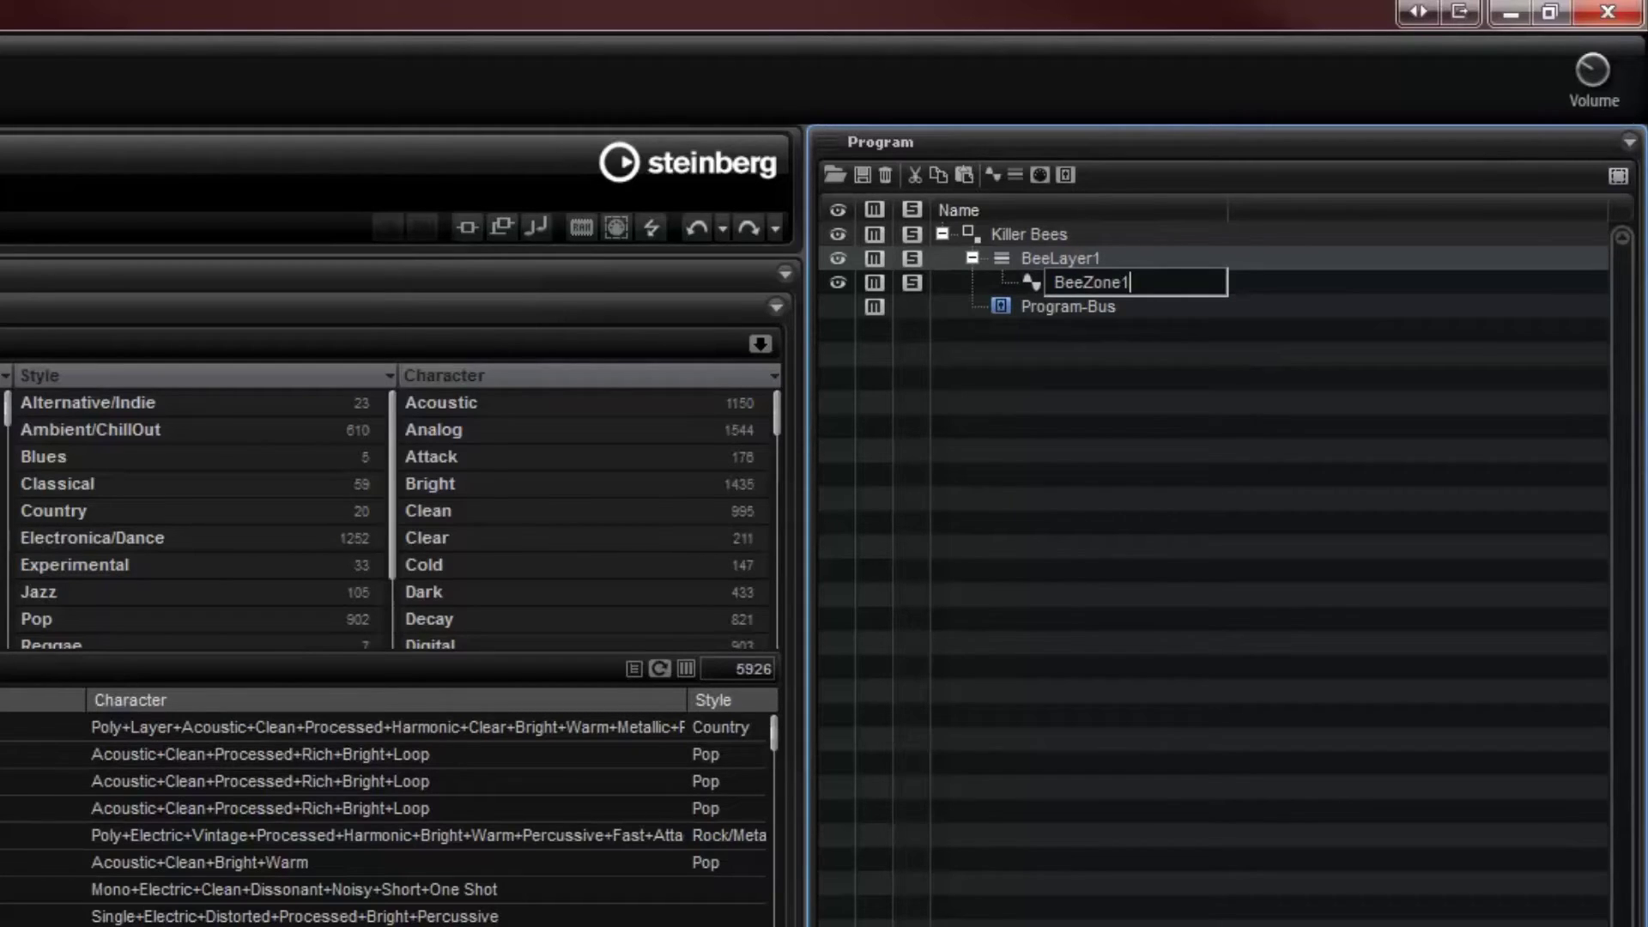
key(Return)
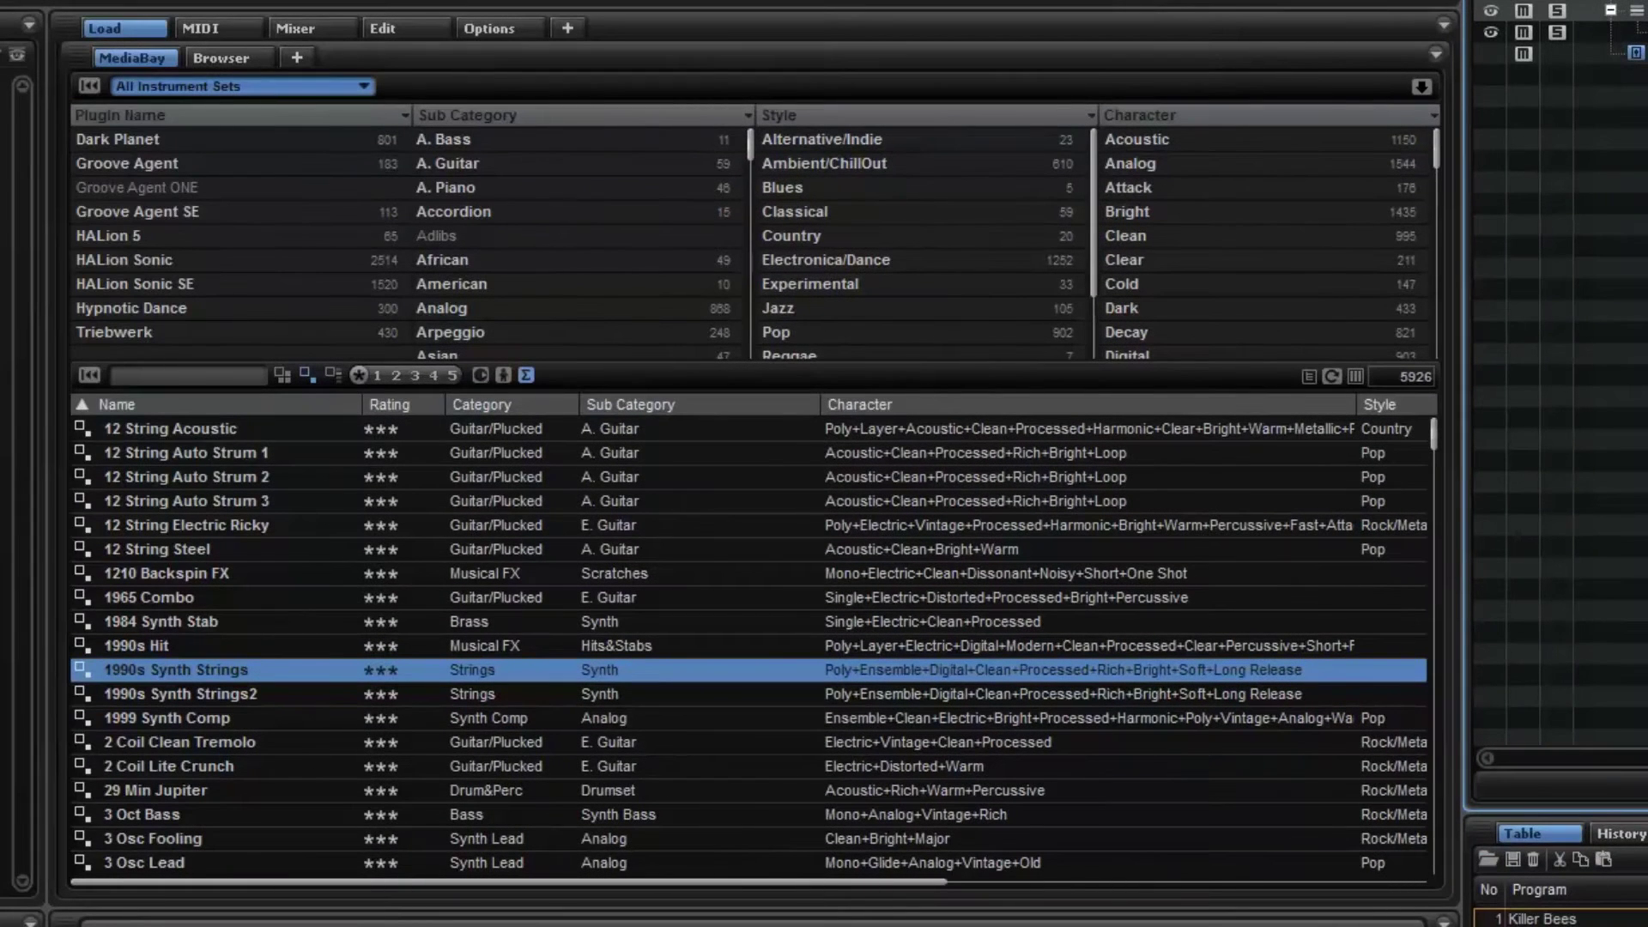
- Show BeeZone1's zone editor on the Edit page, leaving the zone type set to Synth
click(404, 29)
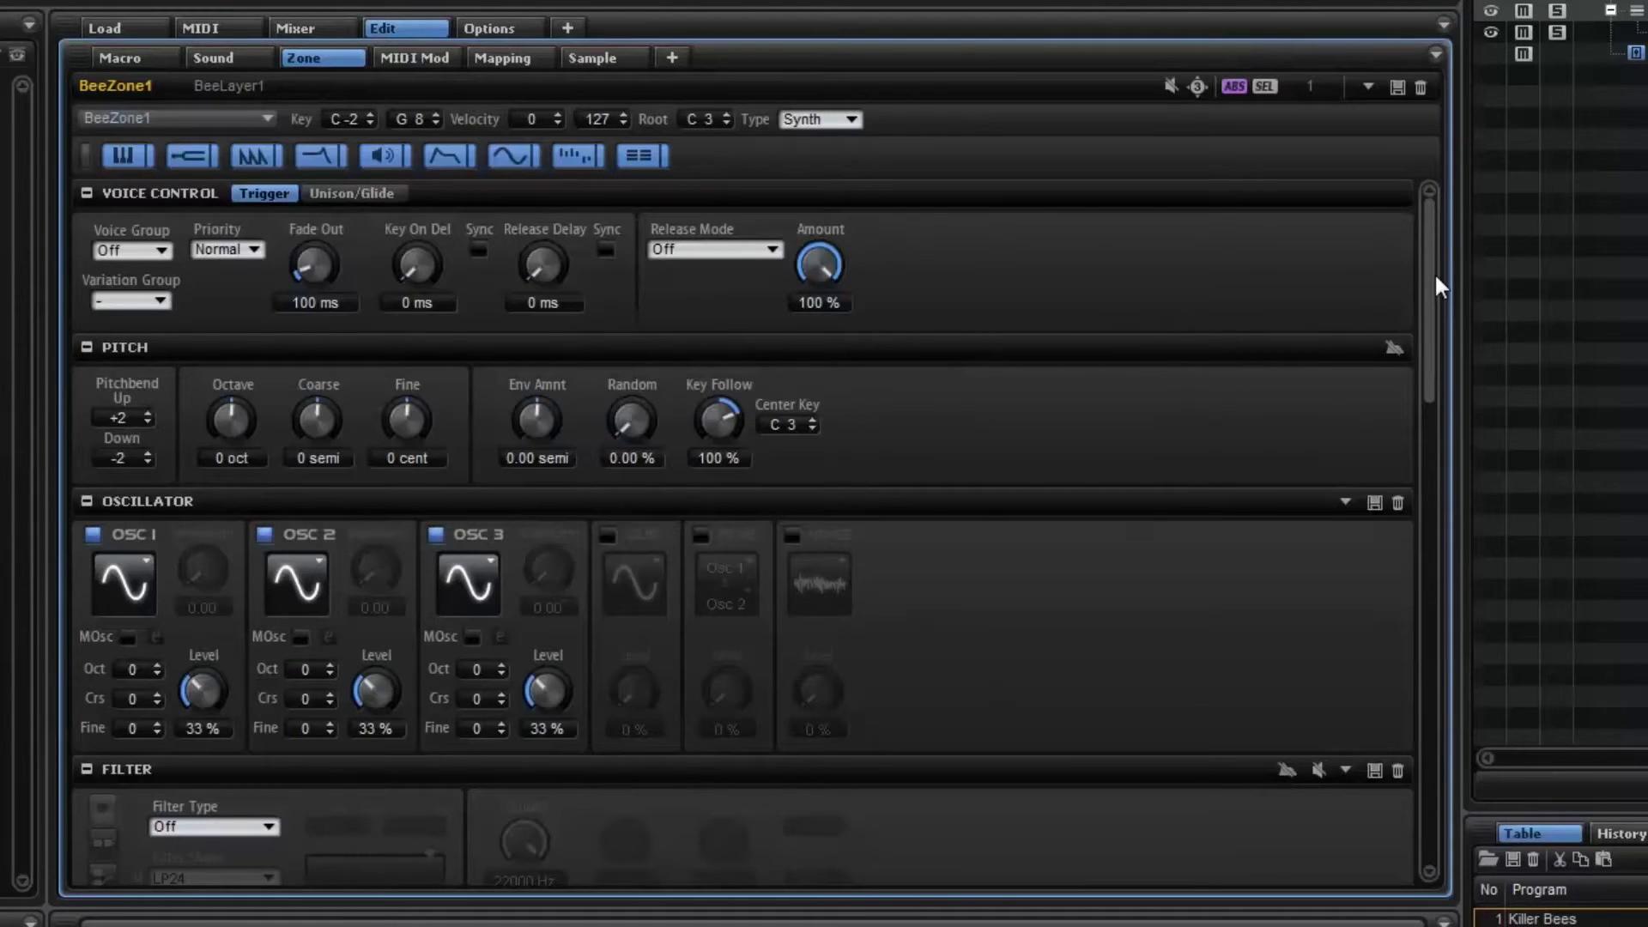
drag(1434, 271, 1401, 178)
click(851, 120)
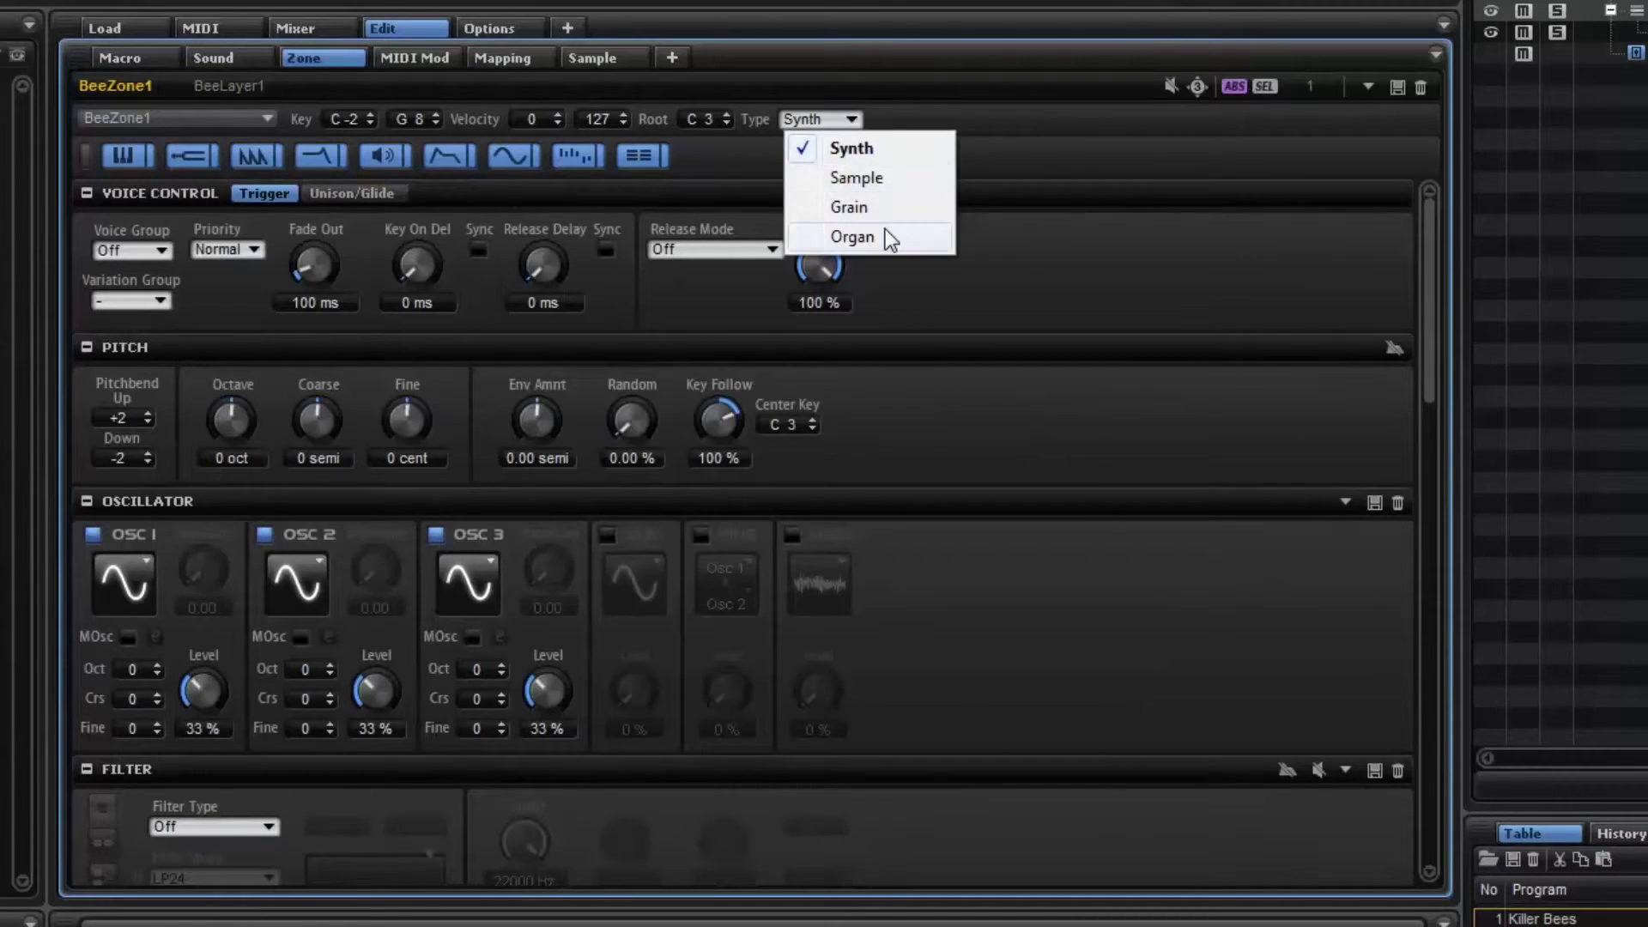
click(868, 147)
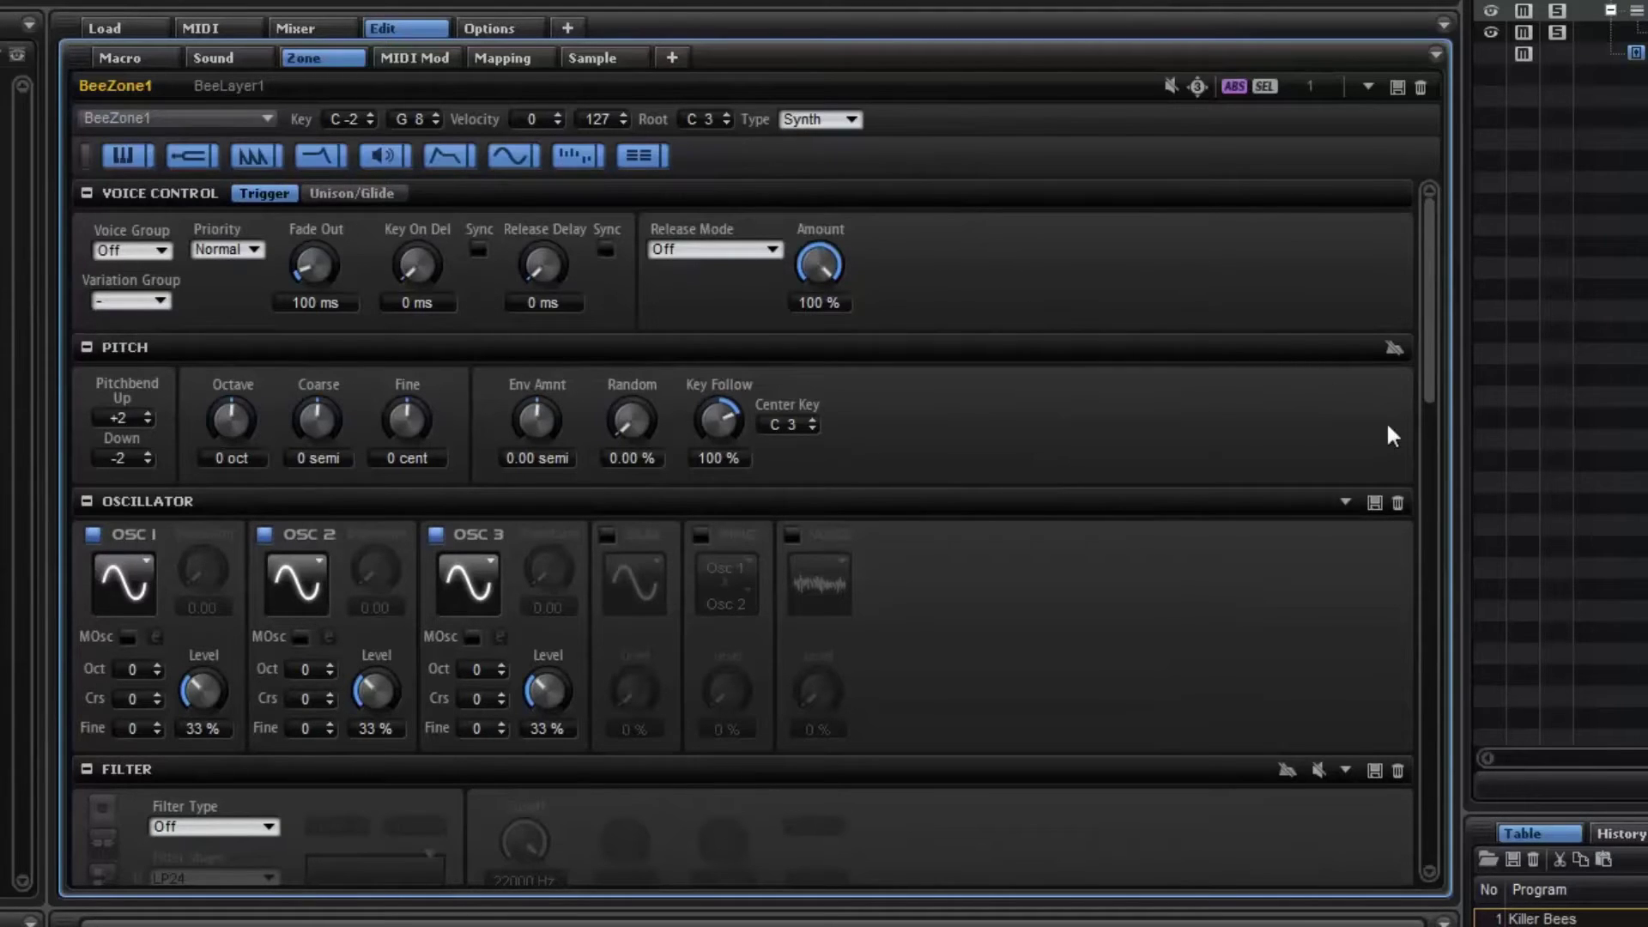
drag(1435, 363, 1440, 250)
- Hide the Voice Control and Pitch sections, leaving Oscillator, Filter and Envelope visible
click(448, 155)
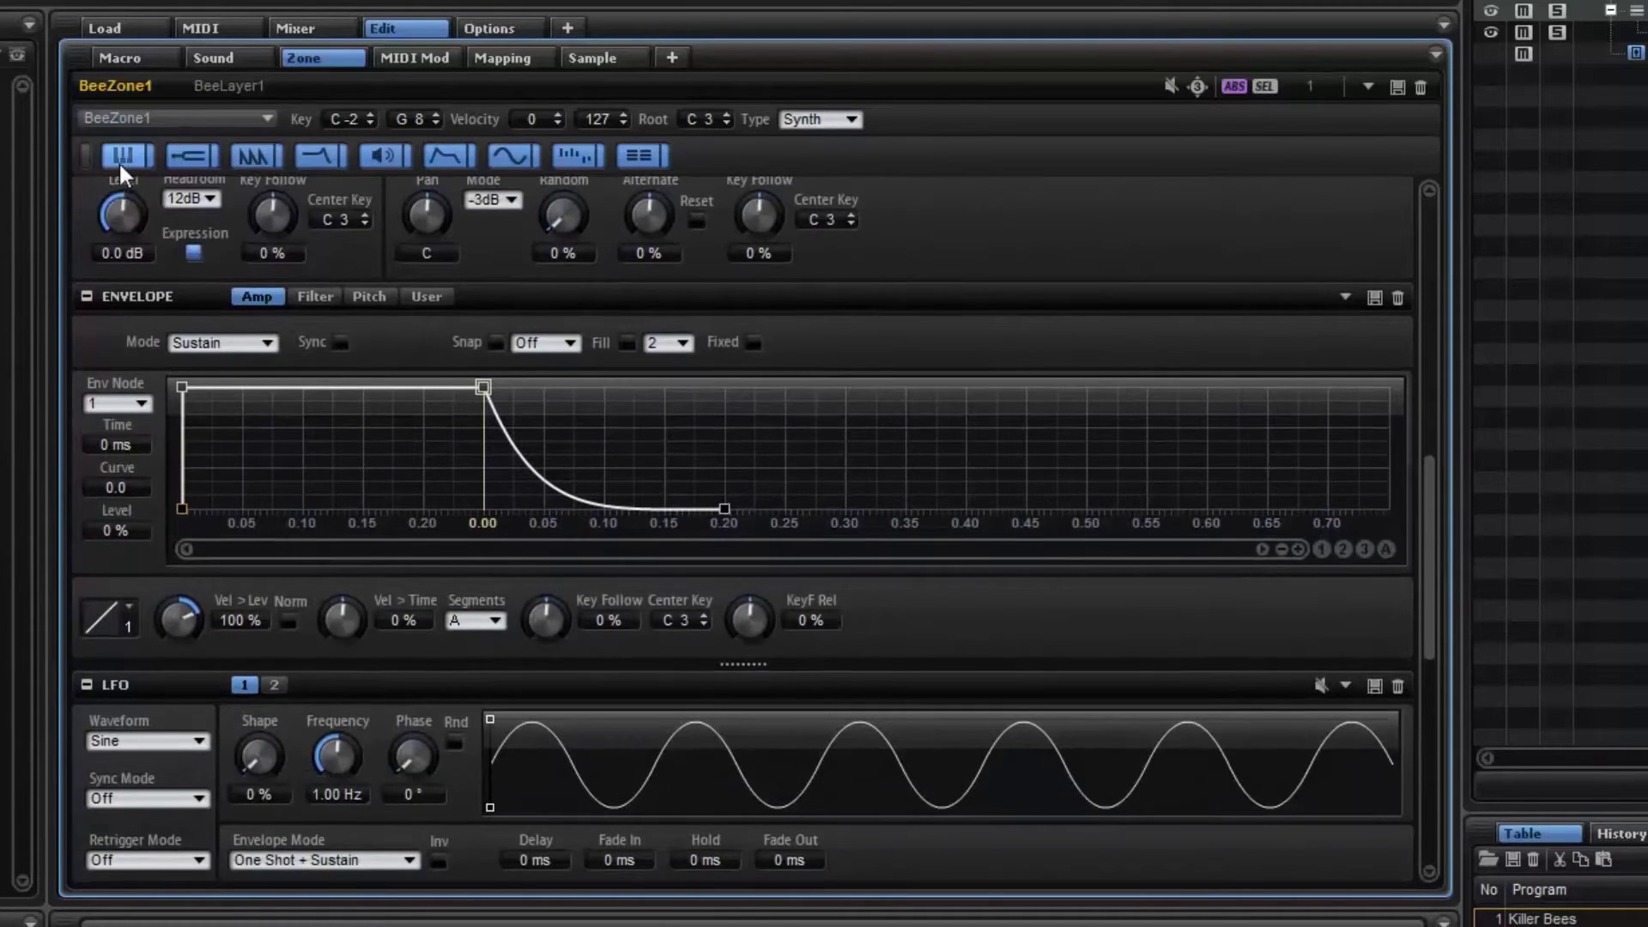
click(117, 156)
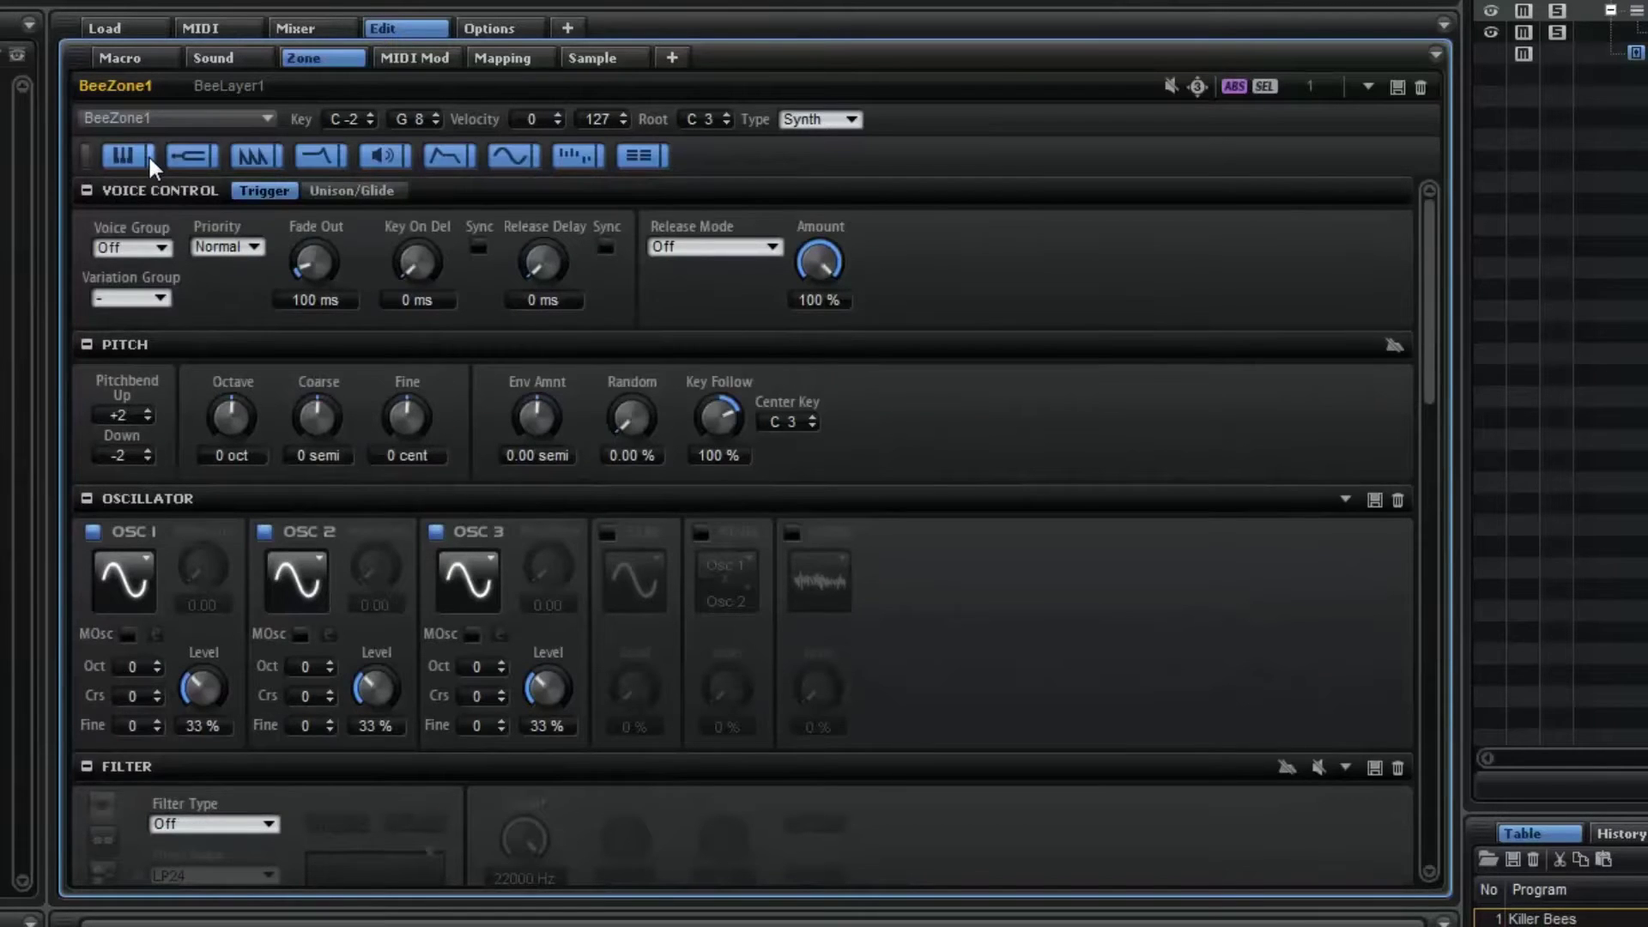
click(148, 153)
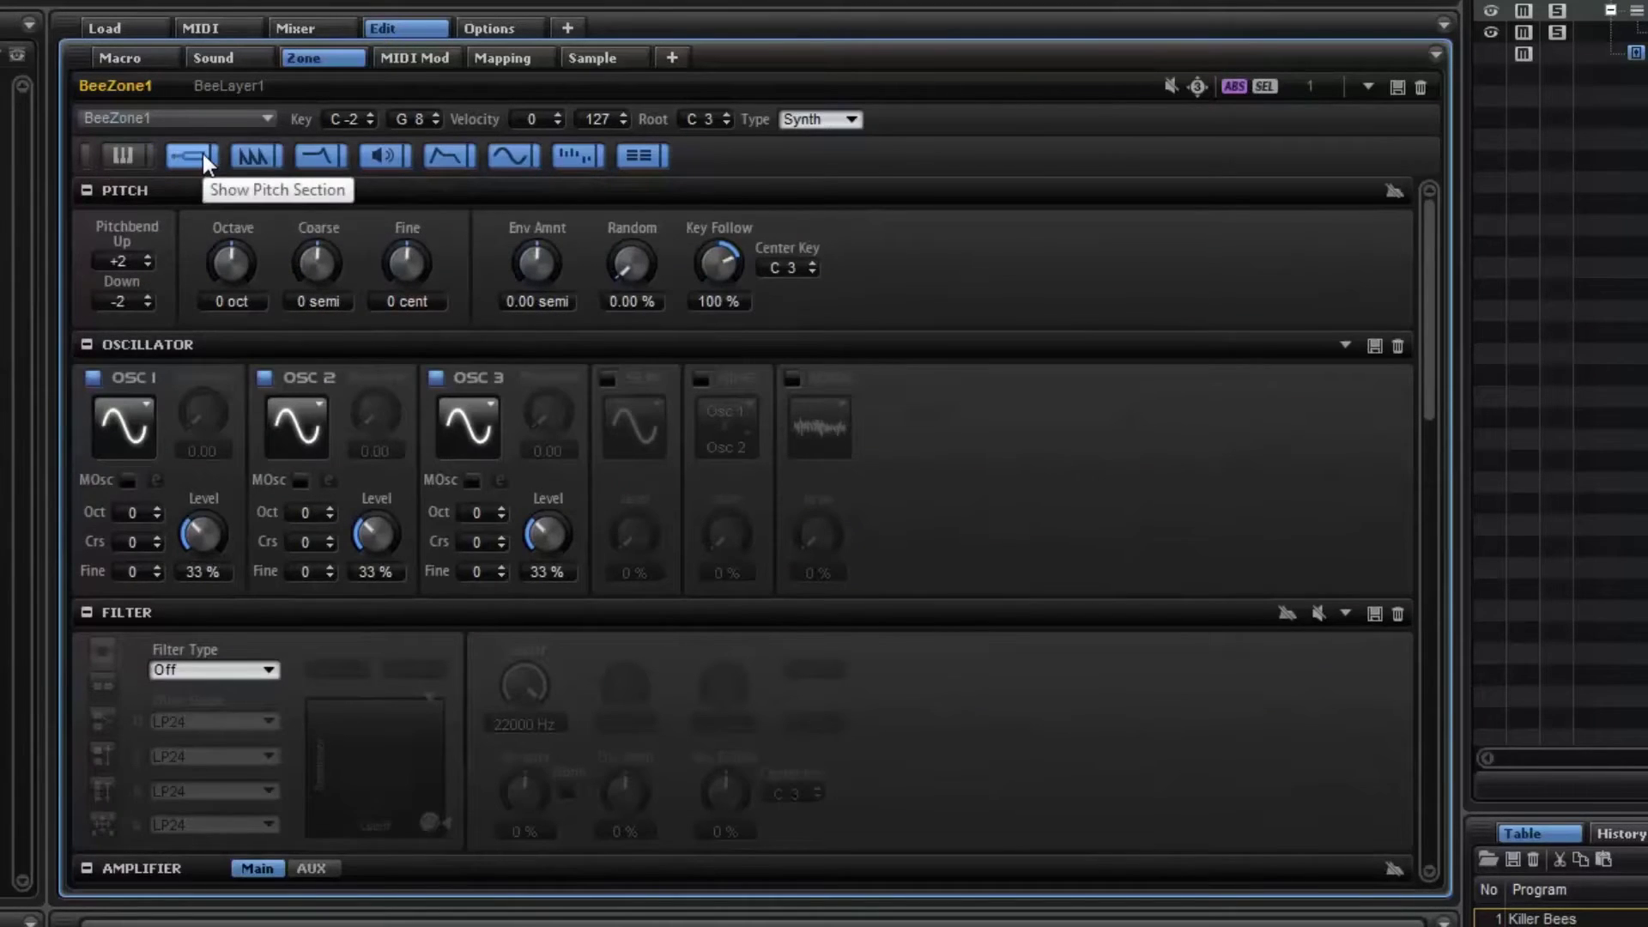
click(211, 152)
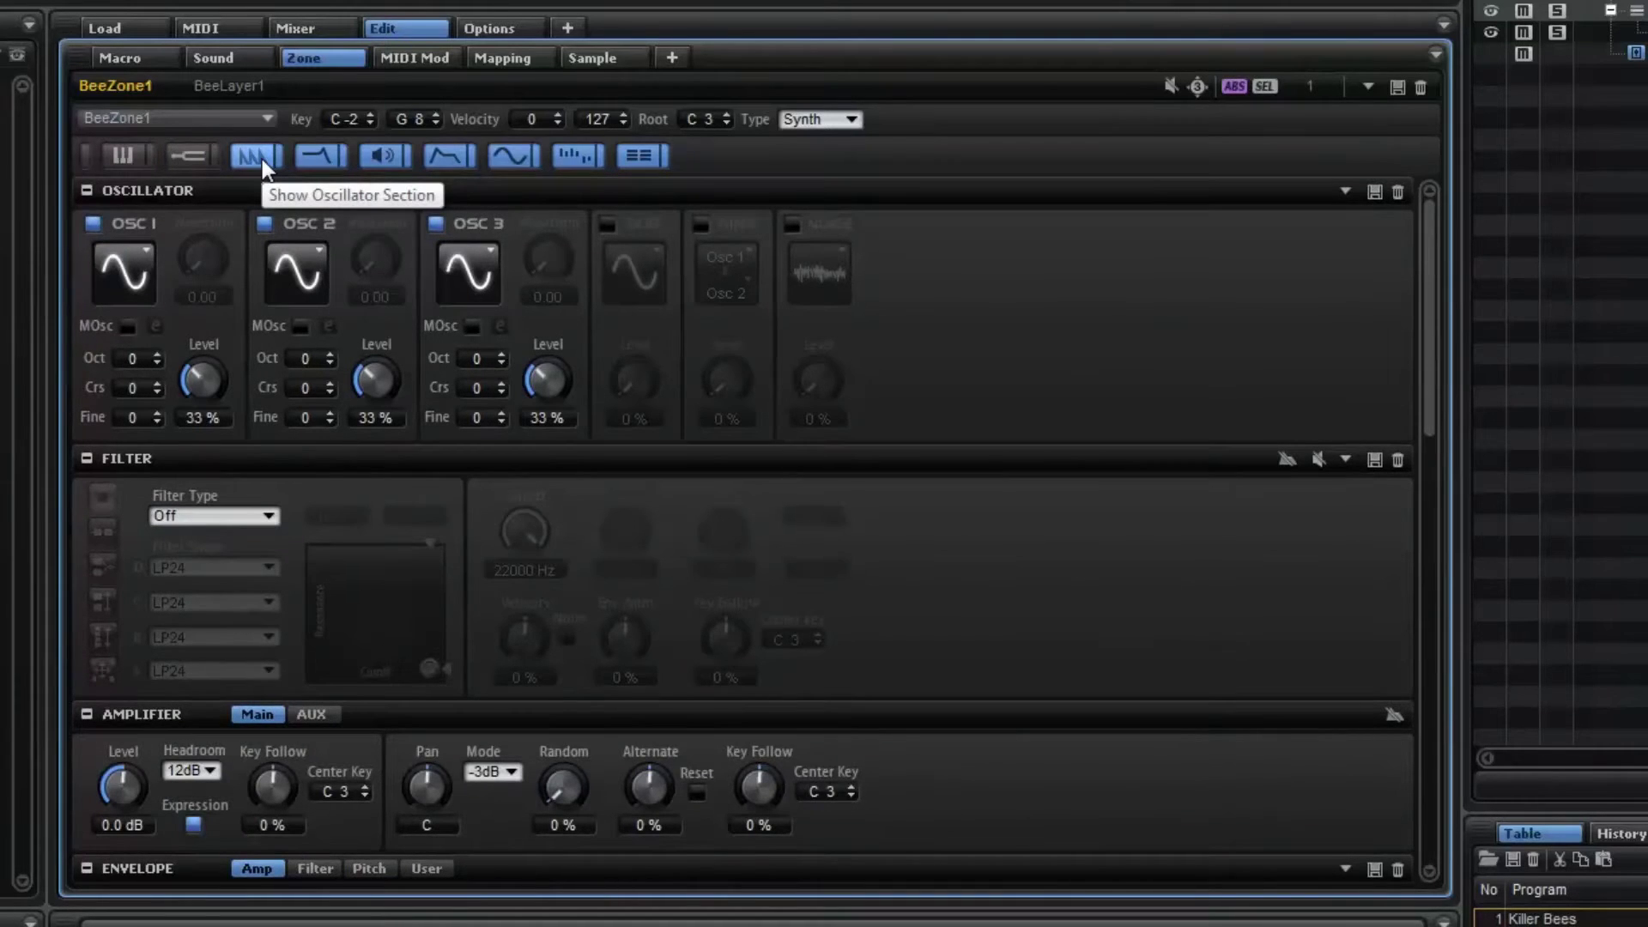
click(84, 158)
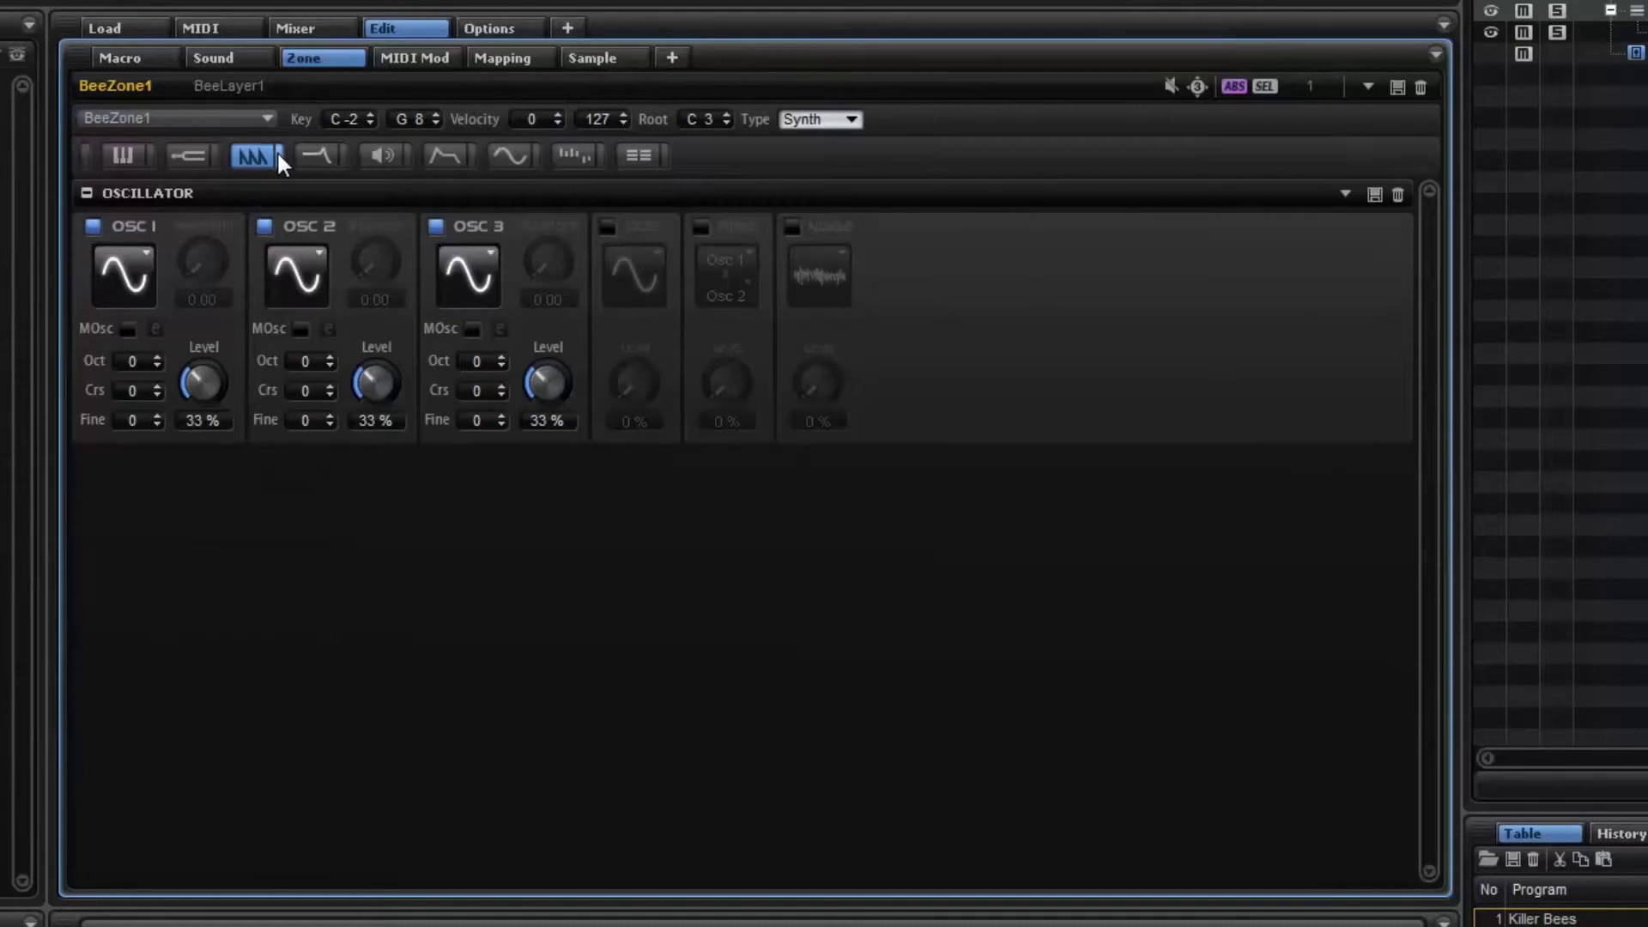
click(336, 154)
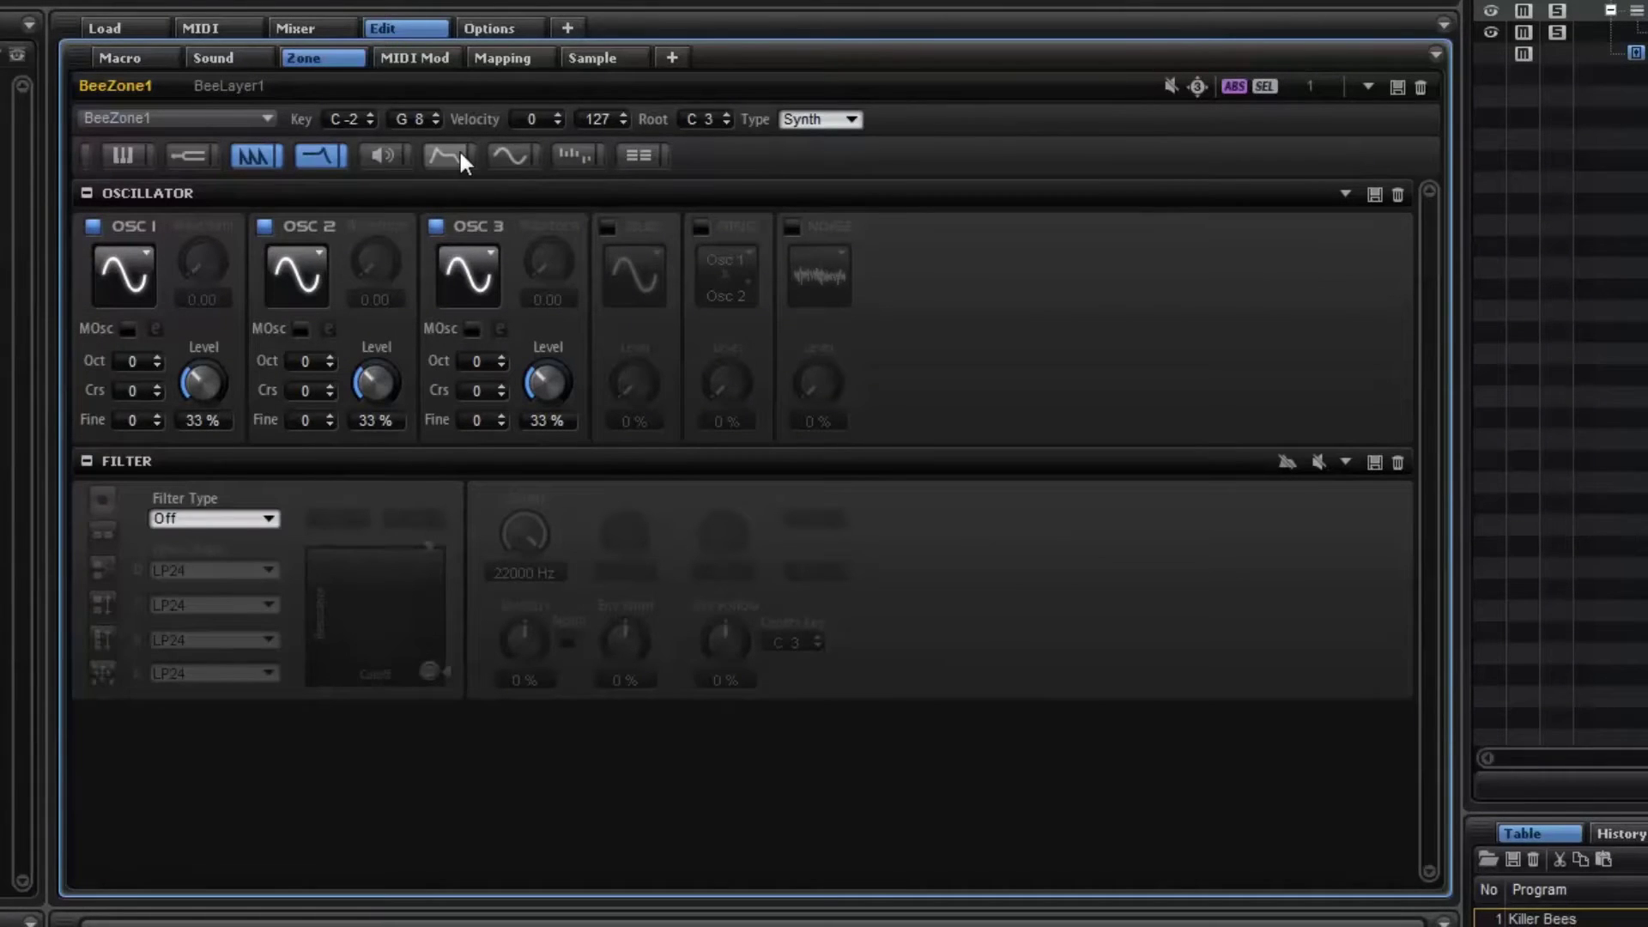
click(474, 153)
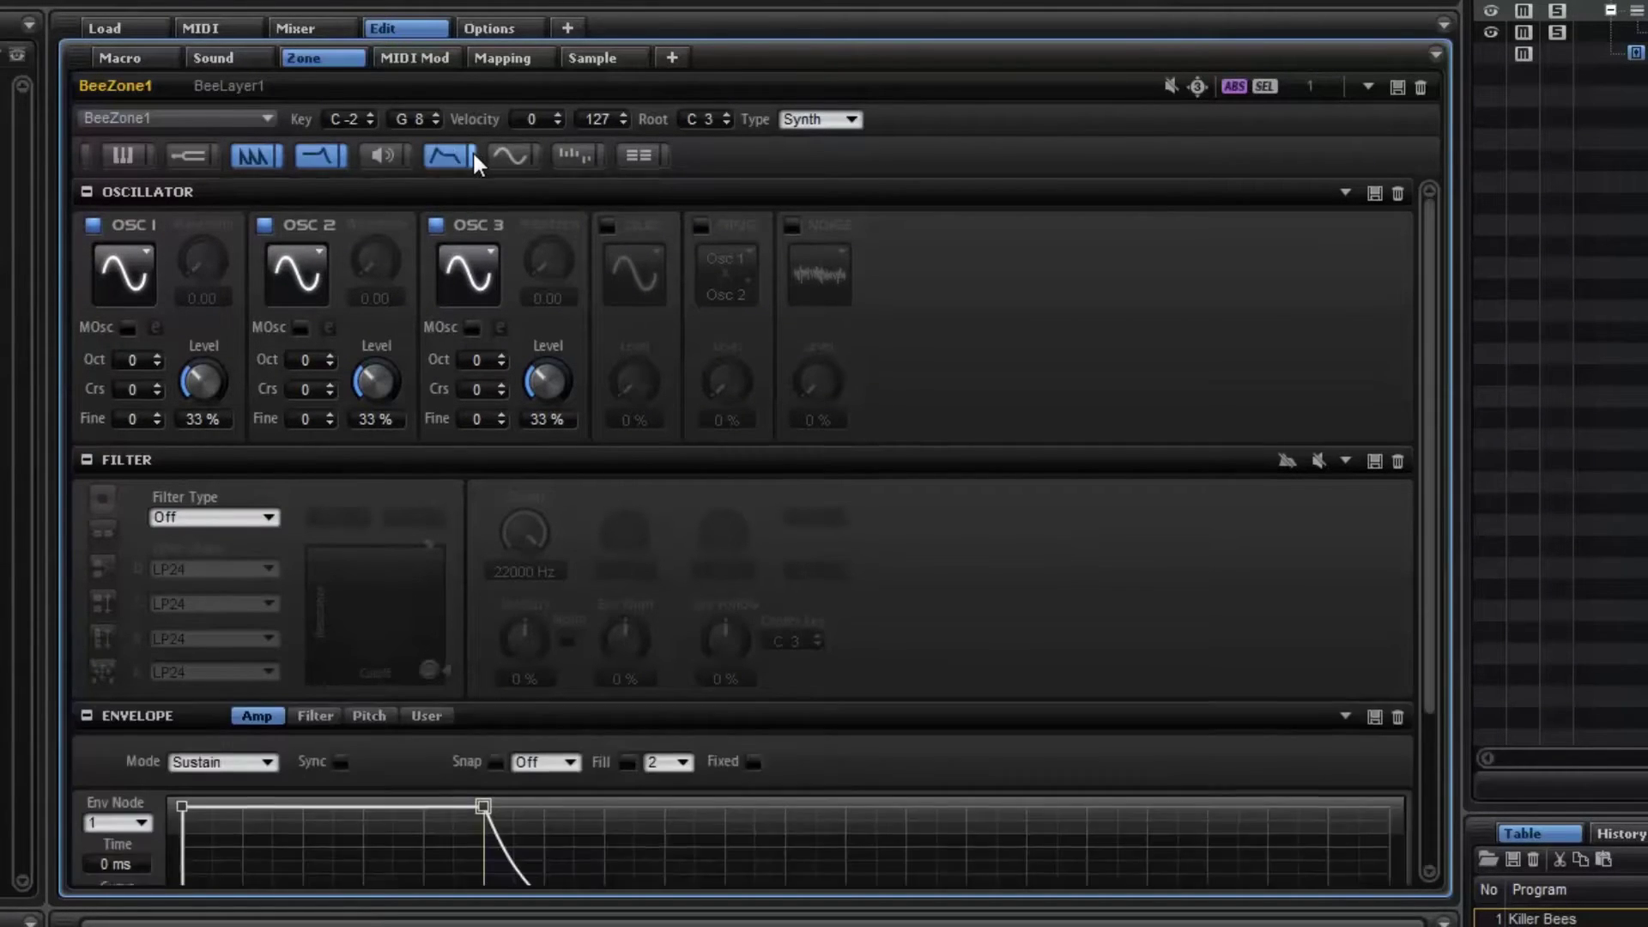
scroll(704, 352, up, 3)
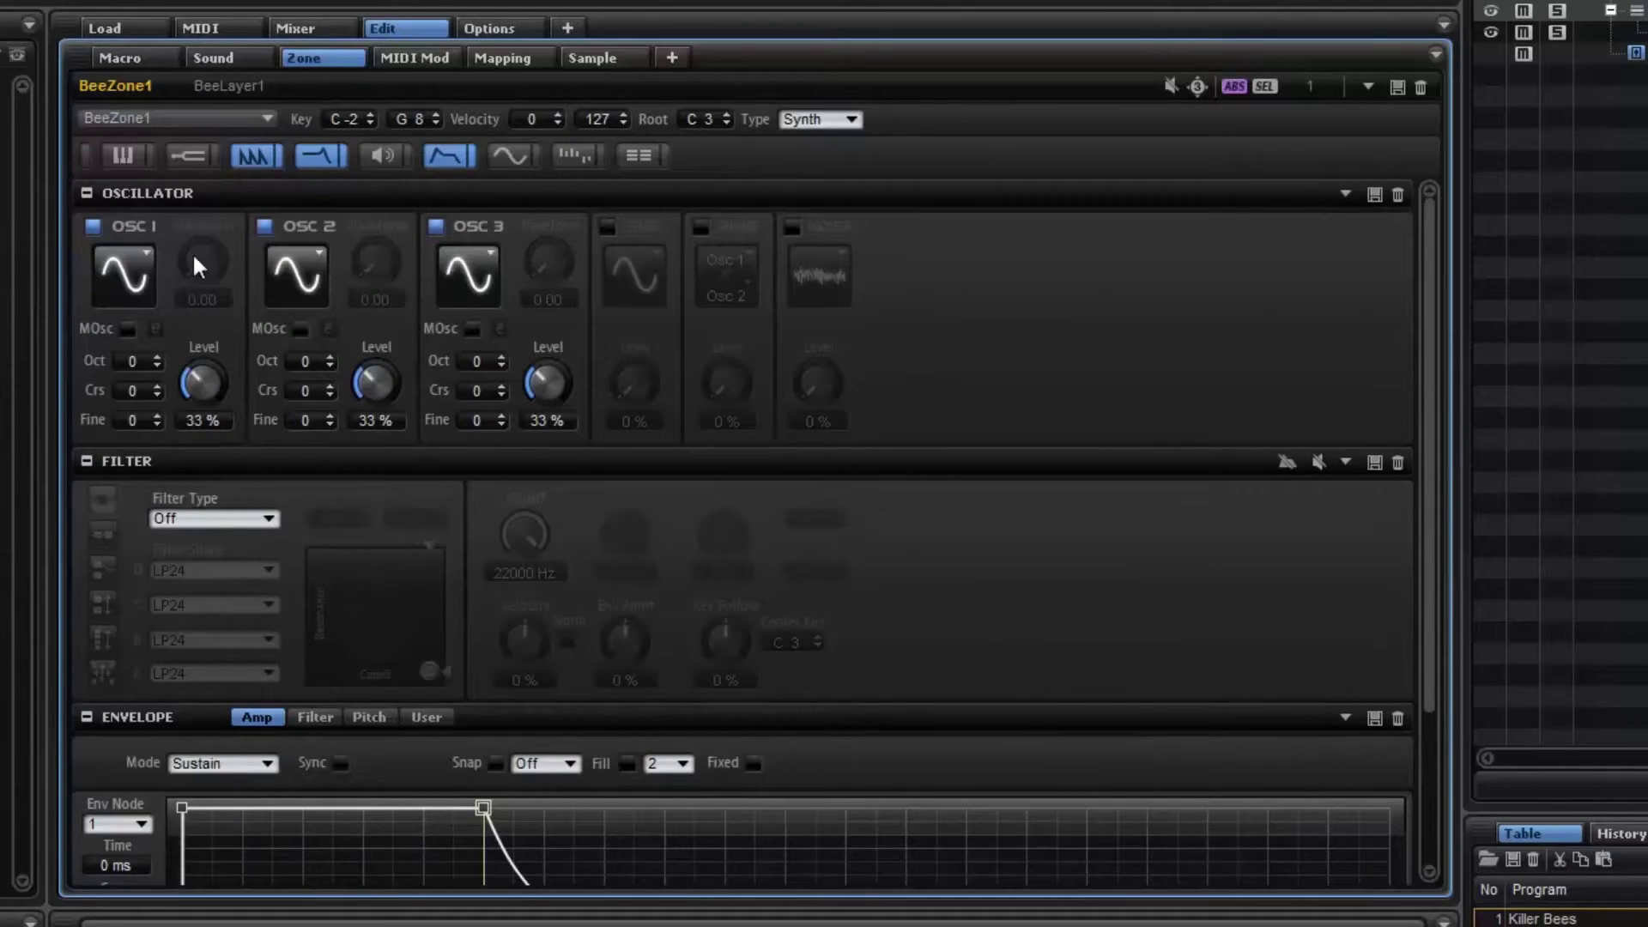
- Switch off OSC 2 and OSC 3, and leave Sub, Ring and Noise off after trying them
click(436, 225)
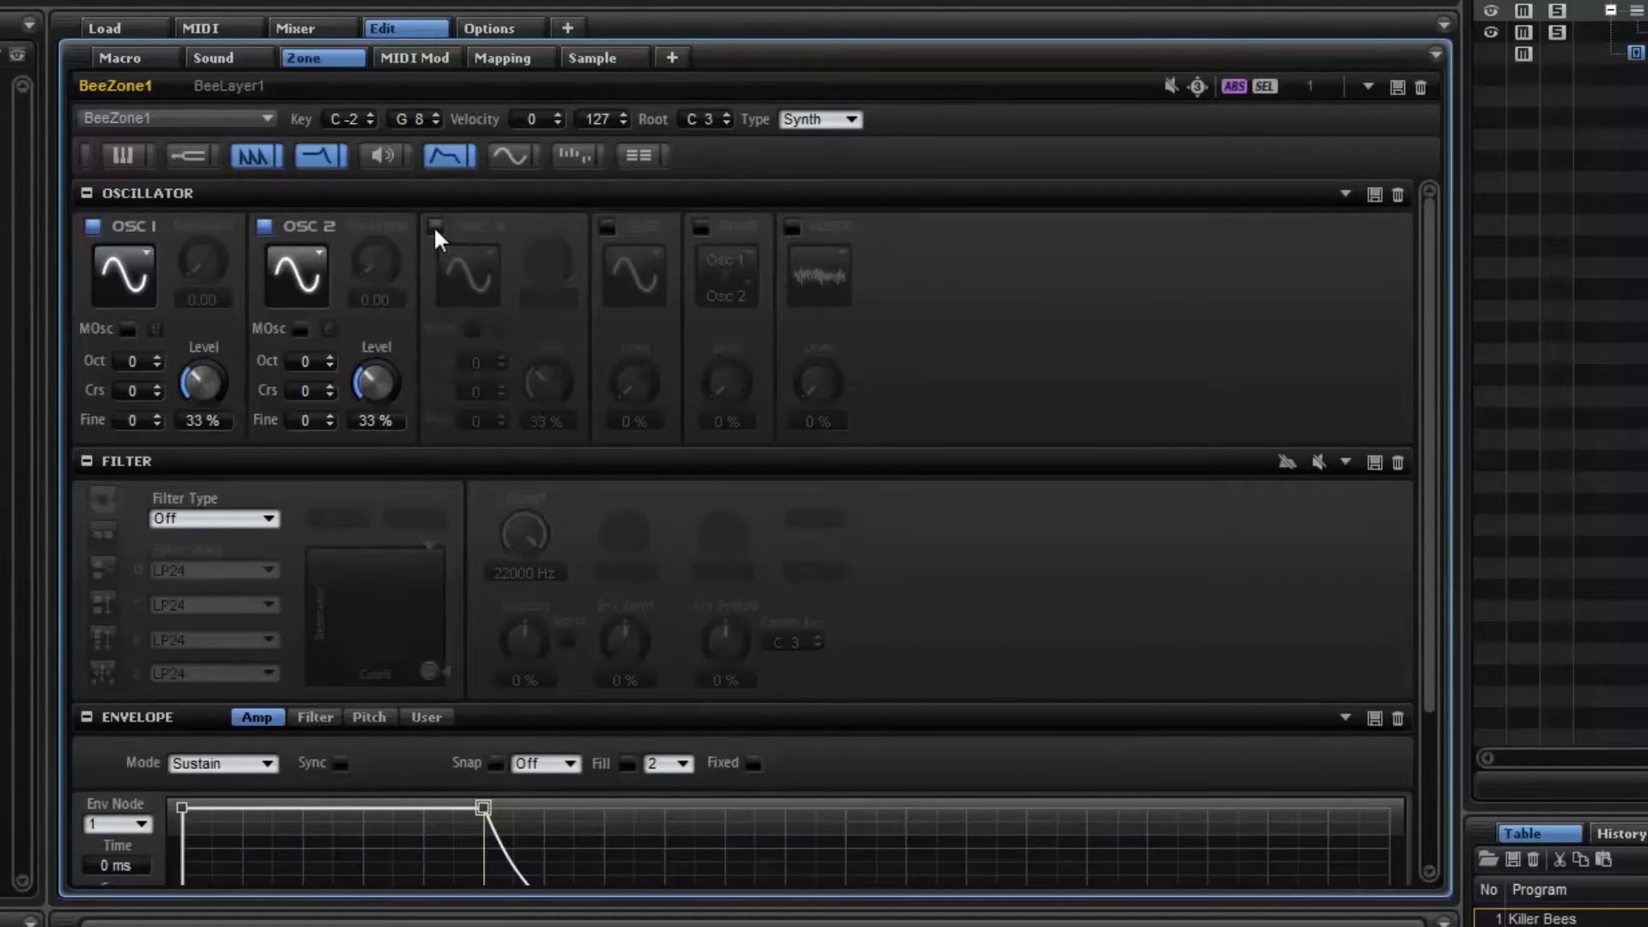
click(265, 225)
click(608, 228)
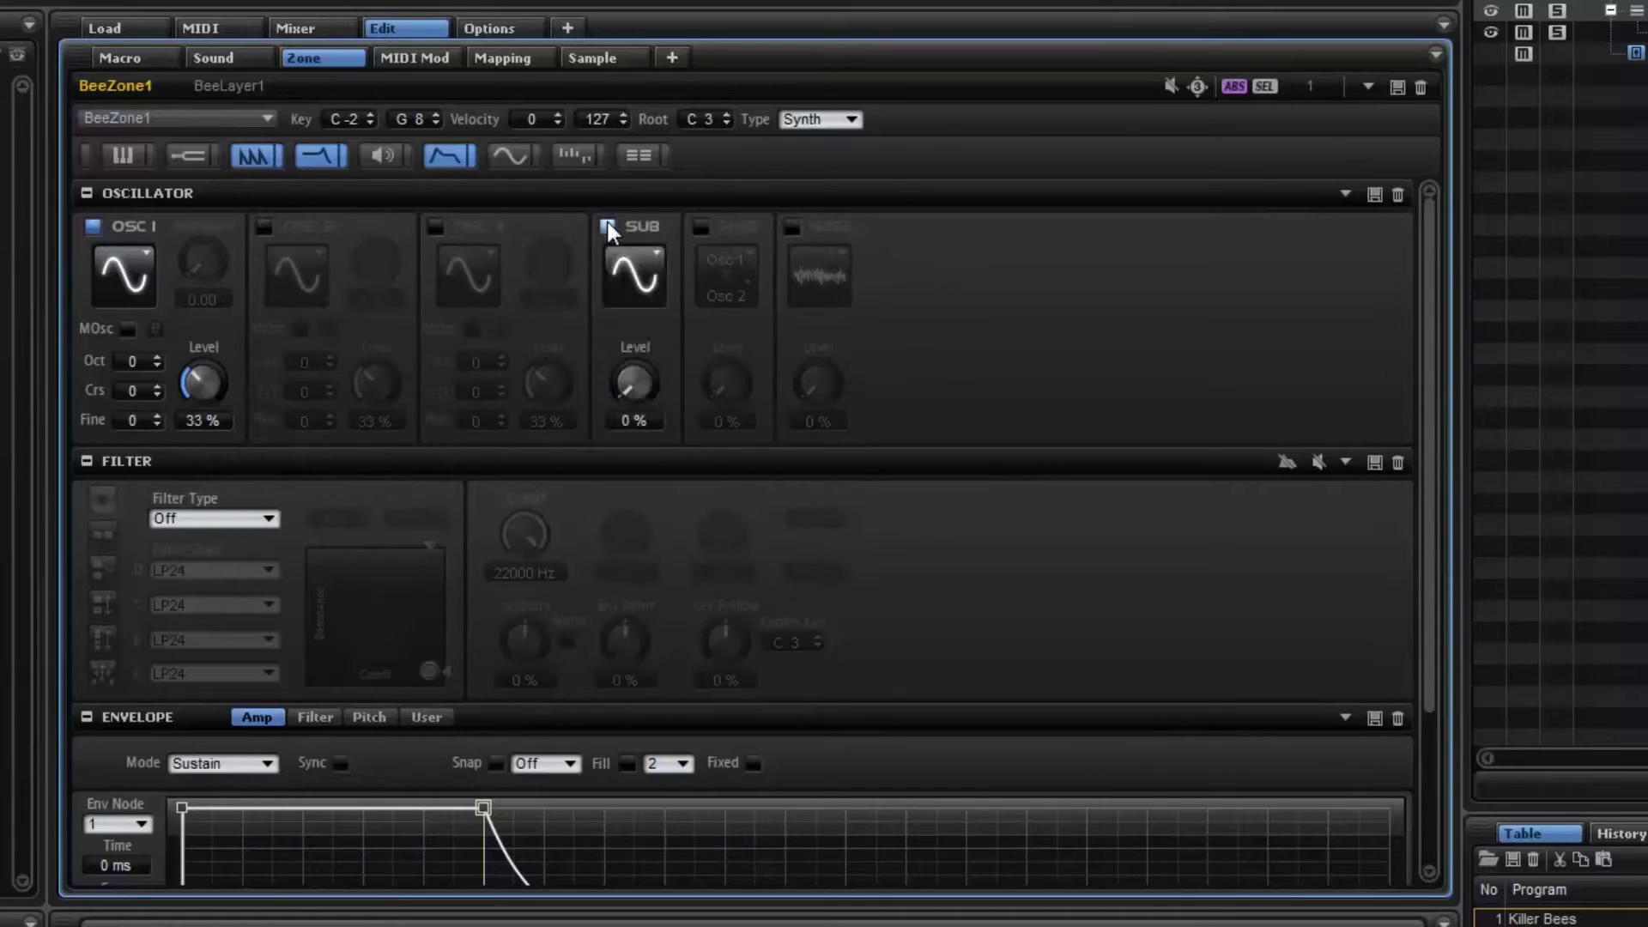
click(607, 225)
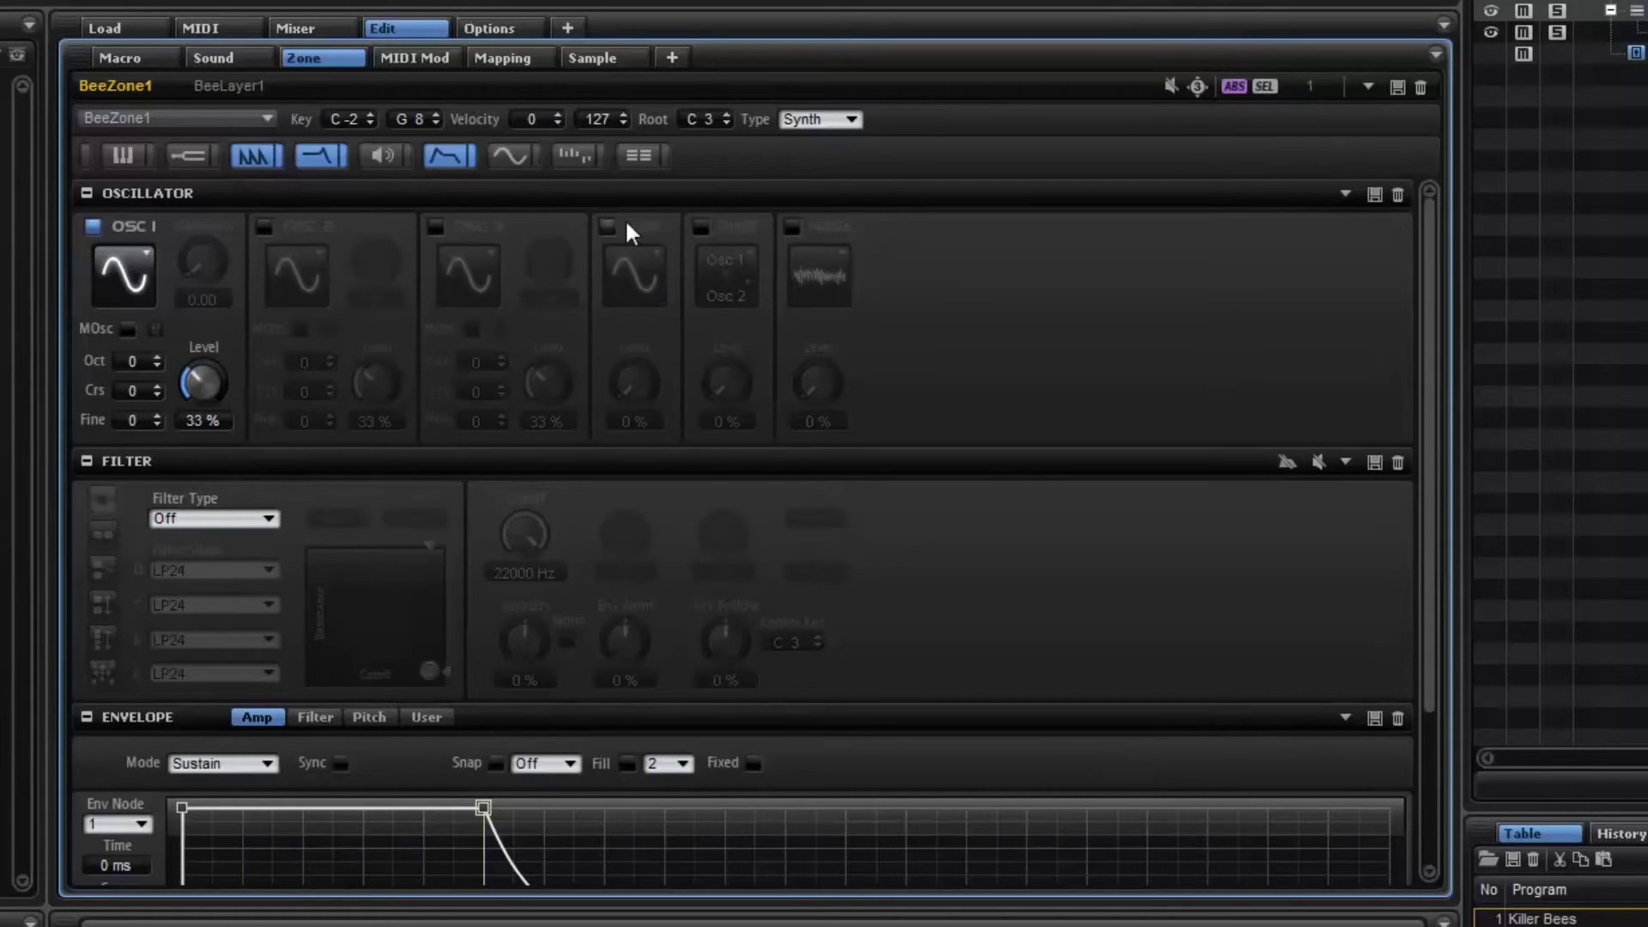
click(700, 227)
click(699, 226)
click(791, 227)
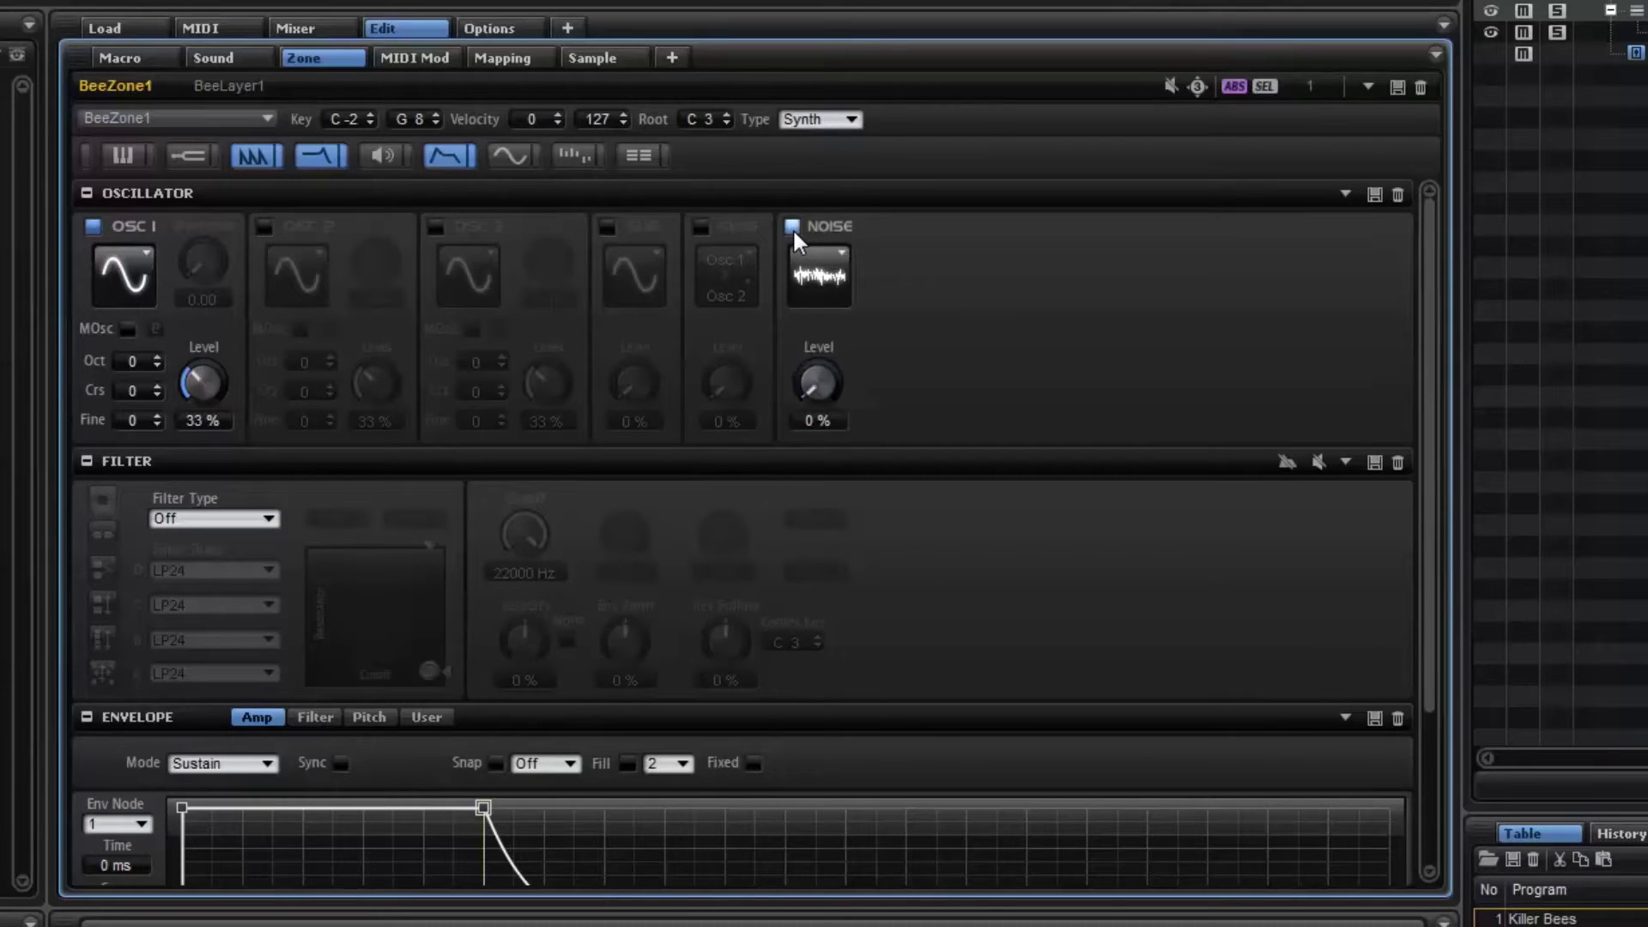
click(791, 227)
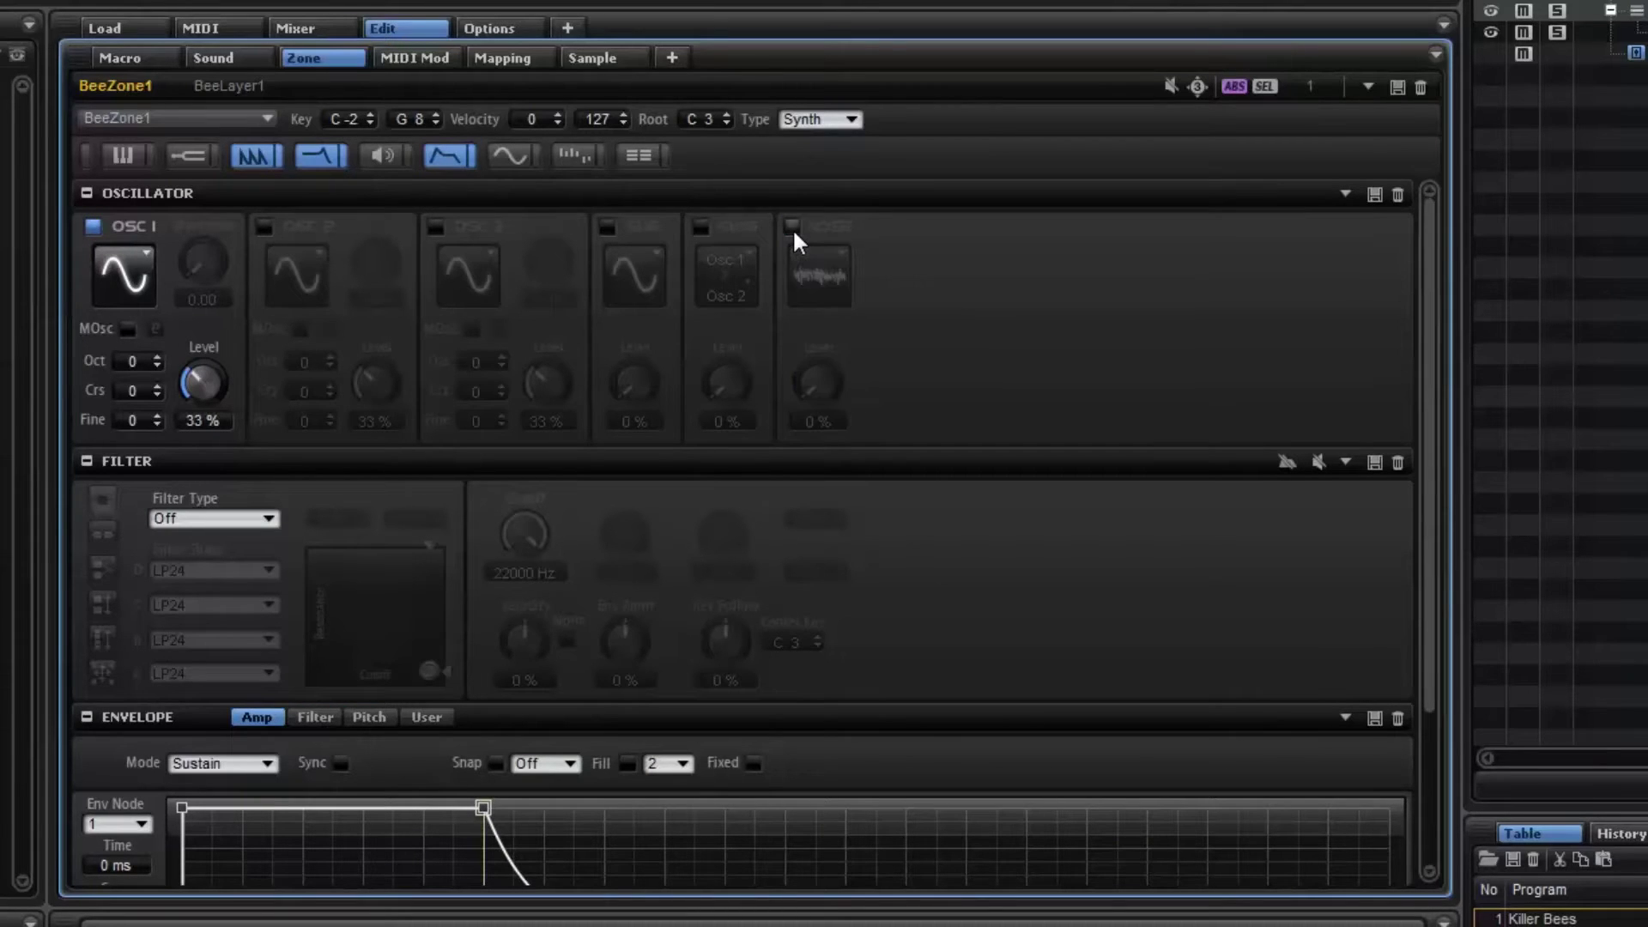
- Set OSC 1's waveform to Saw and play a note to hear it
click(141, 268)
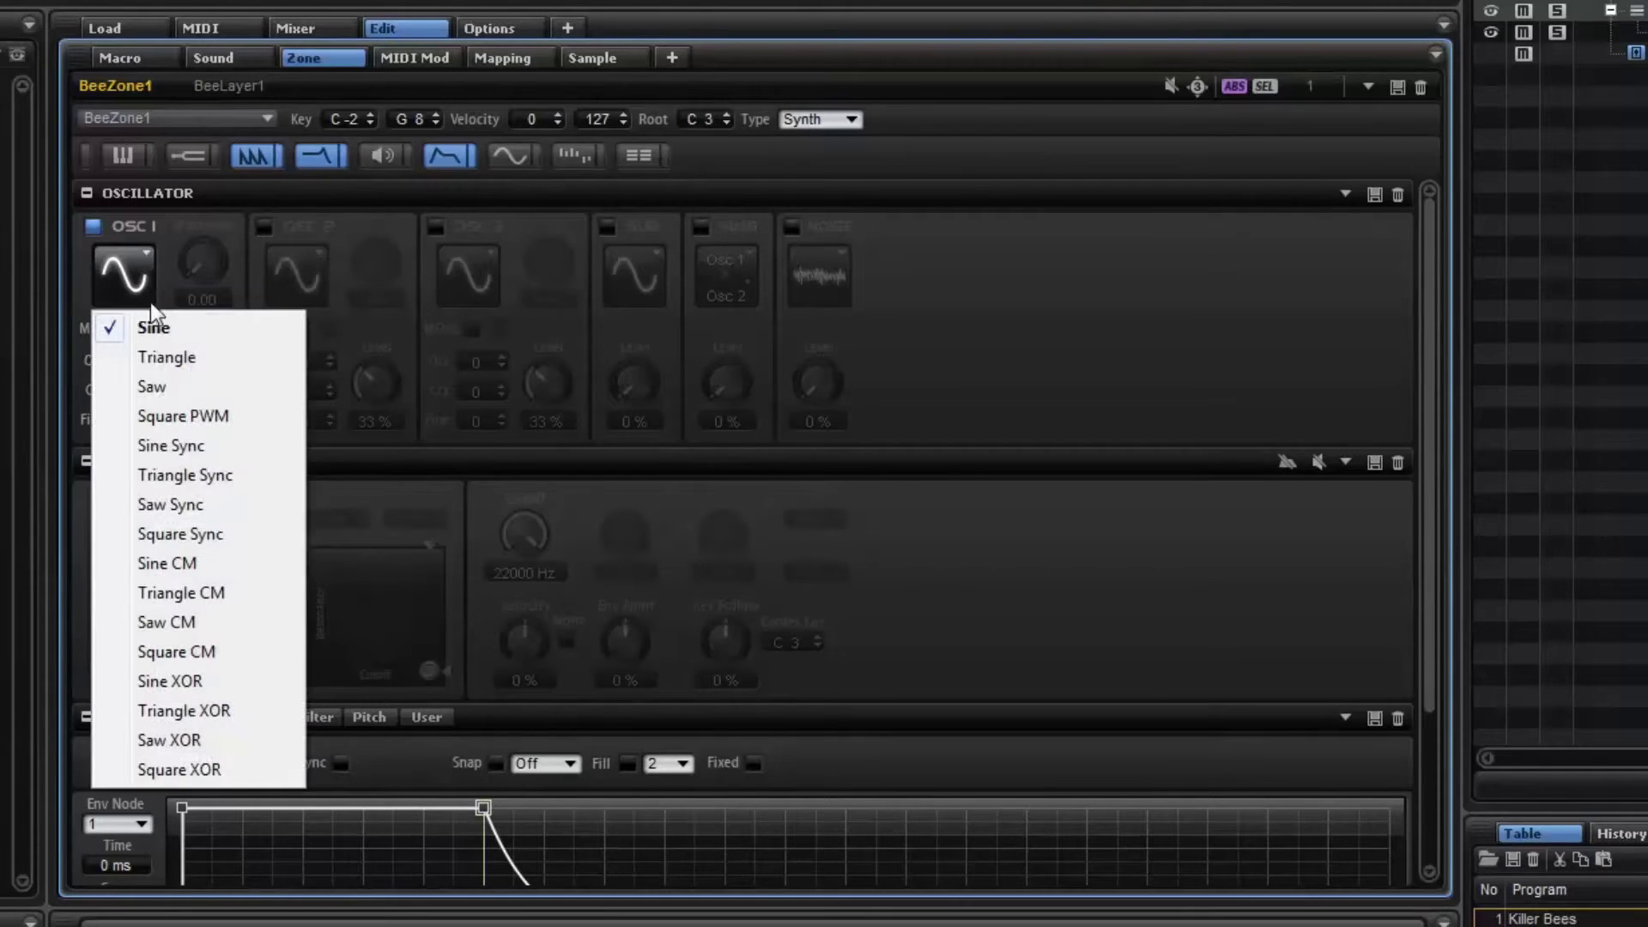
click(166, 383)
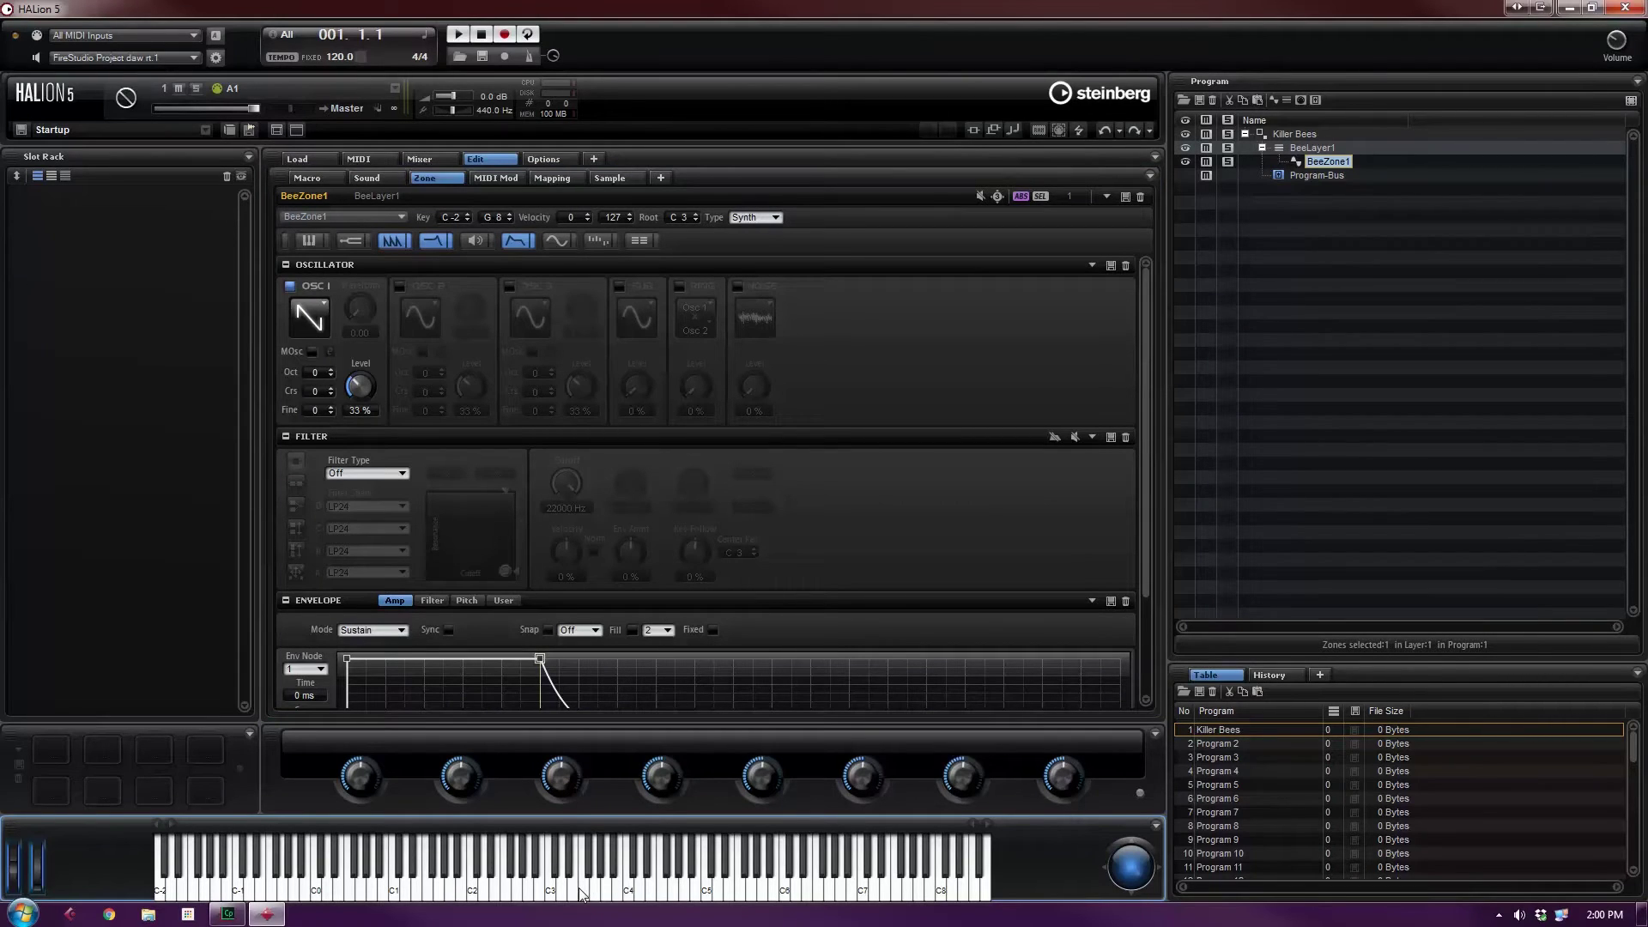
click(582, 893)
click(582, 892)
drag(1232, 731, 175, 309)
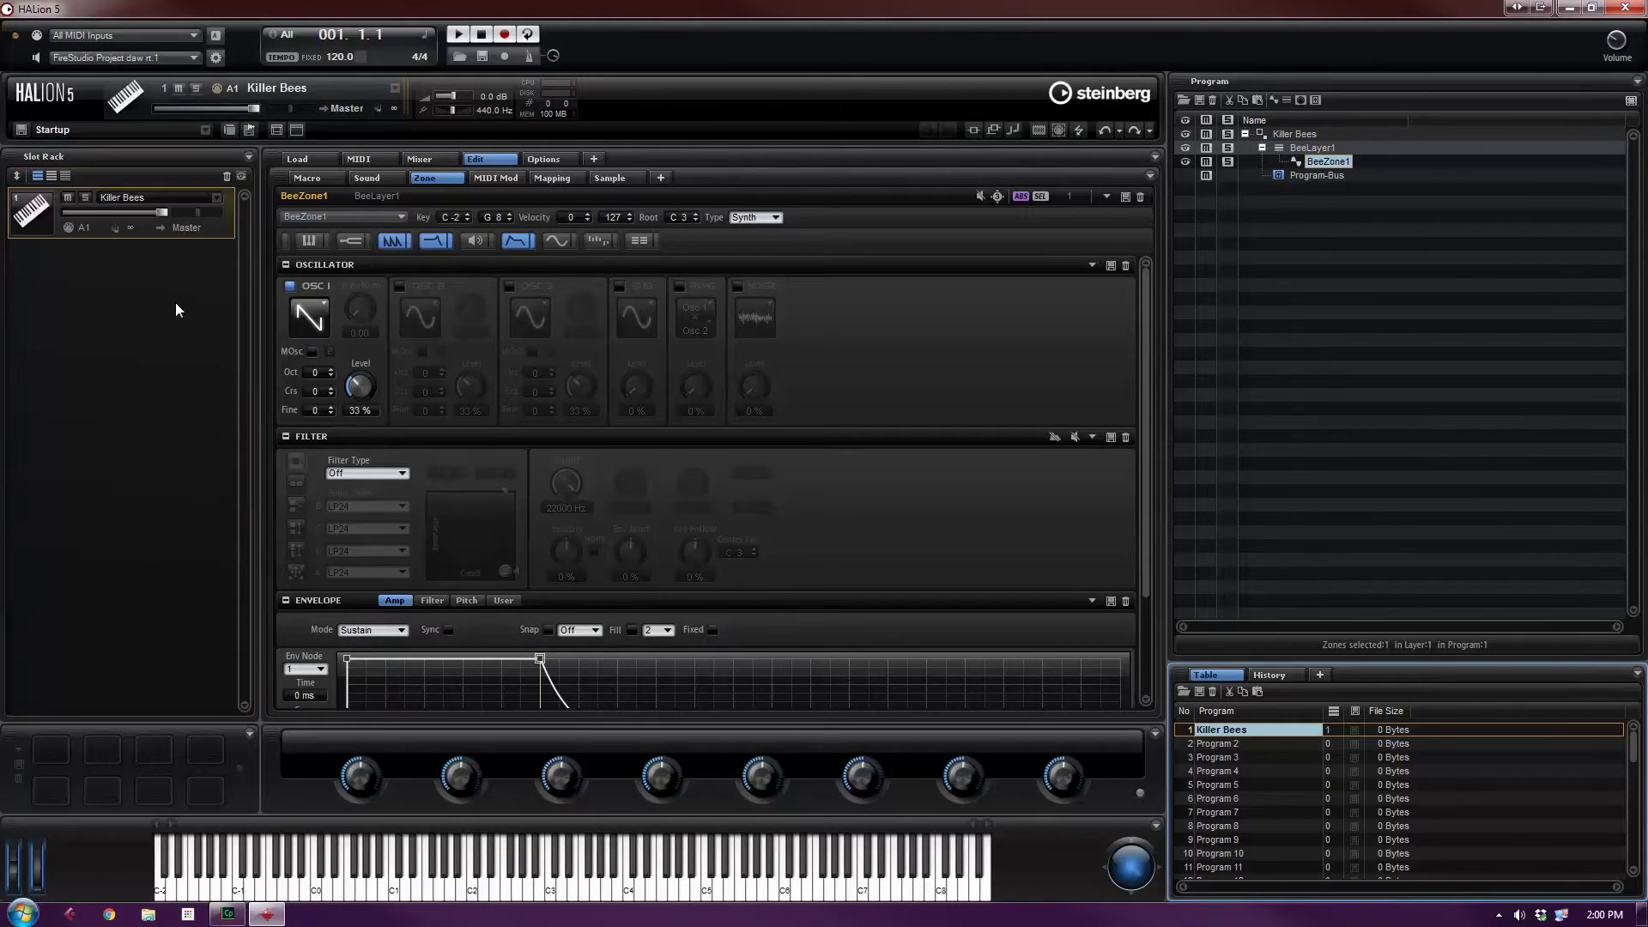
click(567, 886)
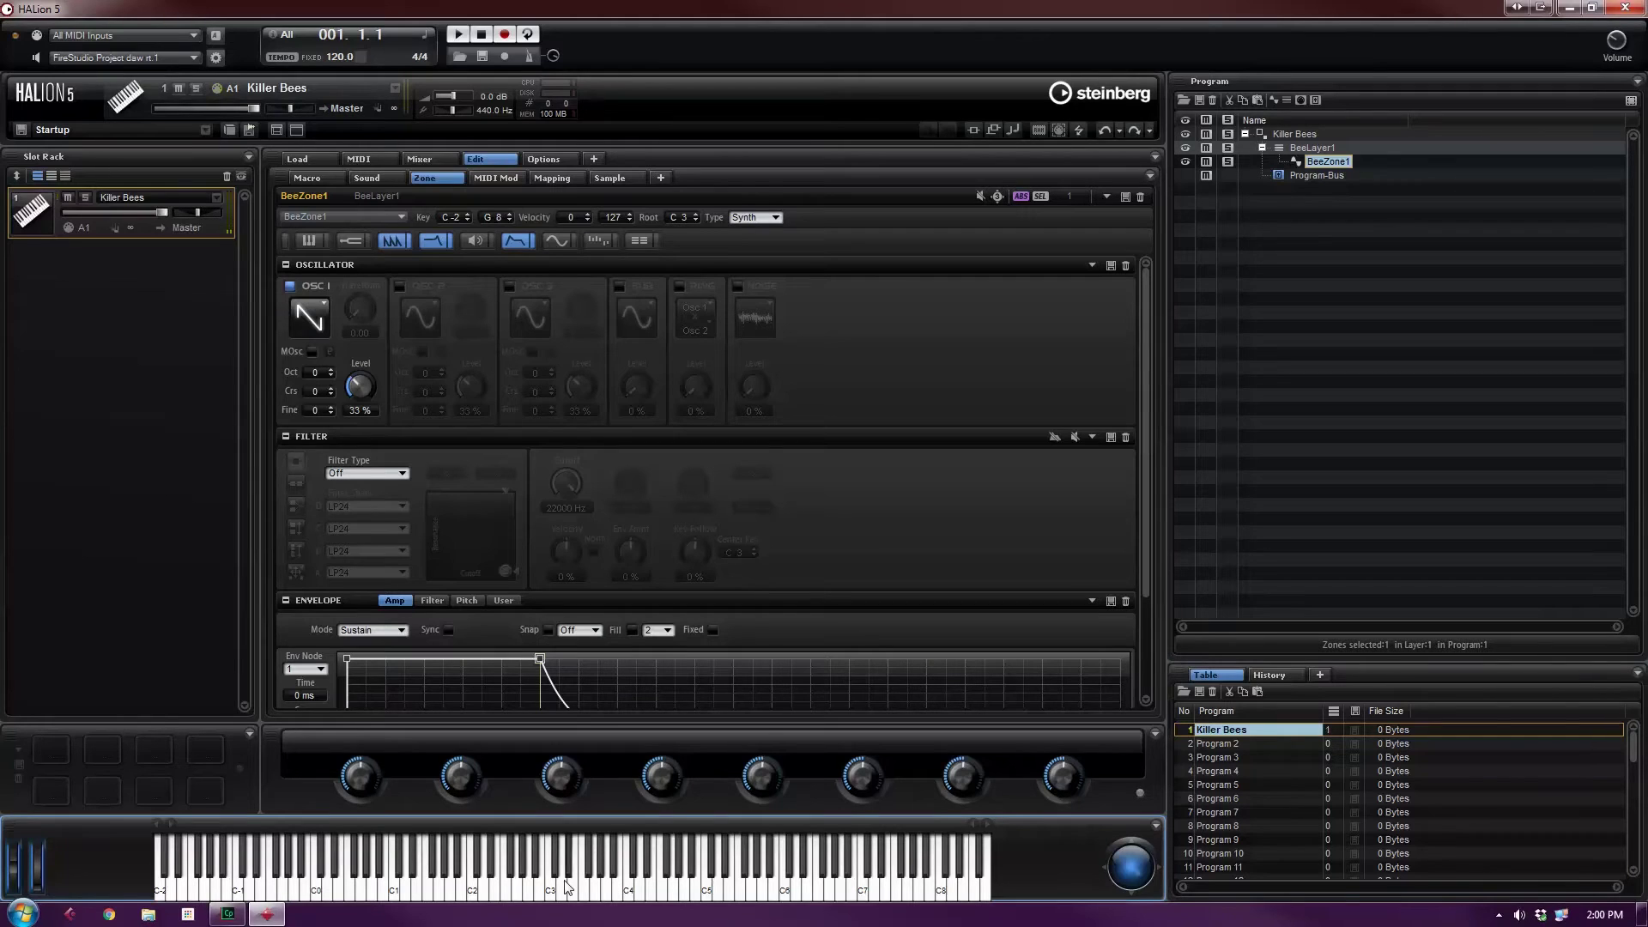
click(449, 884)
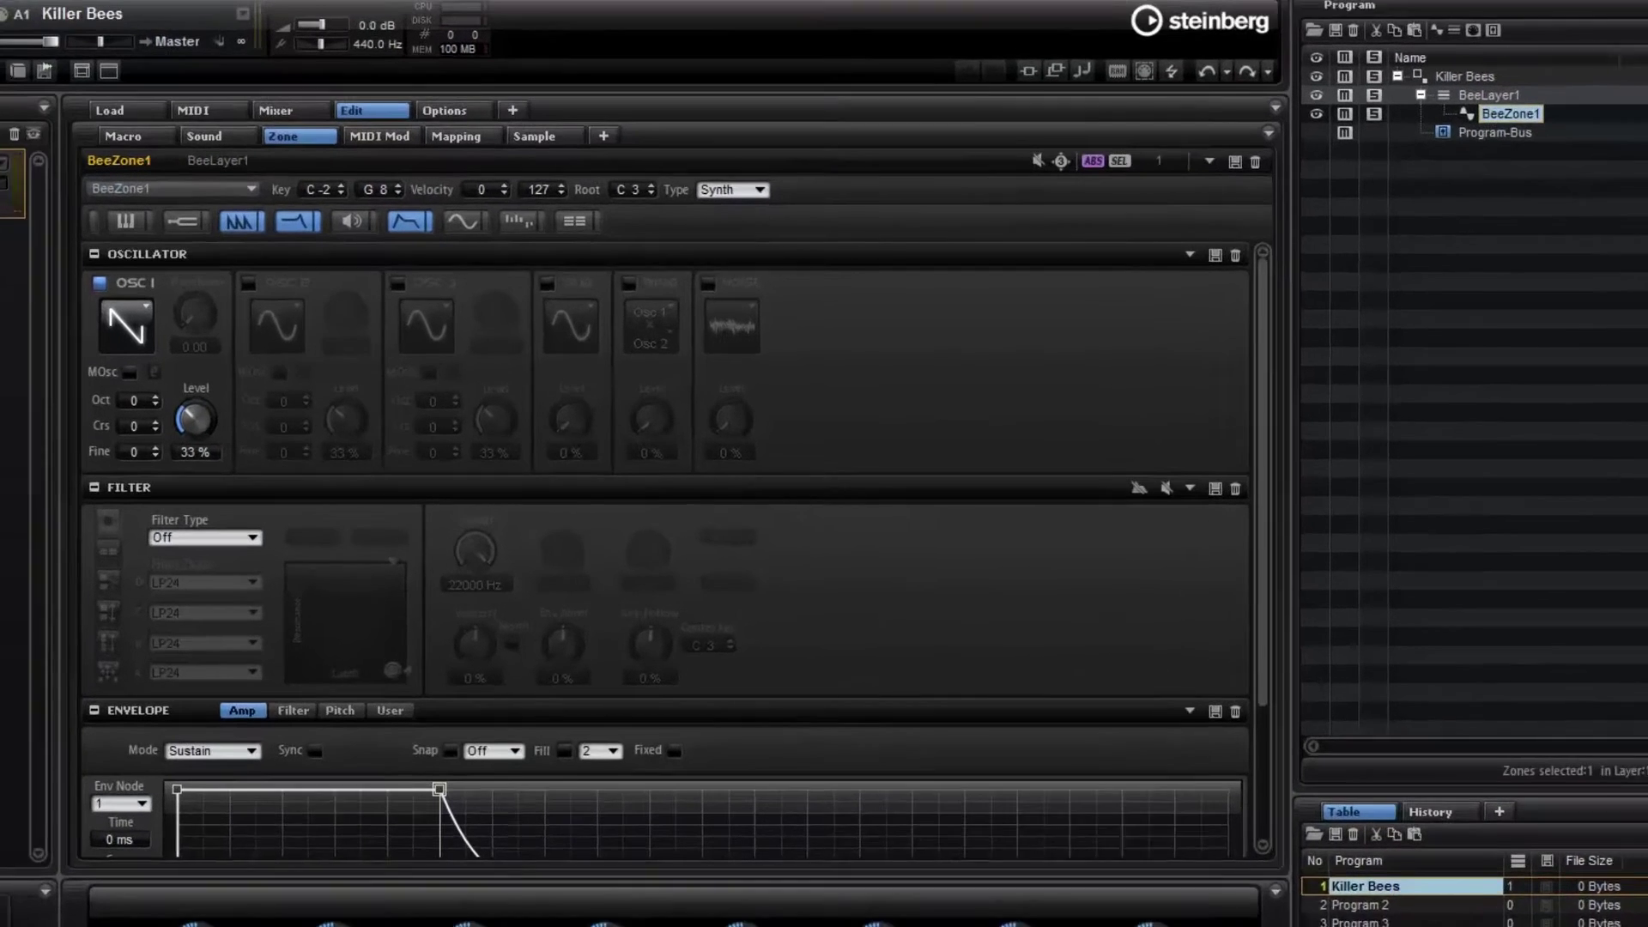
- Set the filter type to Tube Drive and raise Distortion to about 48%
scroll(255, 409, down, 3)
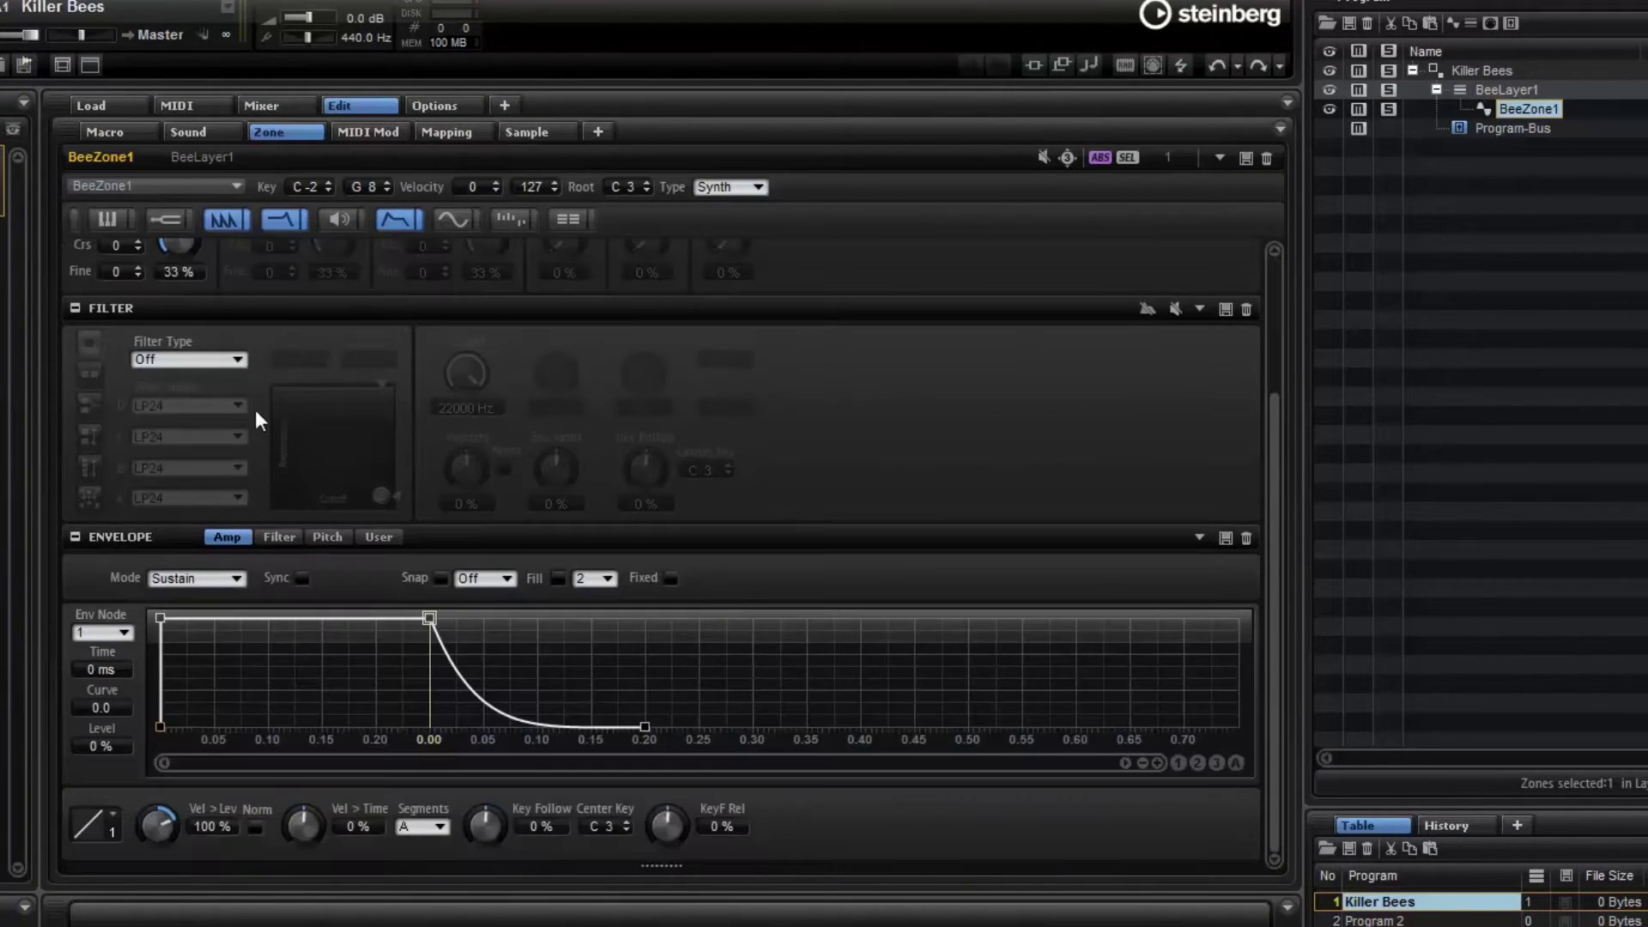
click(189, 360)
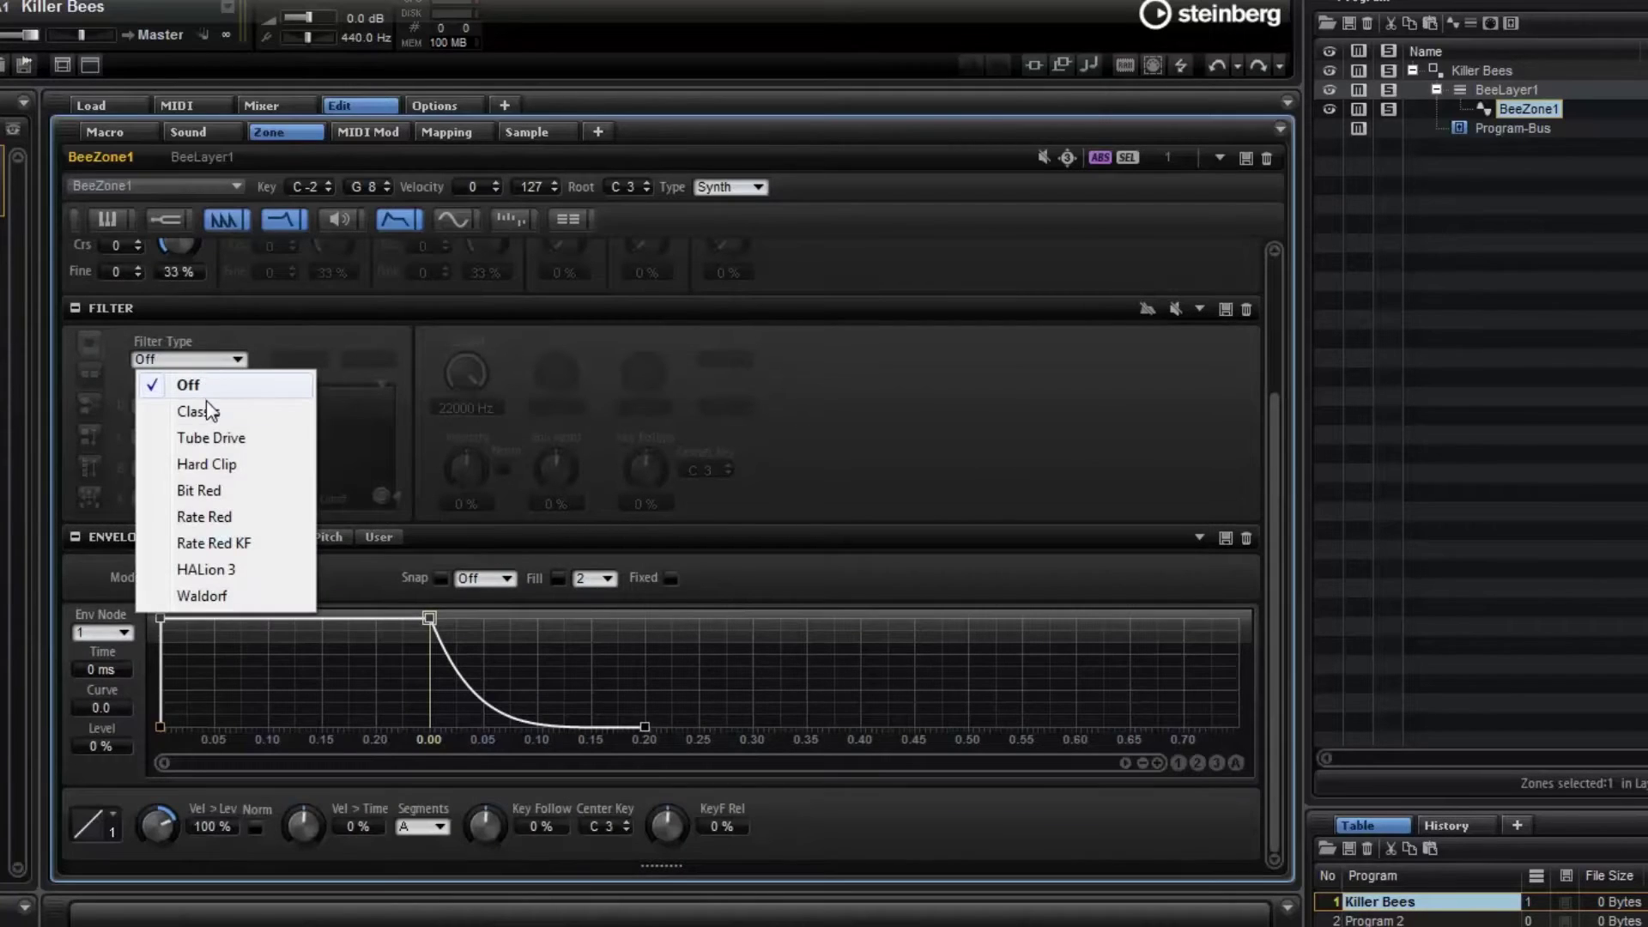
click(216, 439)
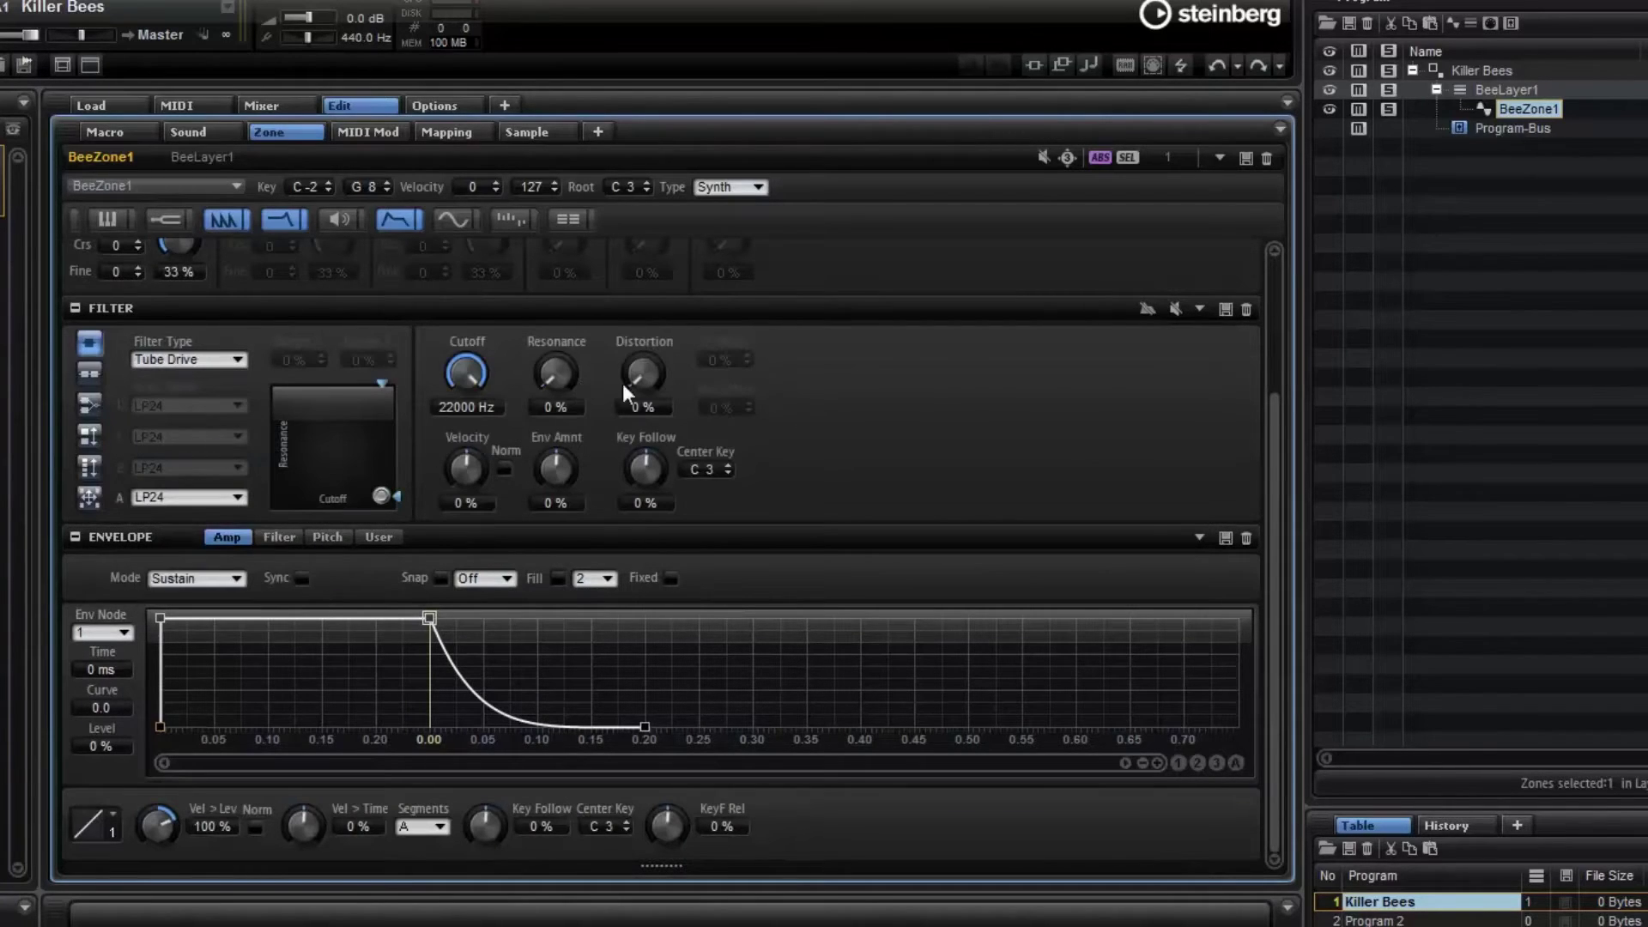
drag(642, 371, 653, 300)
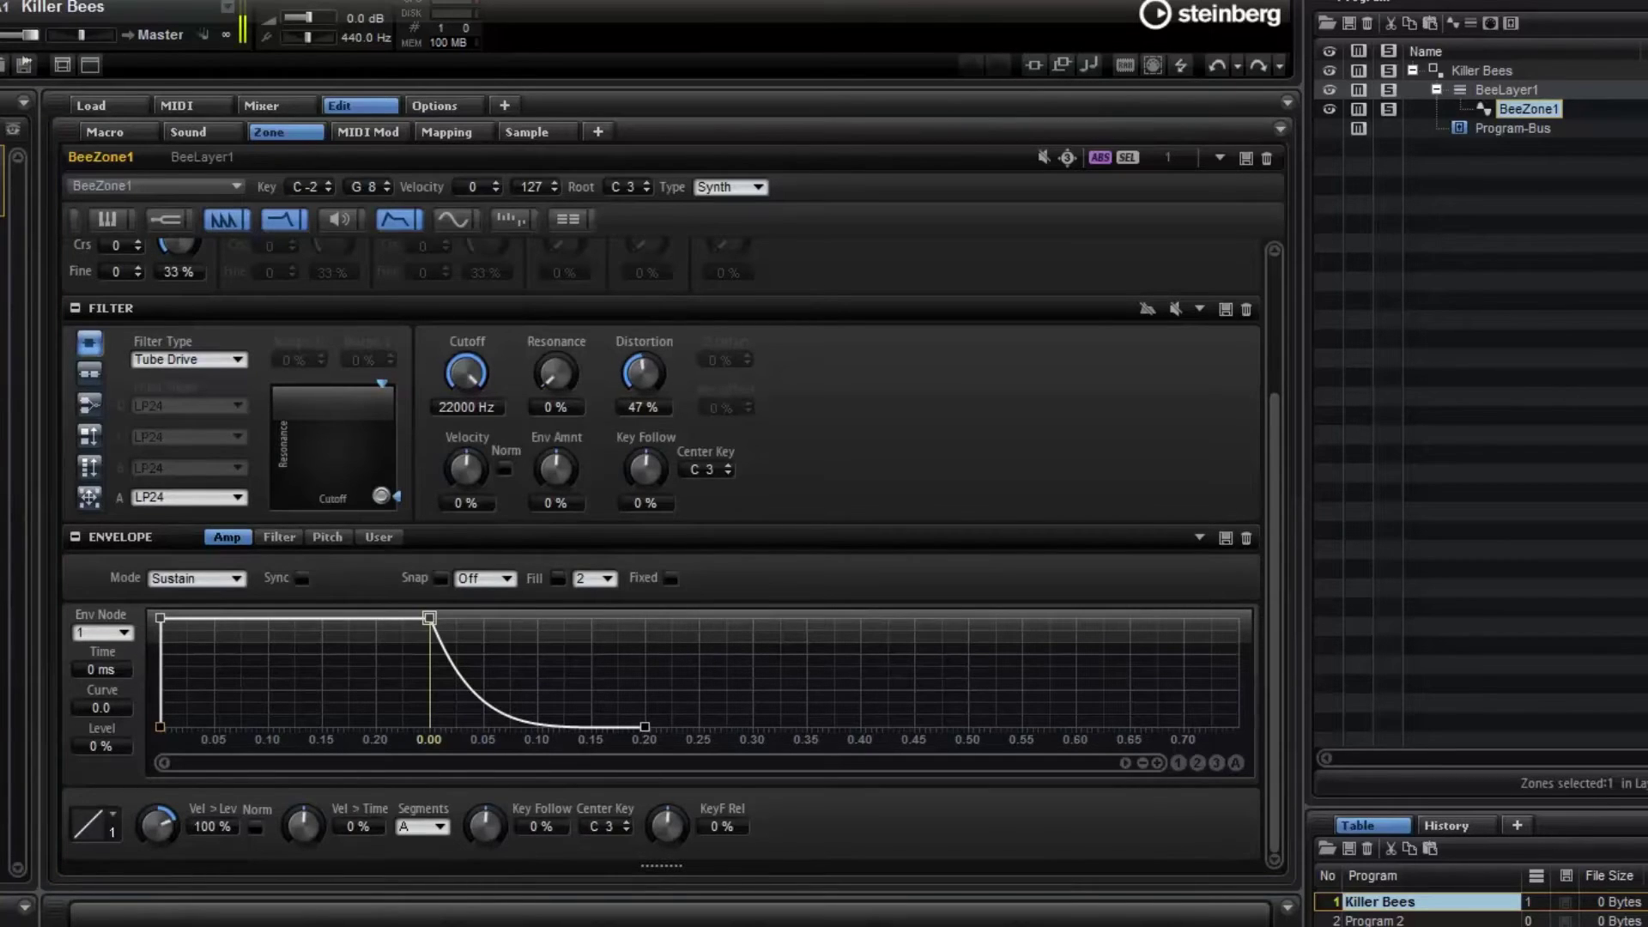
- Audition the Tube Drive filter while sweeping distortion, cutoff and resonance
click(640, 378)
drag(640, 378, 620, 369)
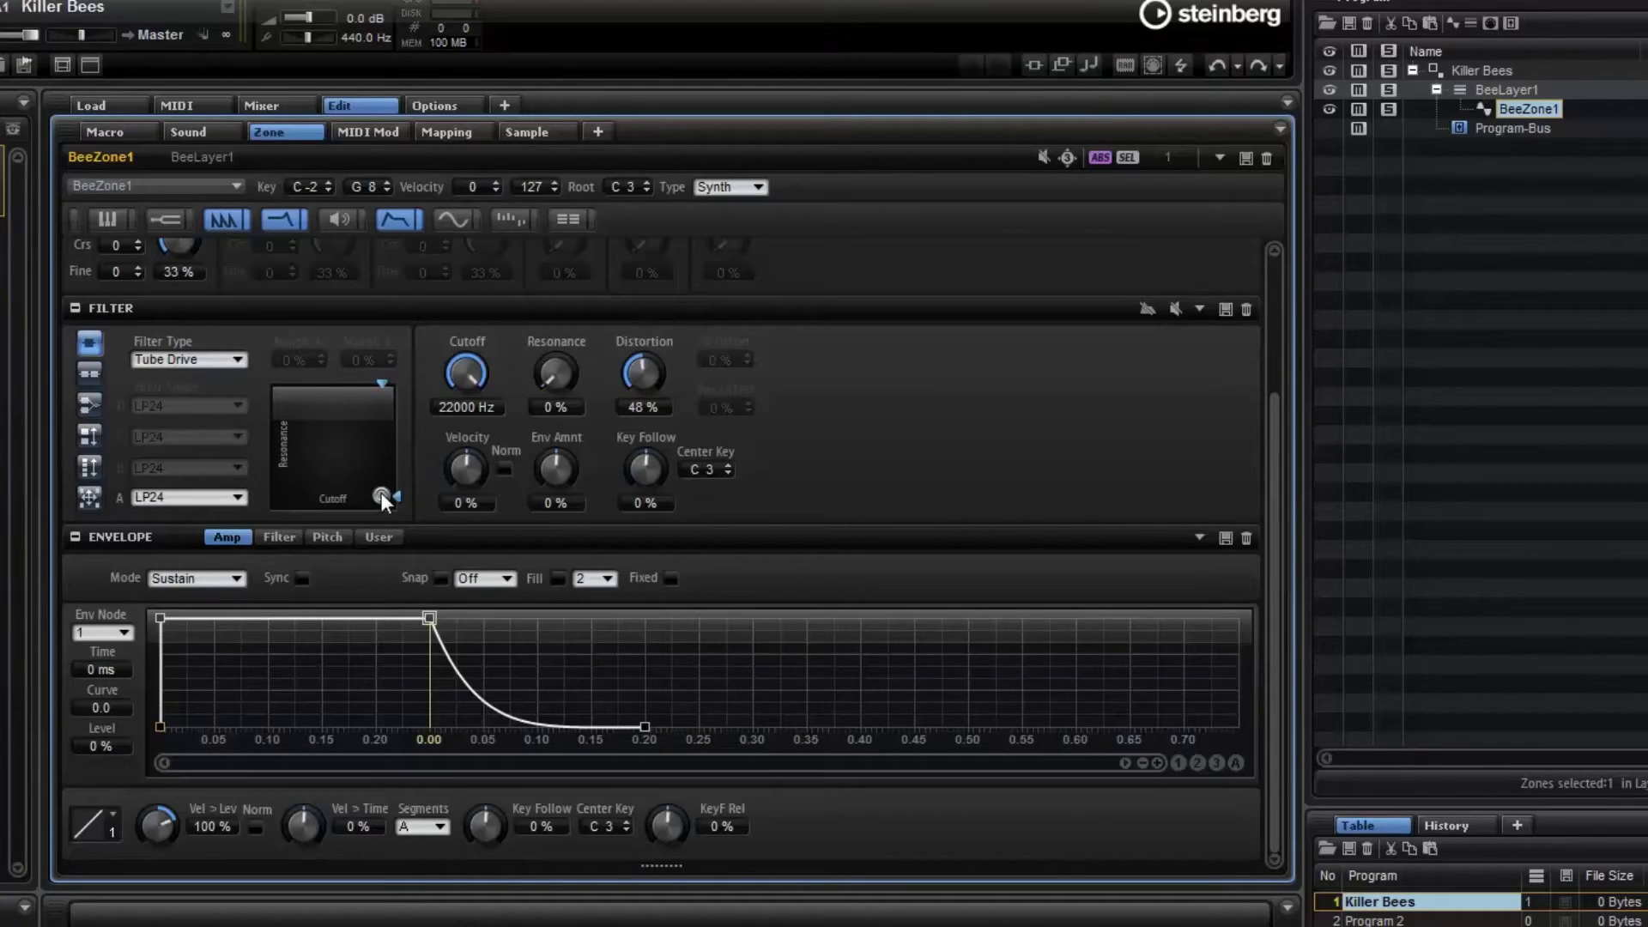
mouse_move(379, 492)
mouse_down()
mouse_move(361, 434)
mouse_move(325, 405)
mouse_move(334, 393)
mouse_move(307, 402)
mouse_move(343, 422)
mouse_move(382, 496)
mouse_up()
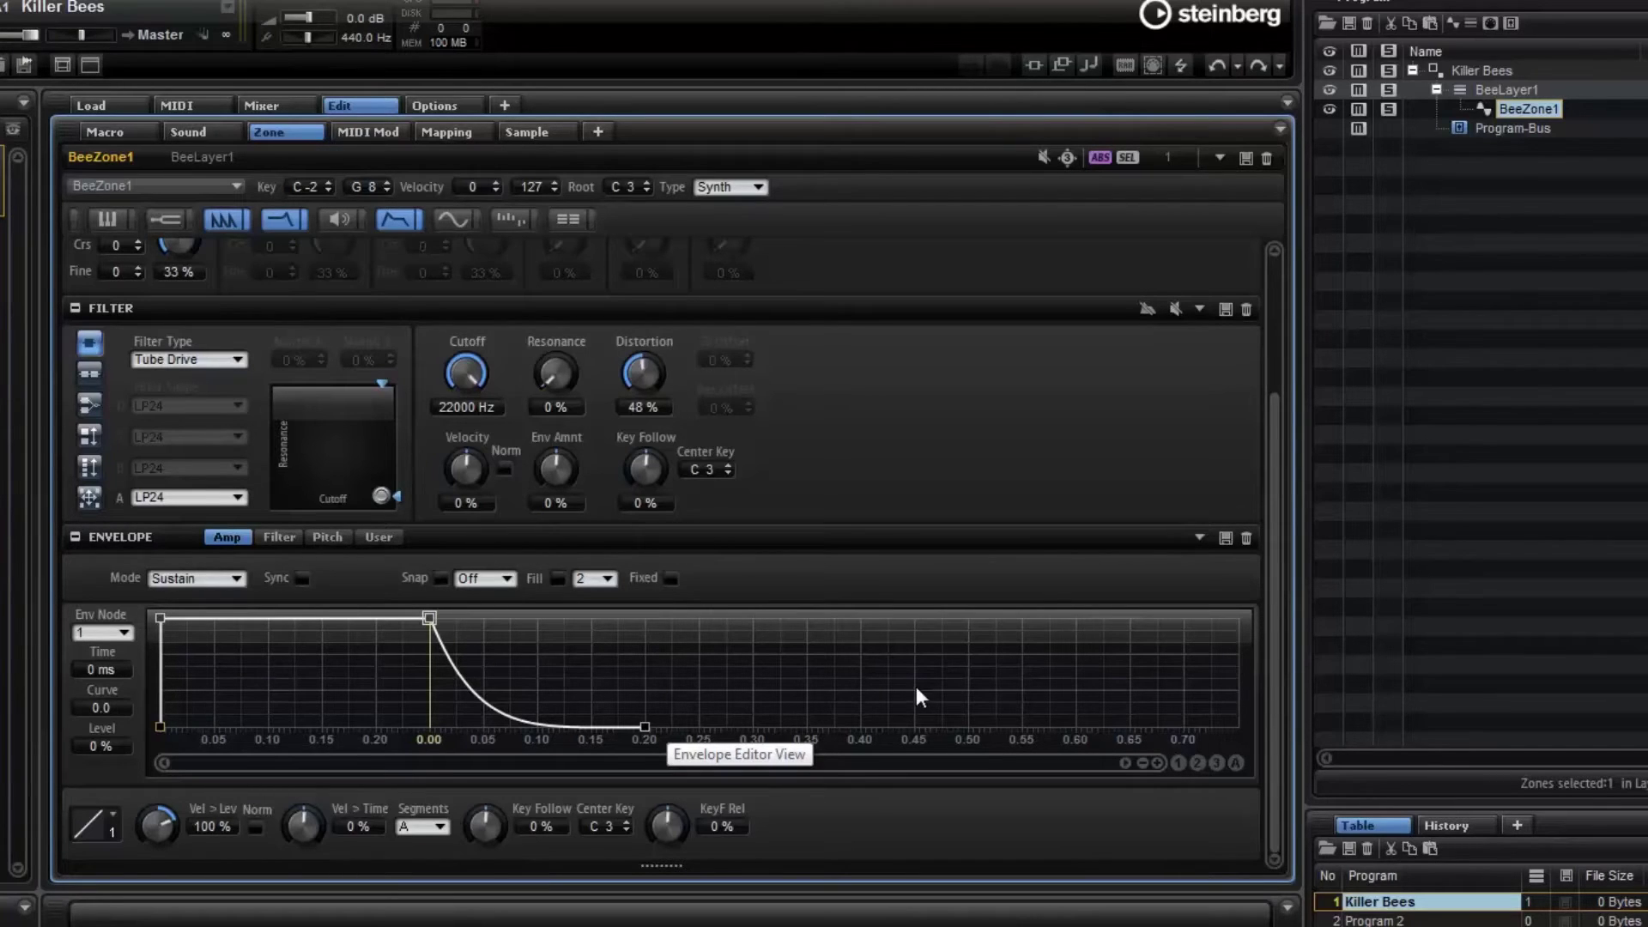
scroll(891, 704, up, 3)
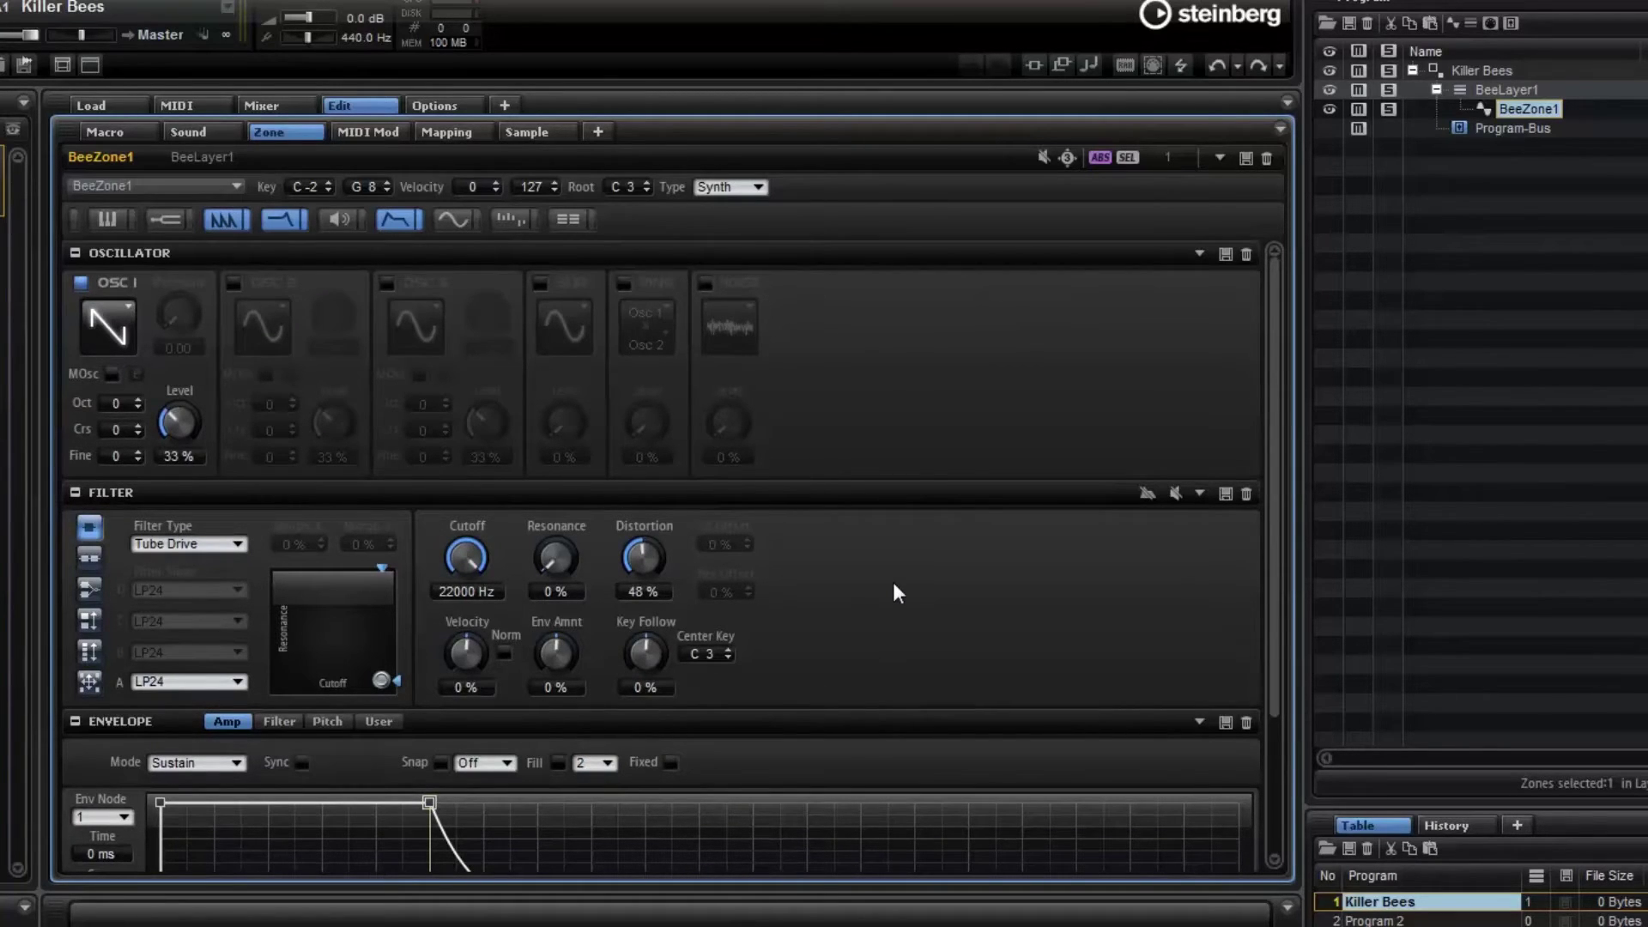
- Show the StepMod section, turn Sync Mode off (1.00 Hz), and draw a wavy 32-step pattern
click(527, 227)
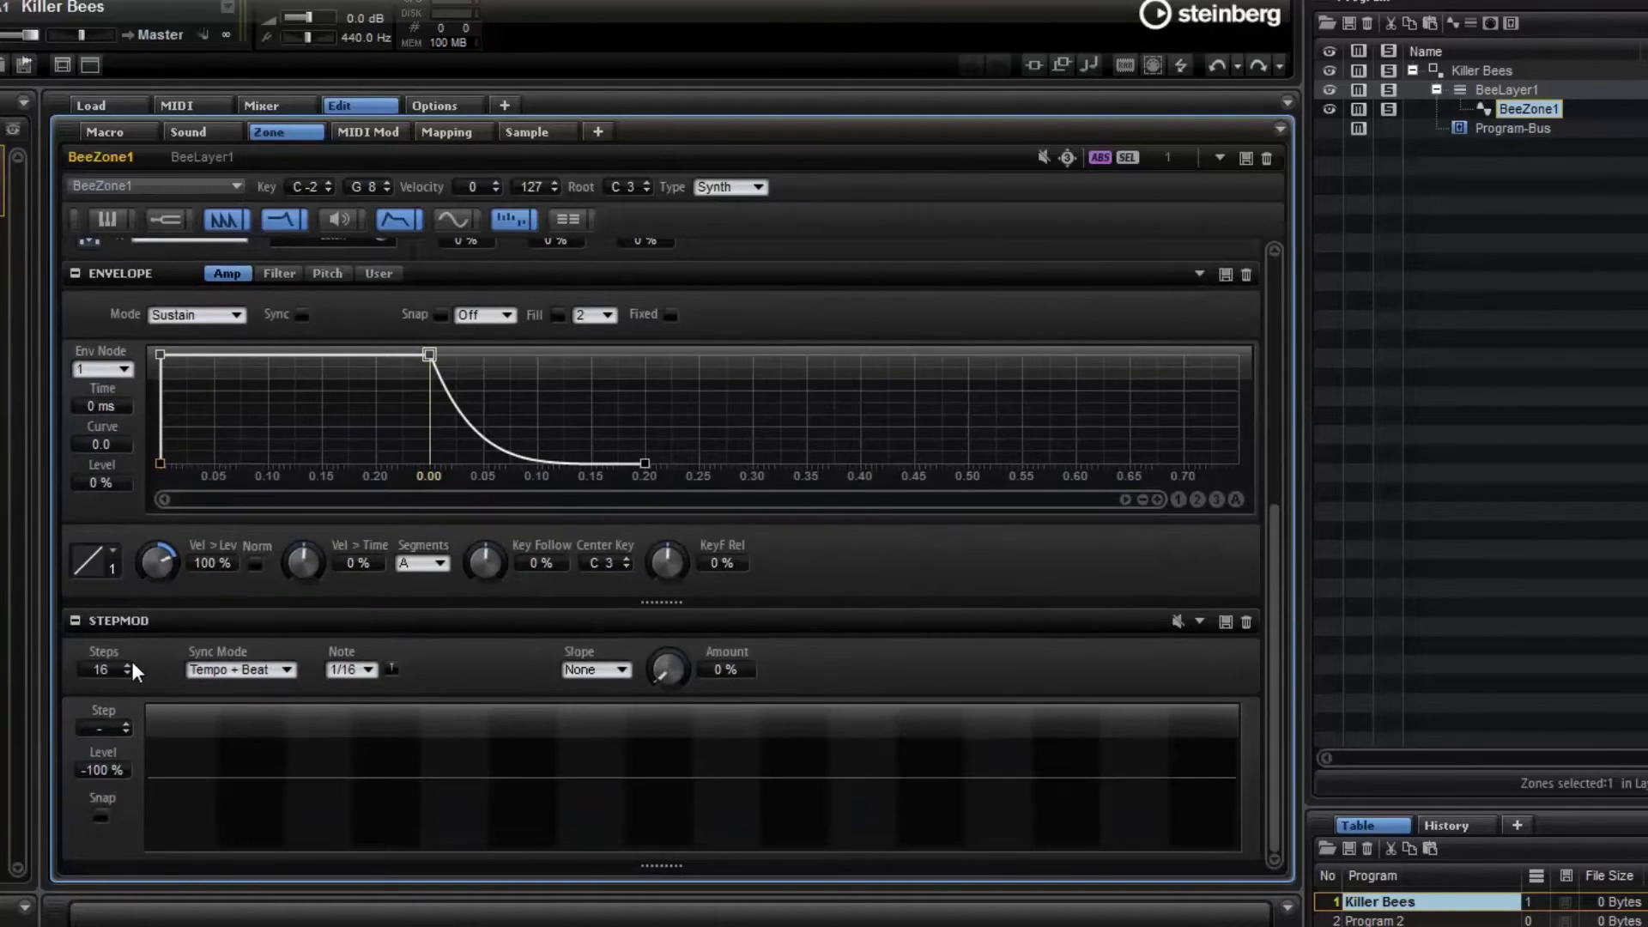
scroll(125, 668, up, 15)
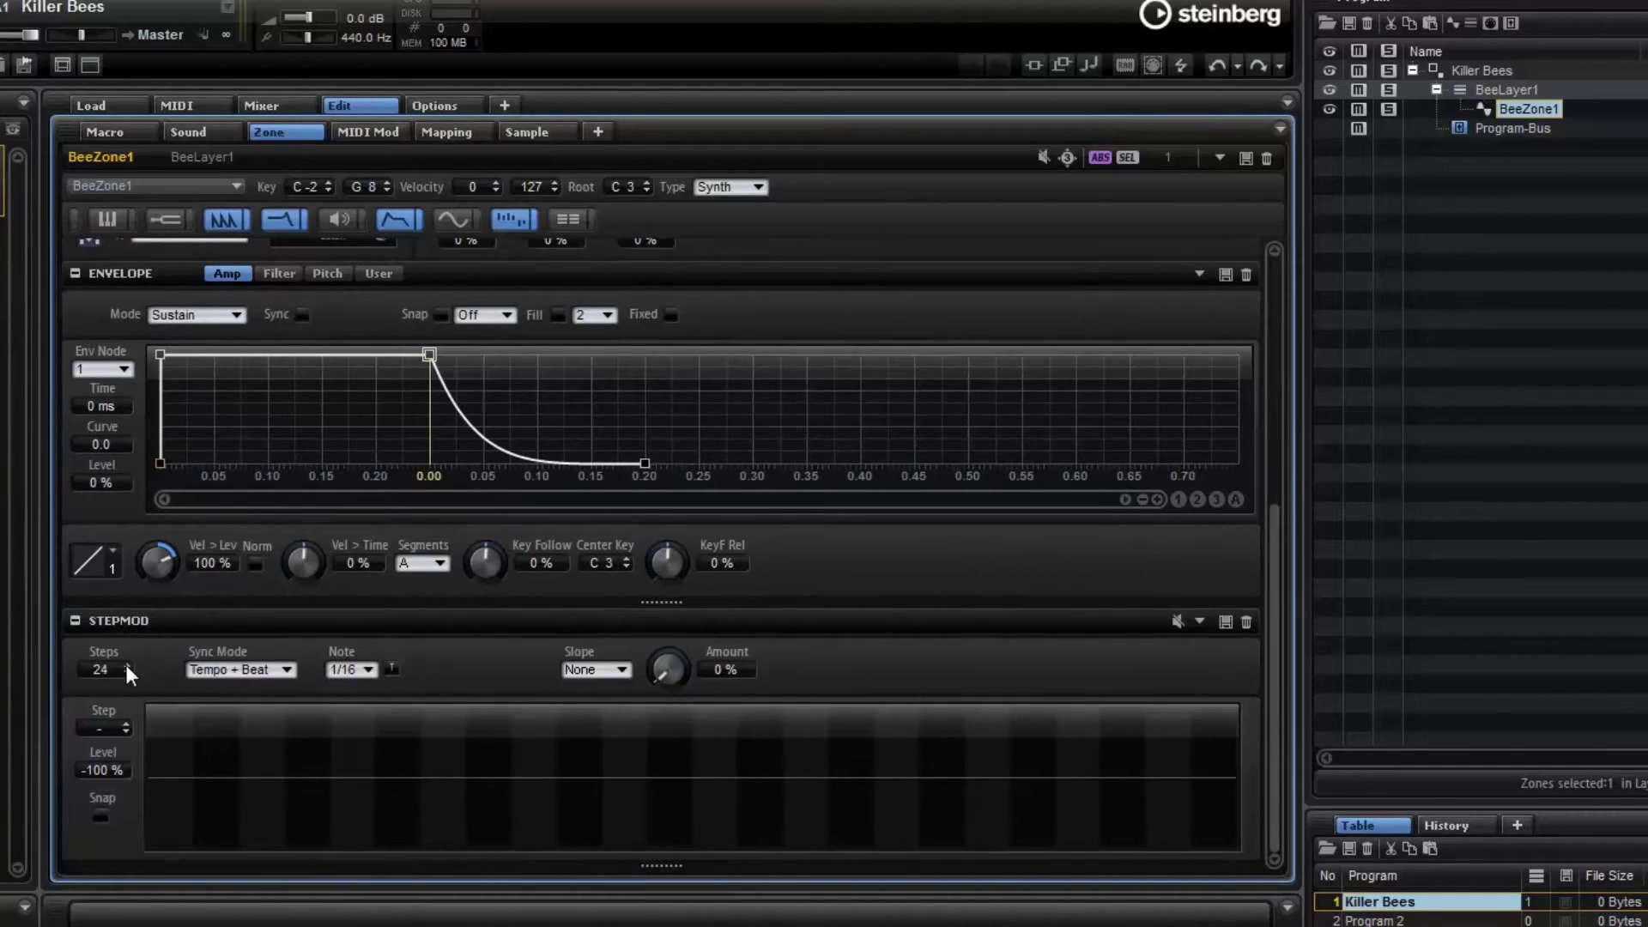
scroll(125, 668, up, 1)
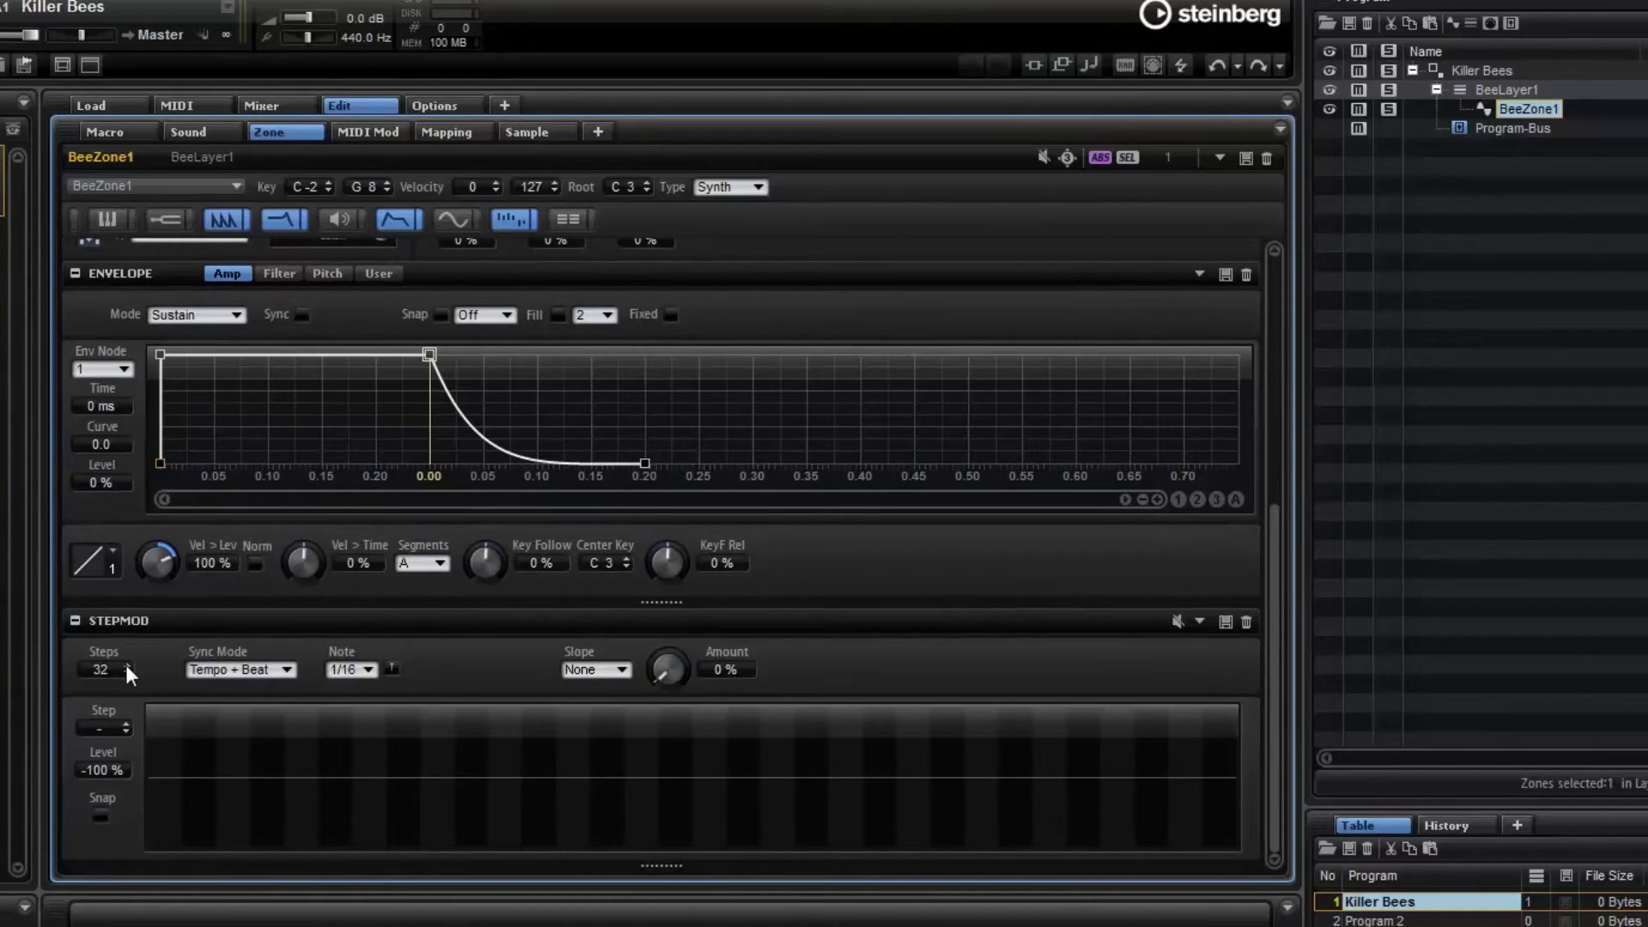
click(242, 673)
click(243, 696)
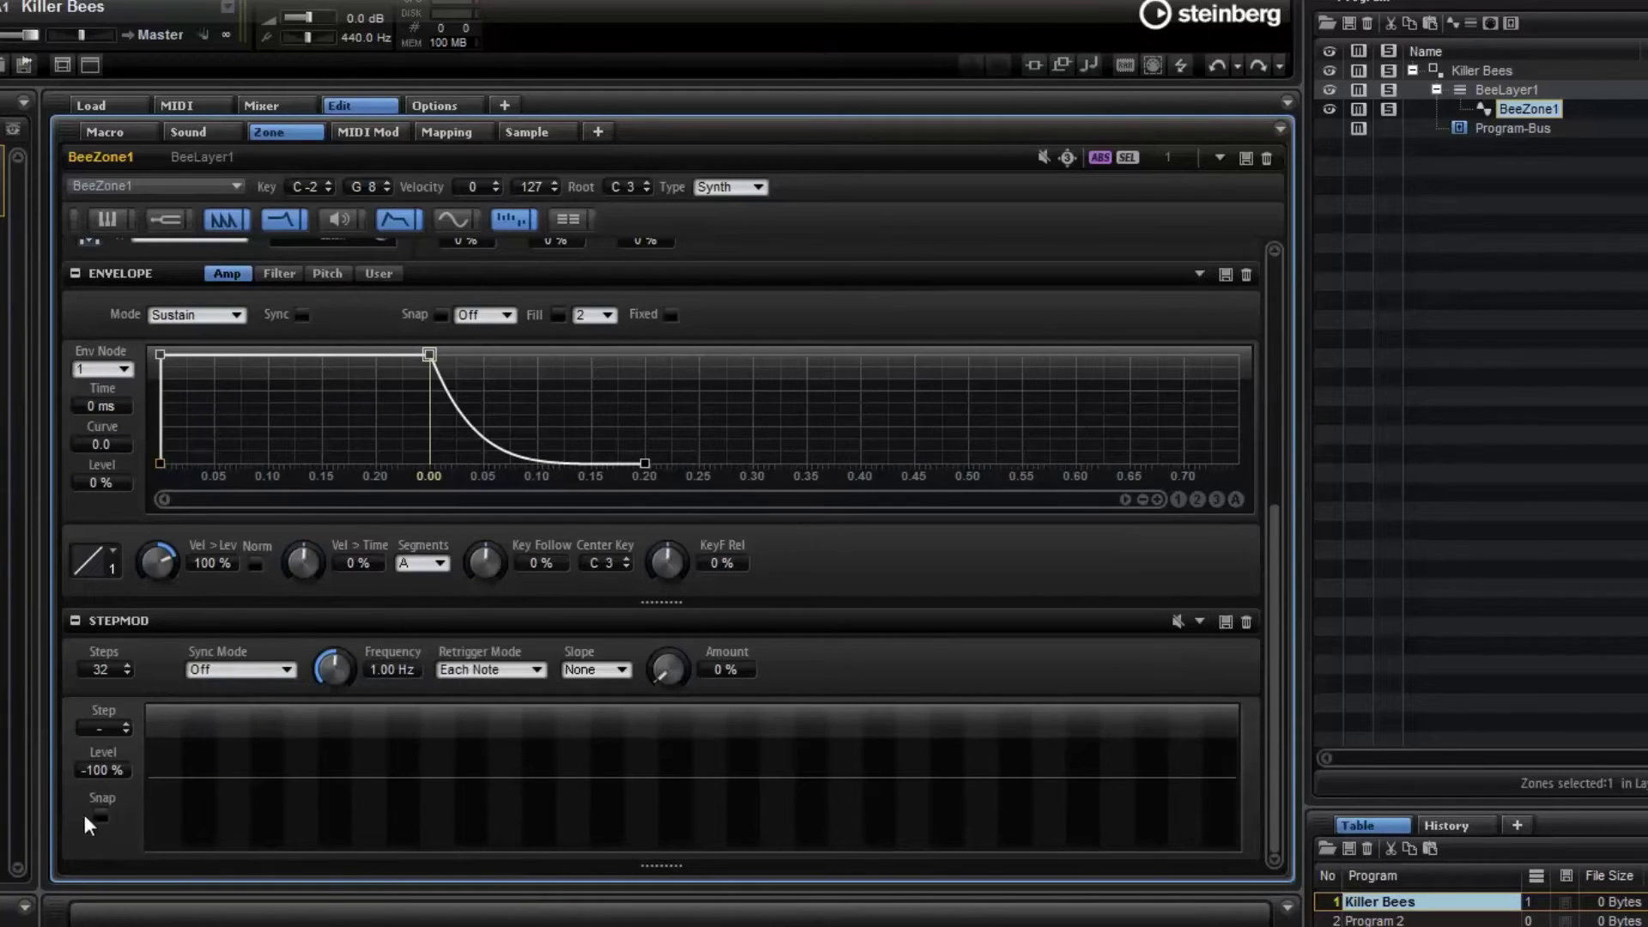
mouse_move(184, 770)
mouse_down()
mouse_move(247, 764)
mouse_move(373, 800)
mouse_move(699, 769)
mouse_up()
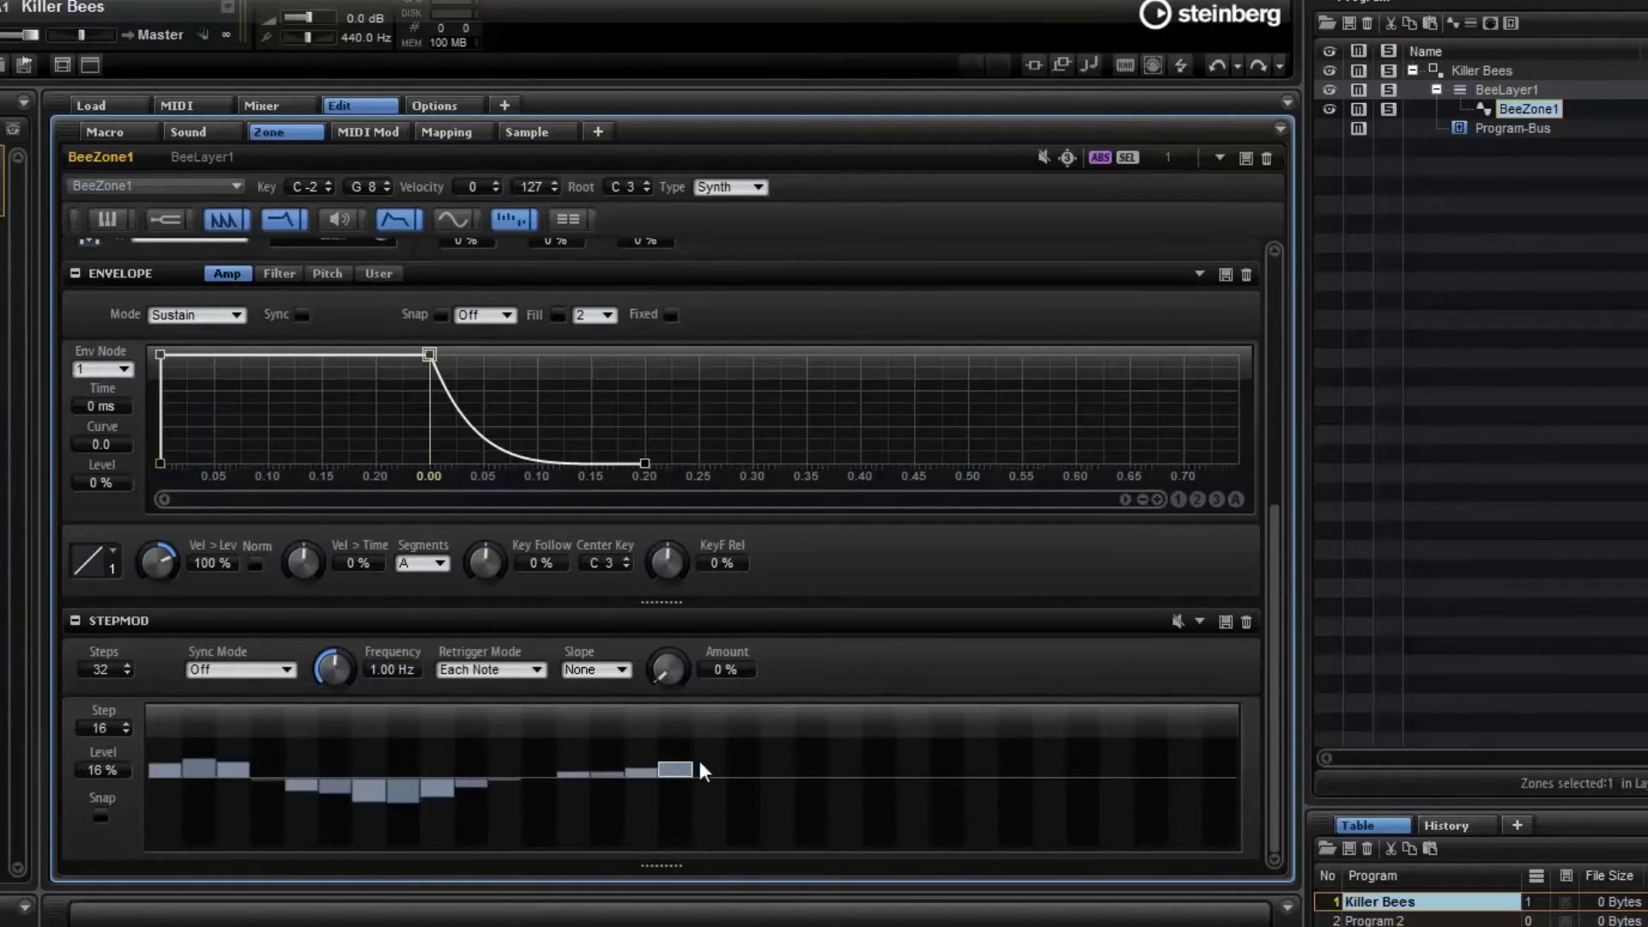
drag(984, 776, 1132, 800)
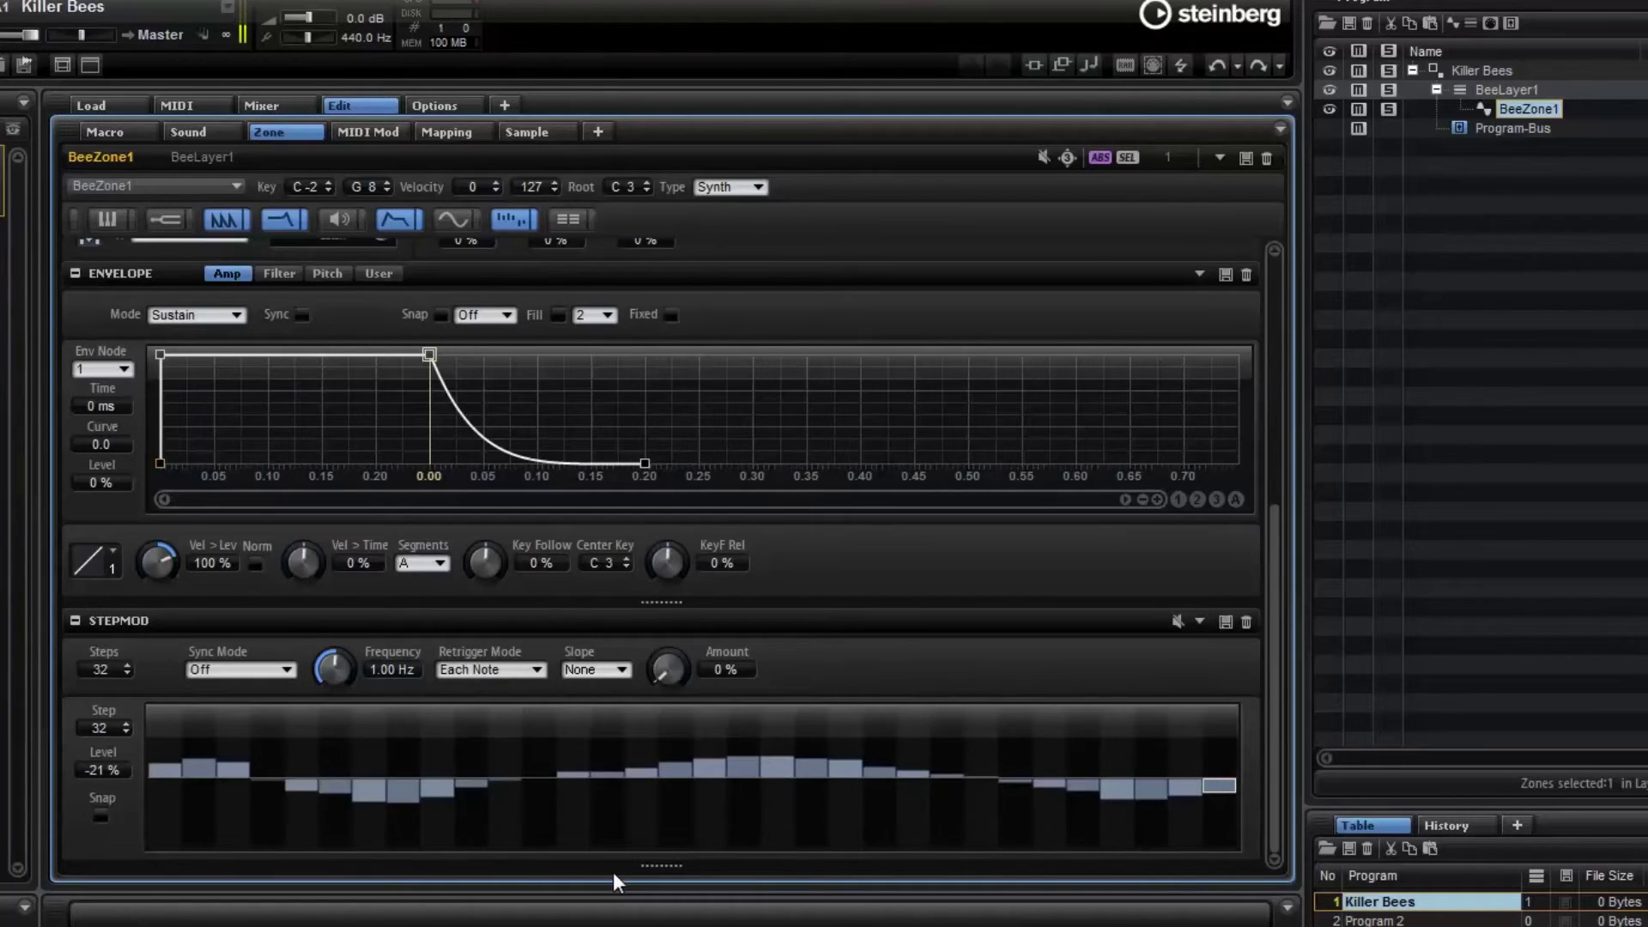
- Route Step Modulator to Pitch in matrix row 1 with depth 6.52
click(591, 221)
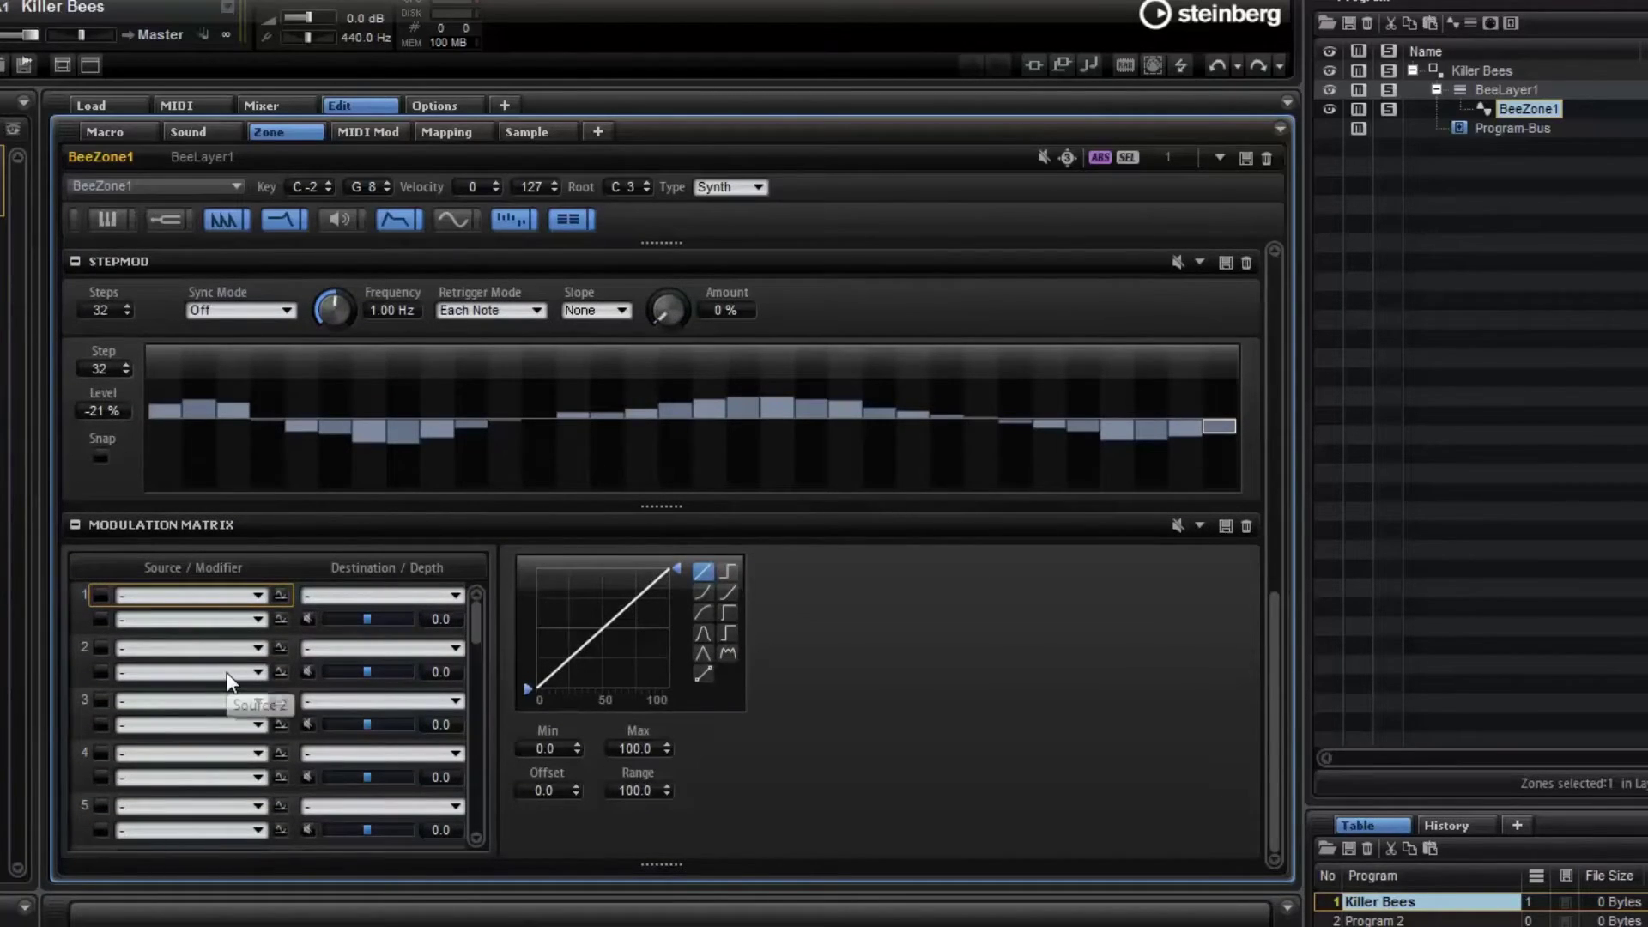
click(255, 596)
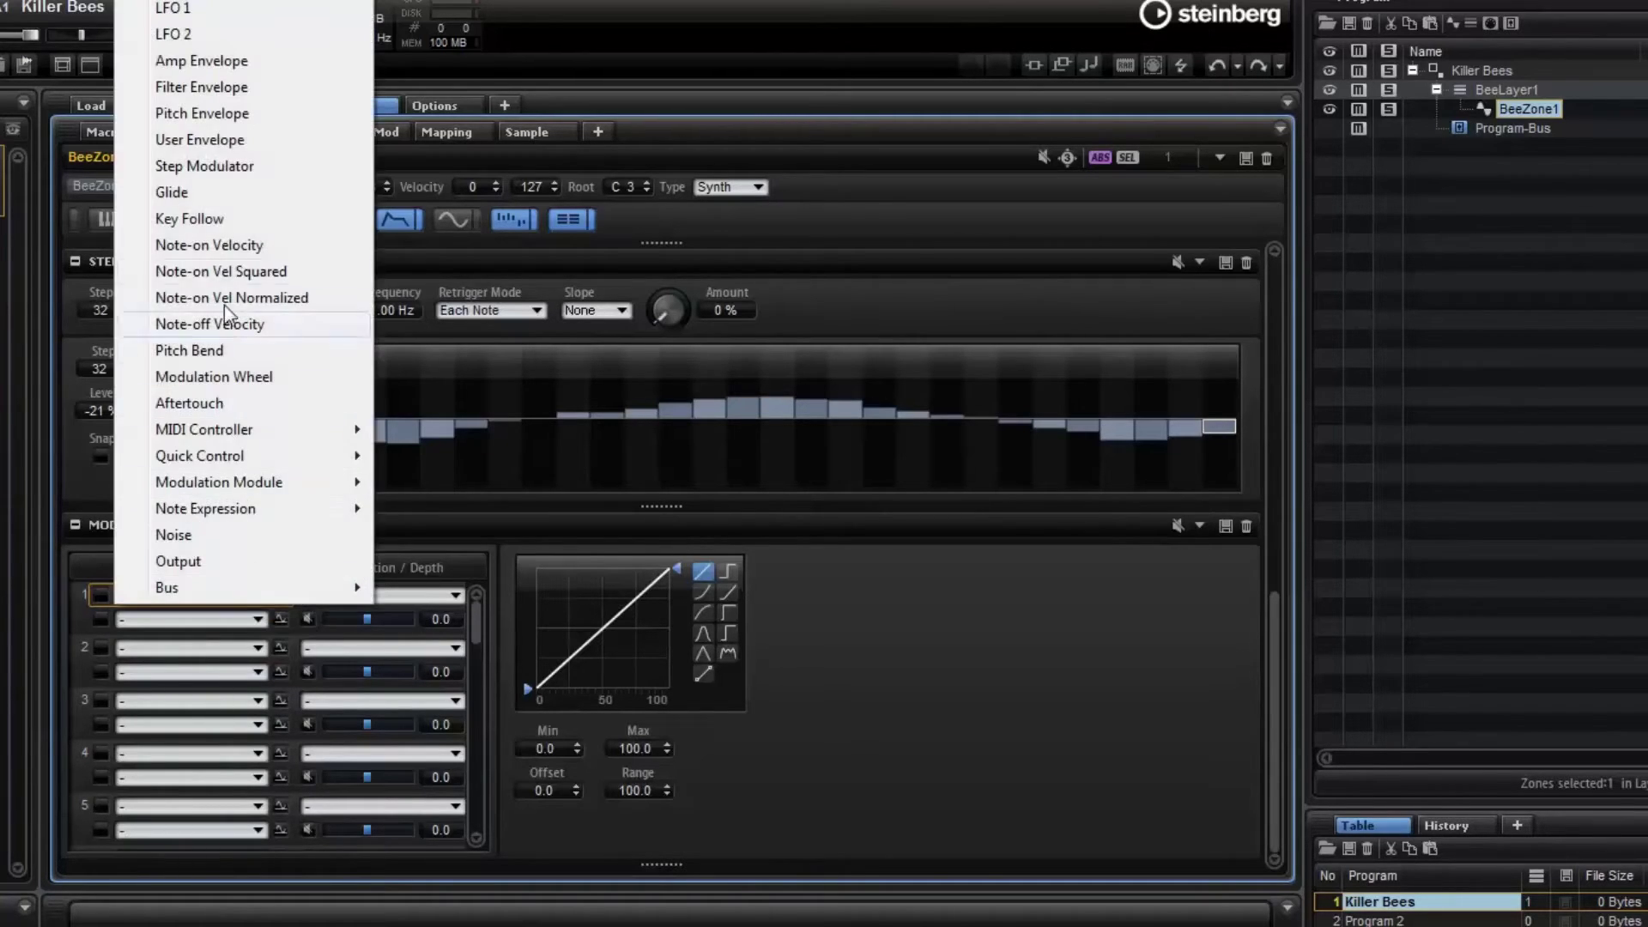
click(206, 166)
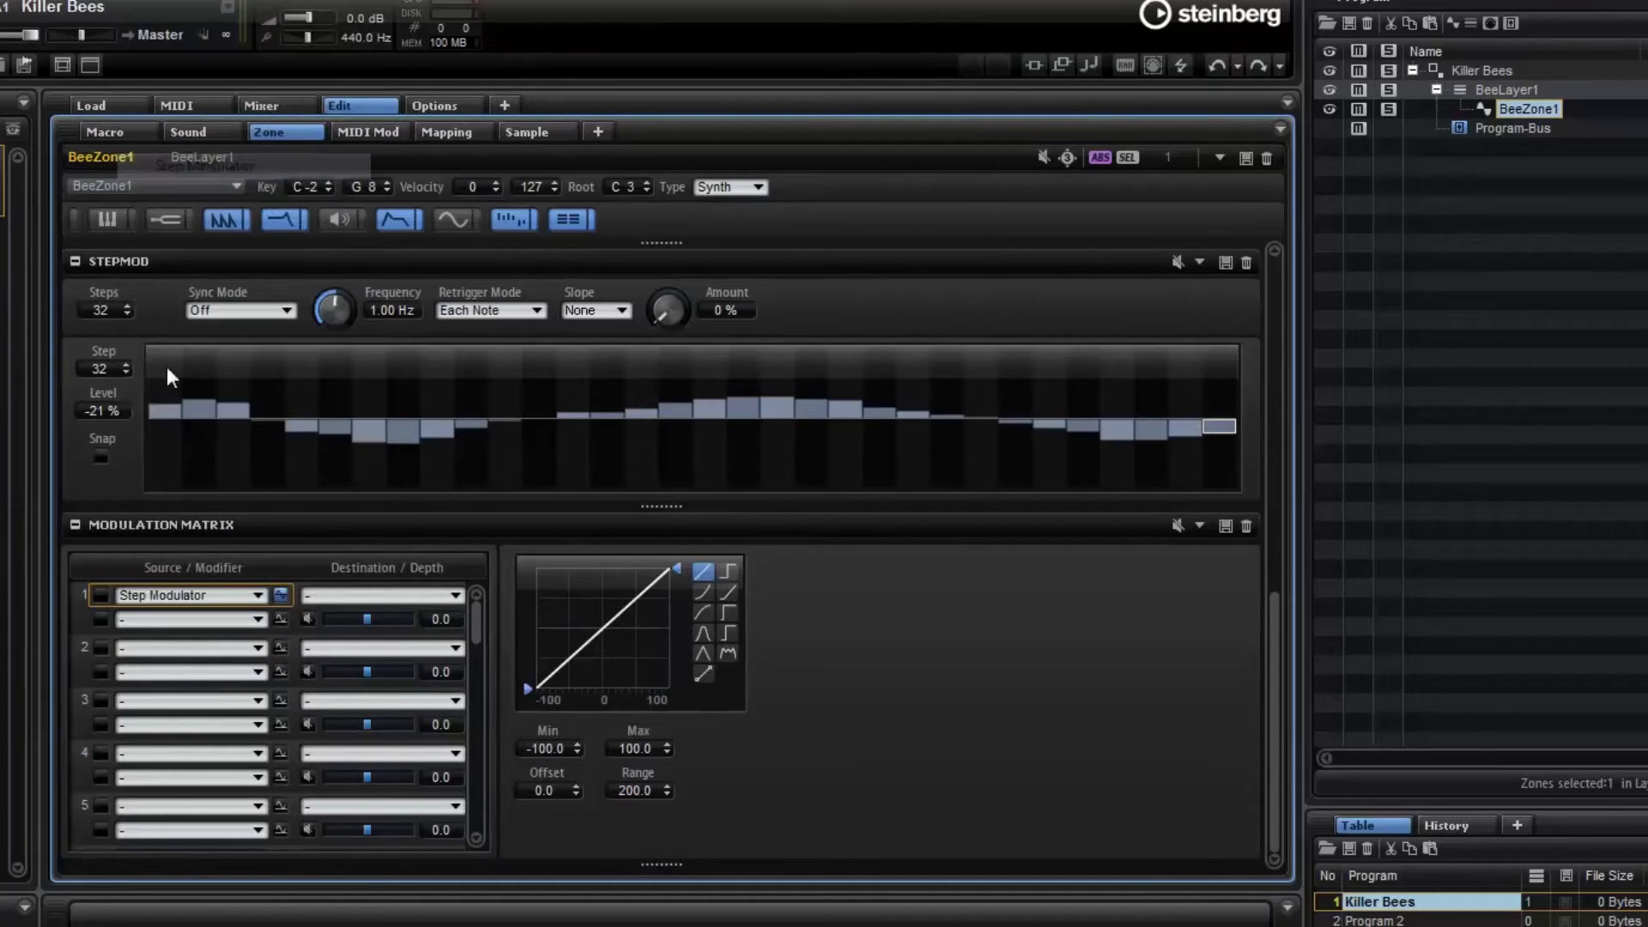
click(455, 594)
click(432, 653)
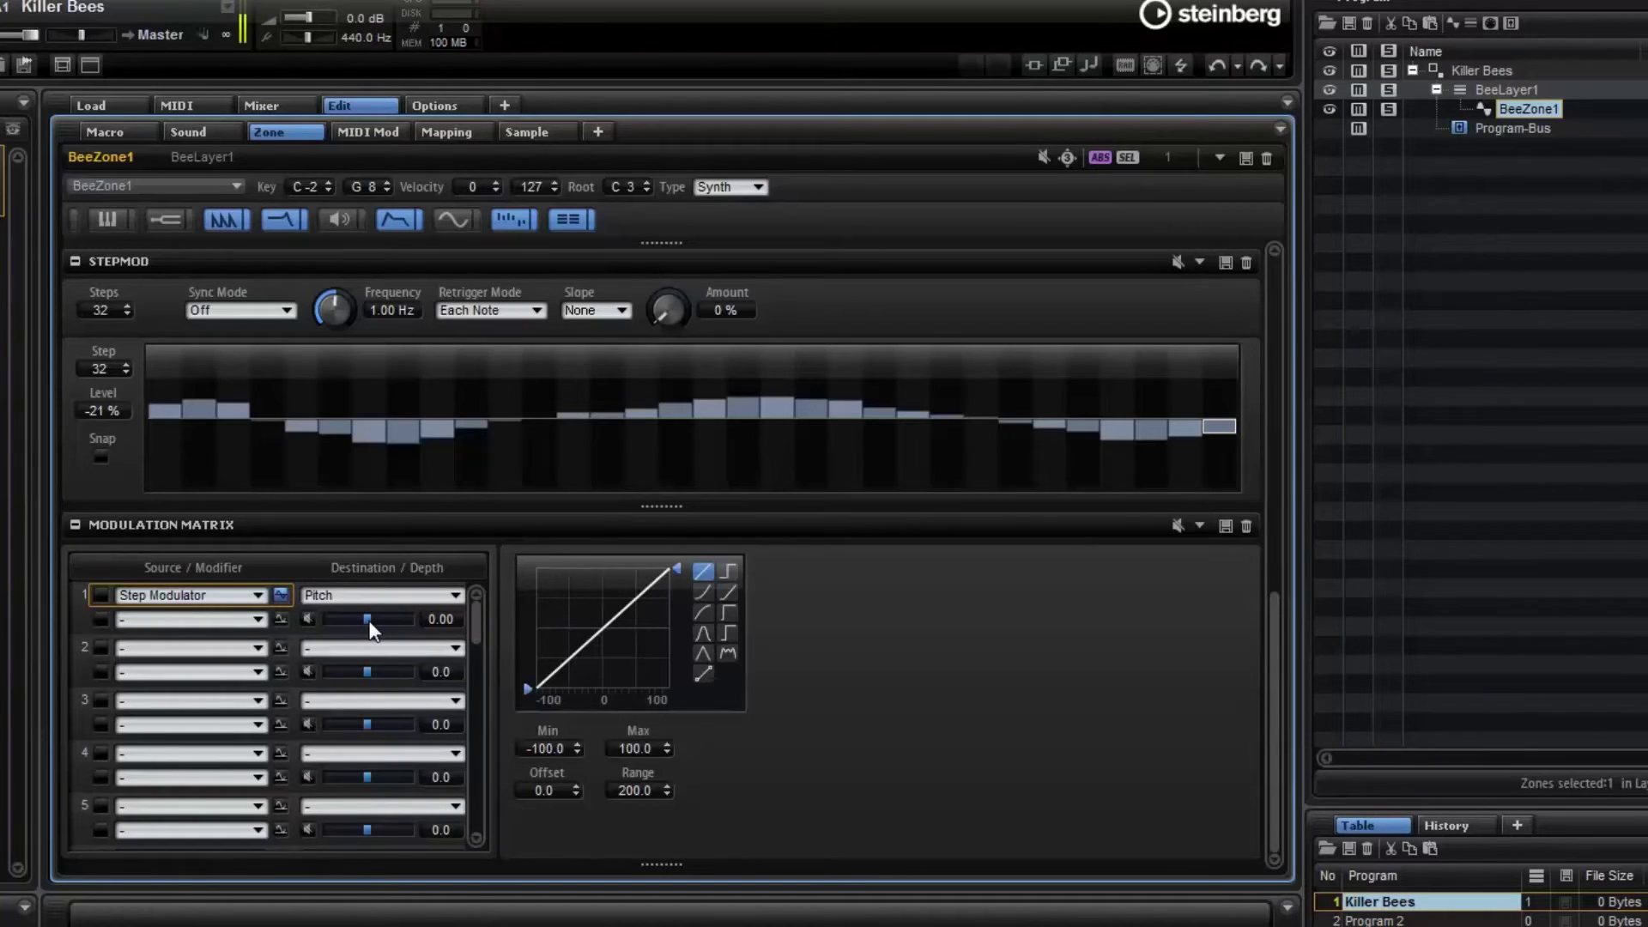
mouse_move(370, 622)
mouse_down()
mouse_move(405, 625)
mouse_move(328, 621)
mouse_move(394, 629)
mouse_up()
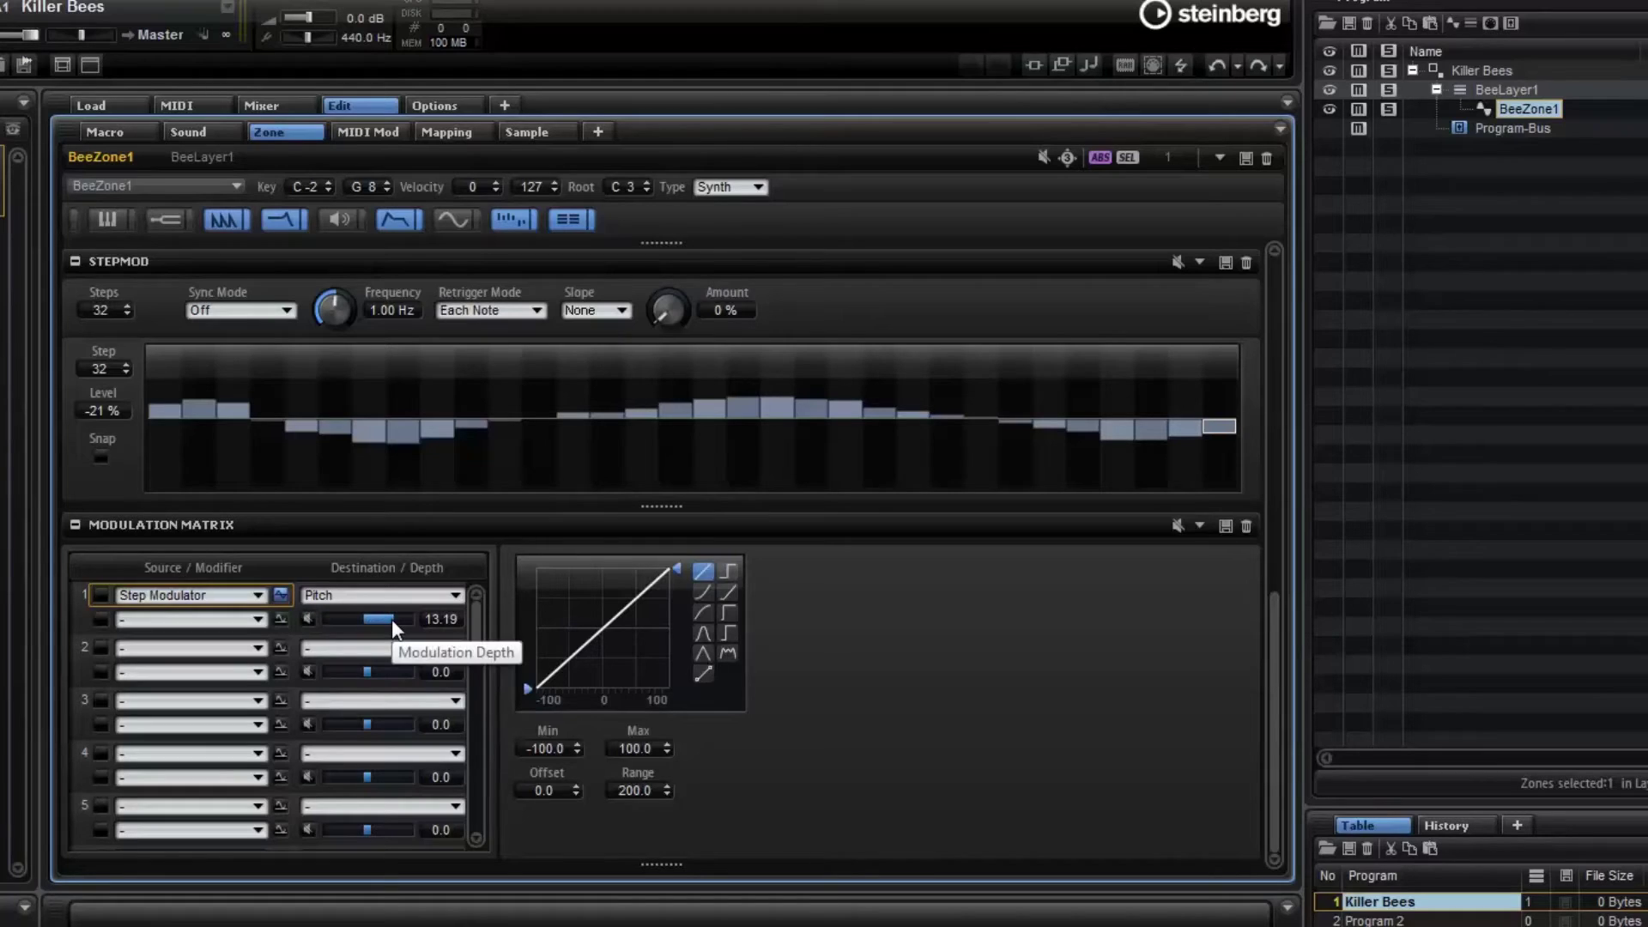
drag(391, 619, 383, 622)
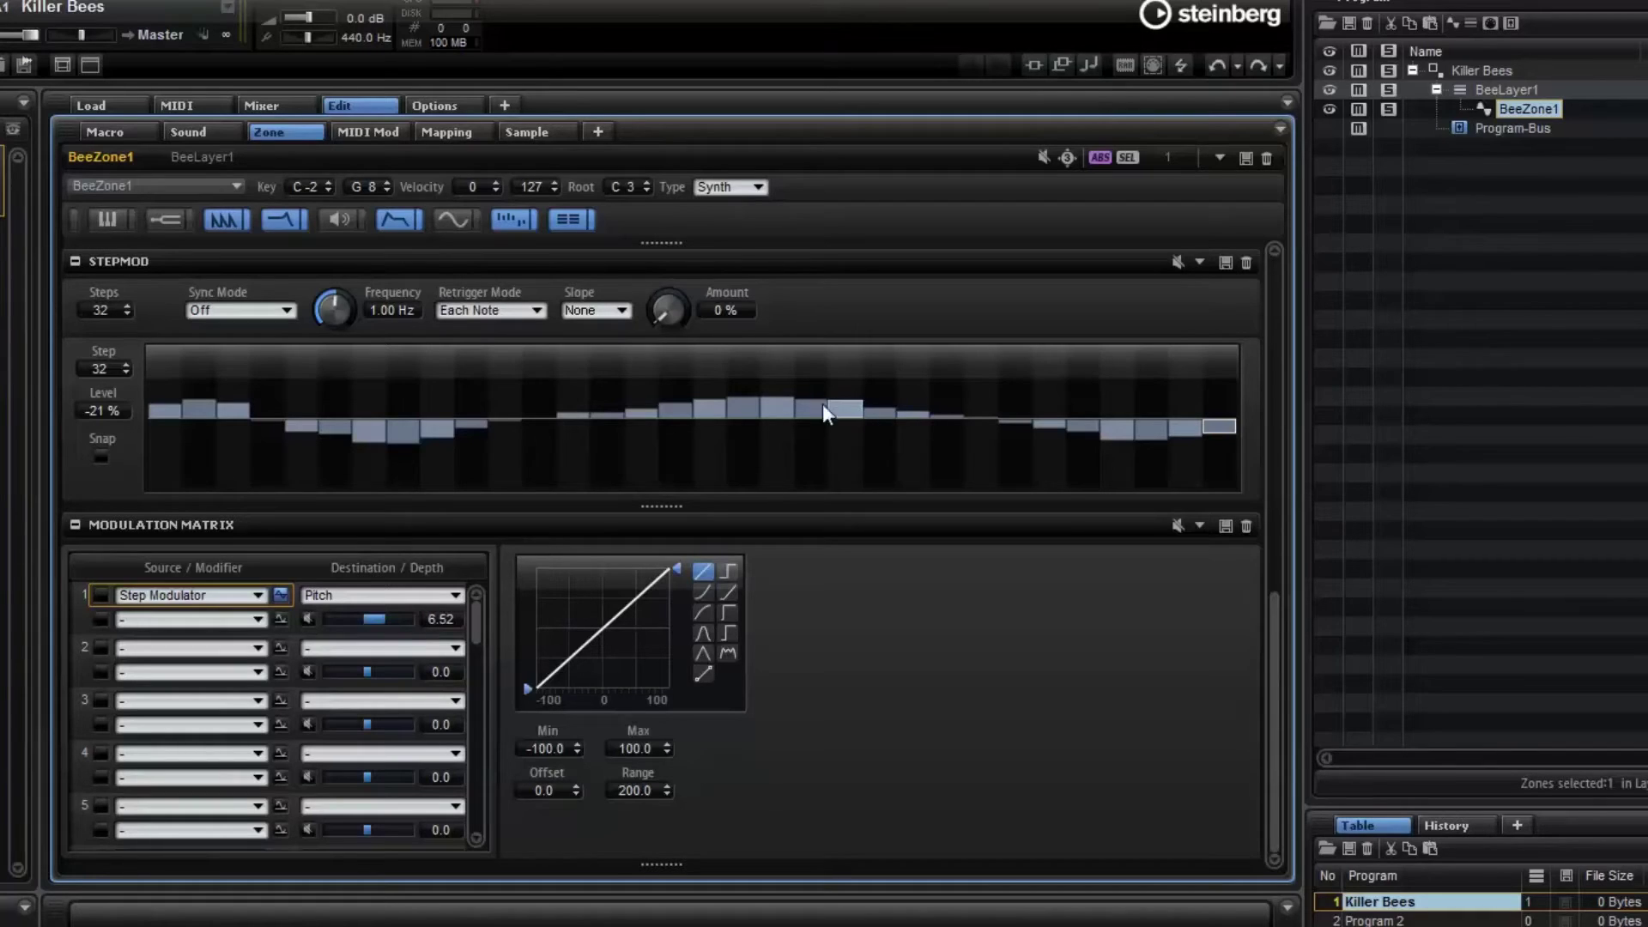
- Set the StepMod Slope to All with a 92% slope amount
click(600, 310)
click(631, 417)
drag(664, 312, 666, 95)
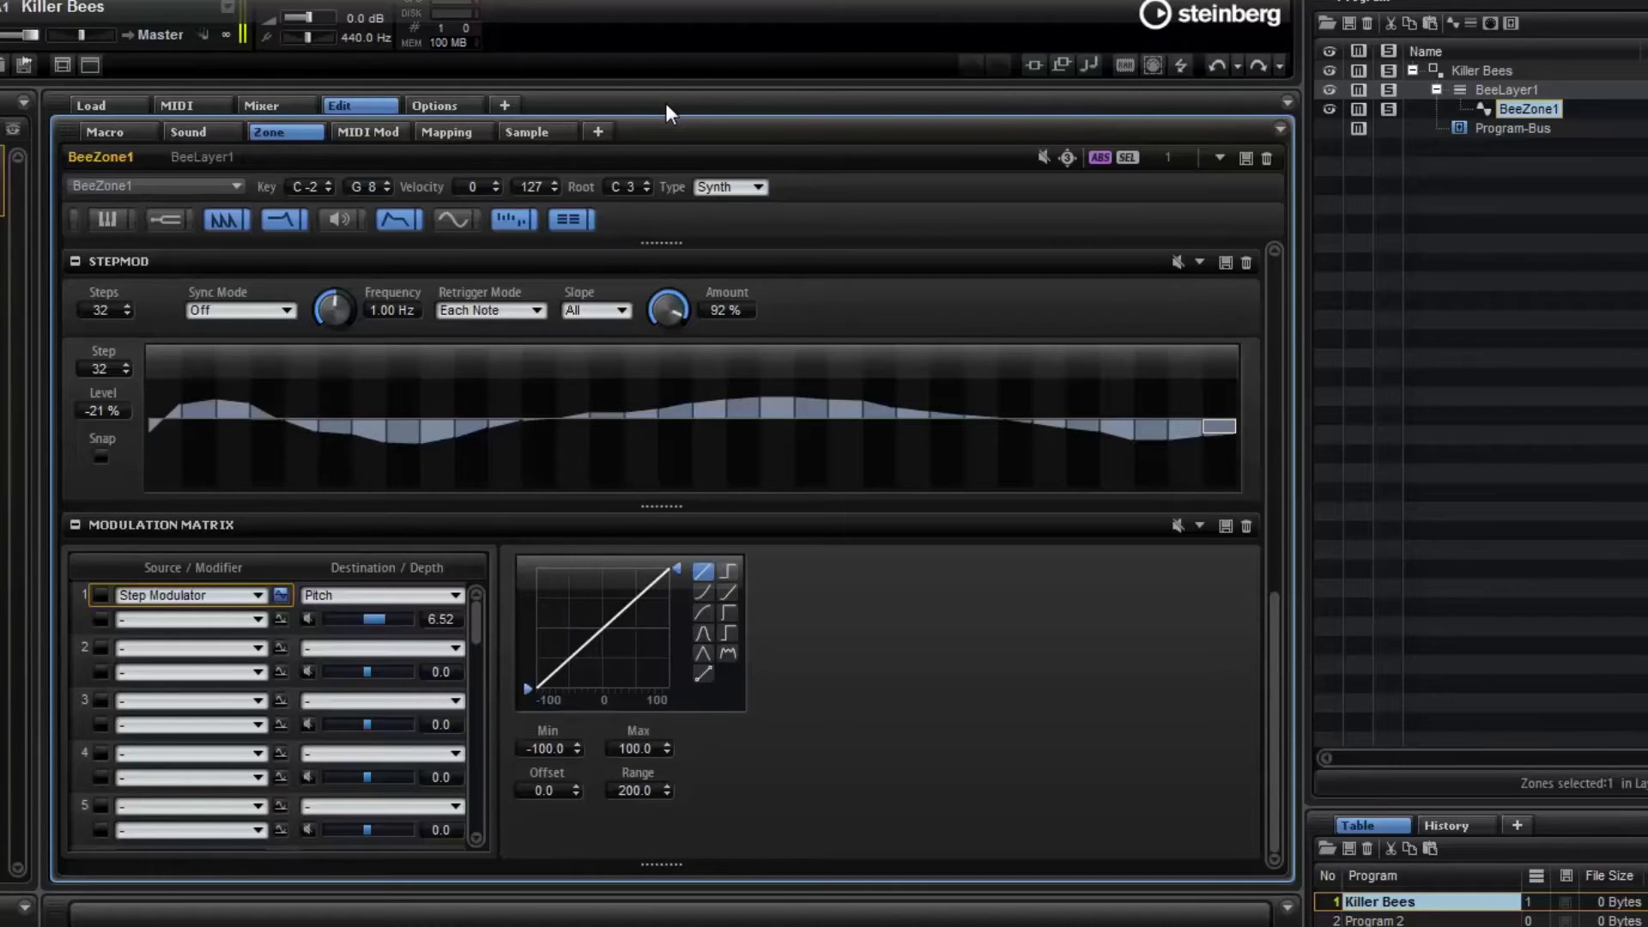
click(250, 649)
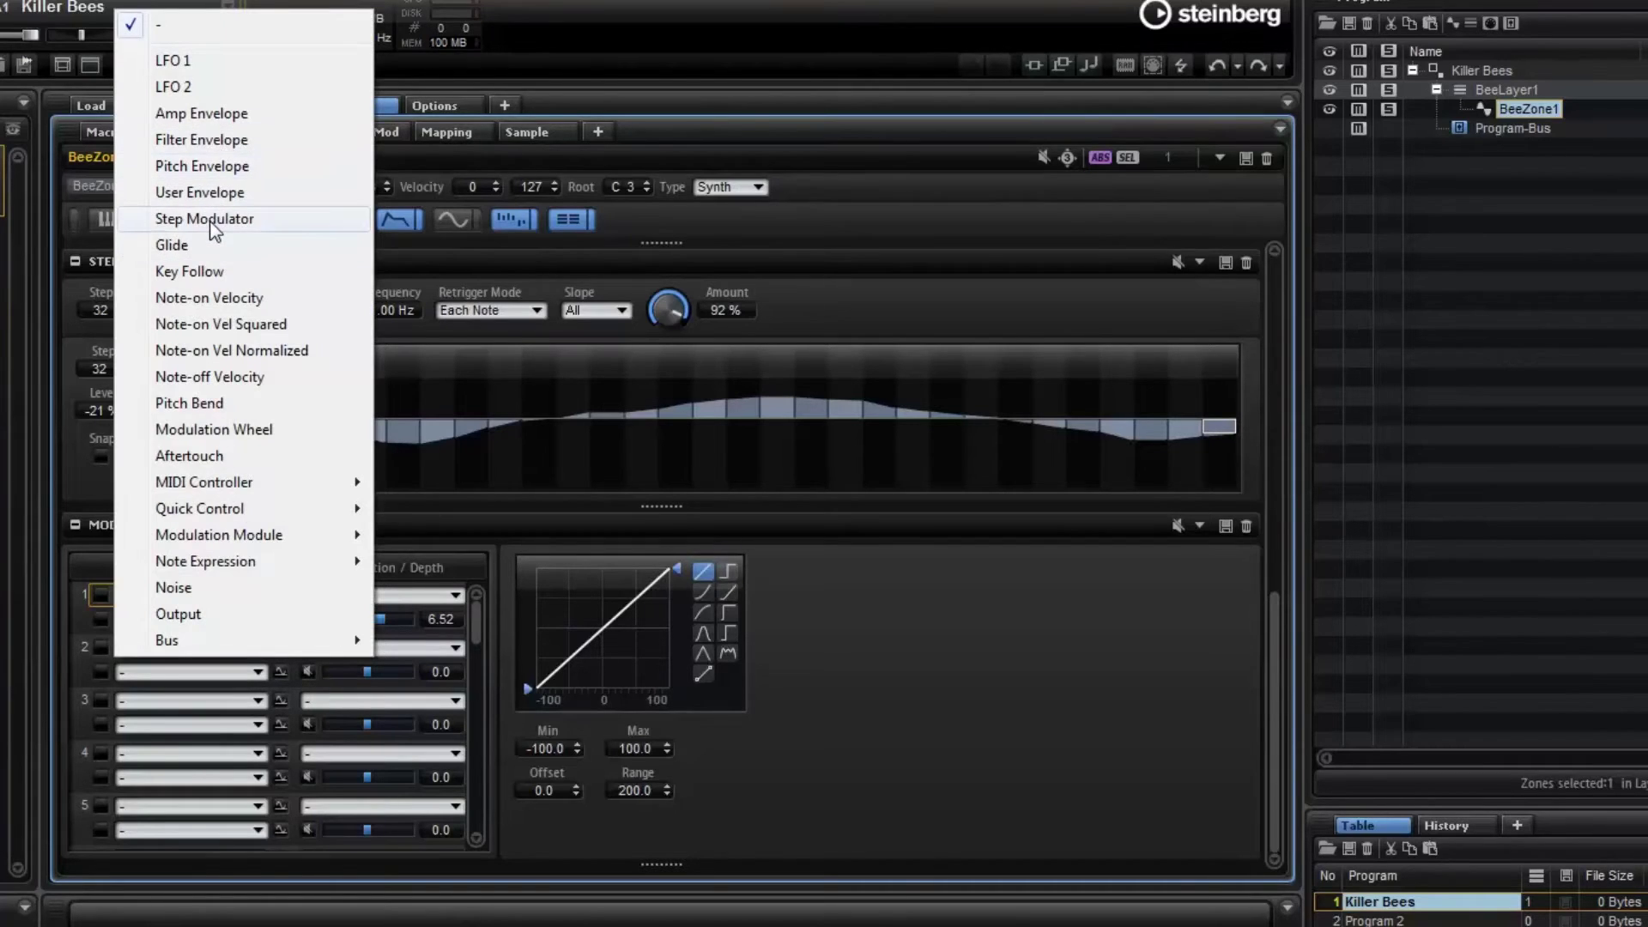
- In matrix row 2, send Step Modulator to Volume 1 at depth 100.0
click(212, 221)
click(457, 645)
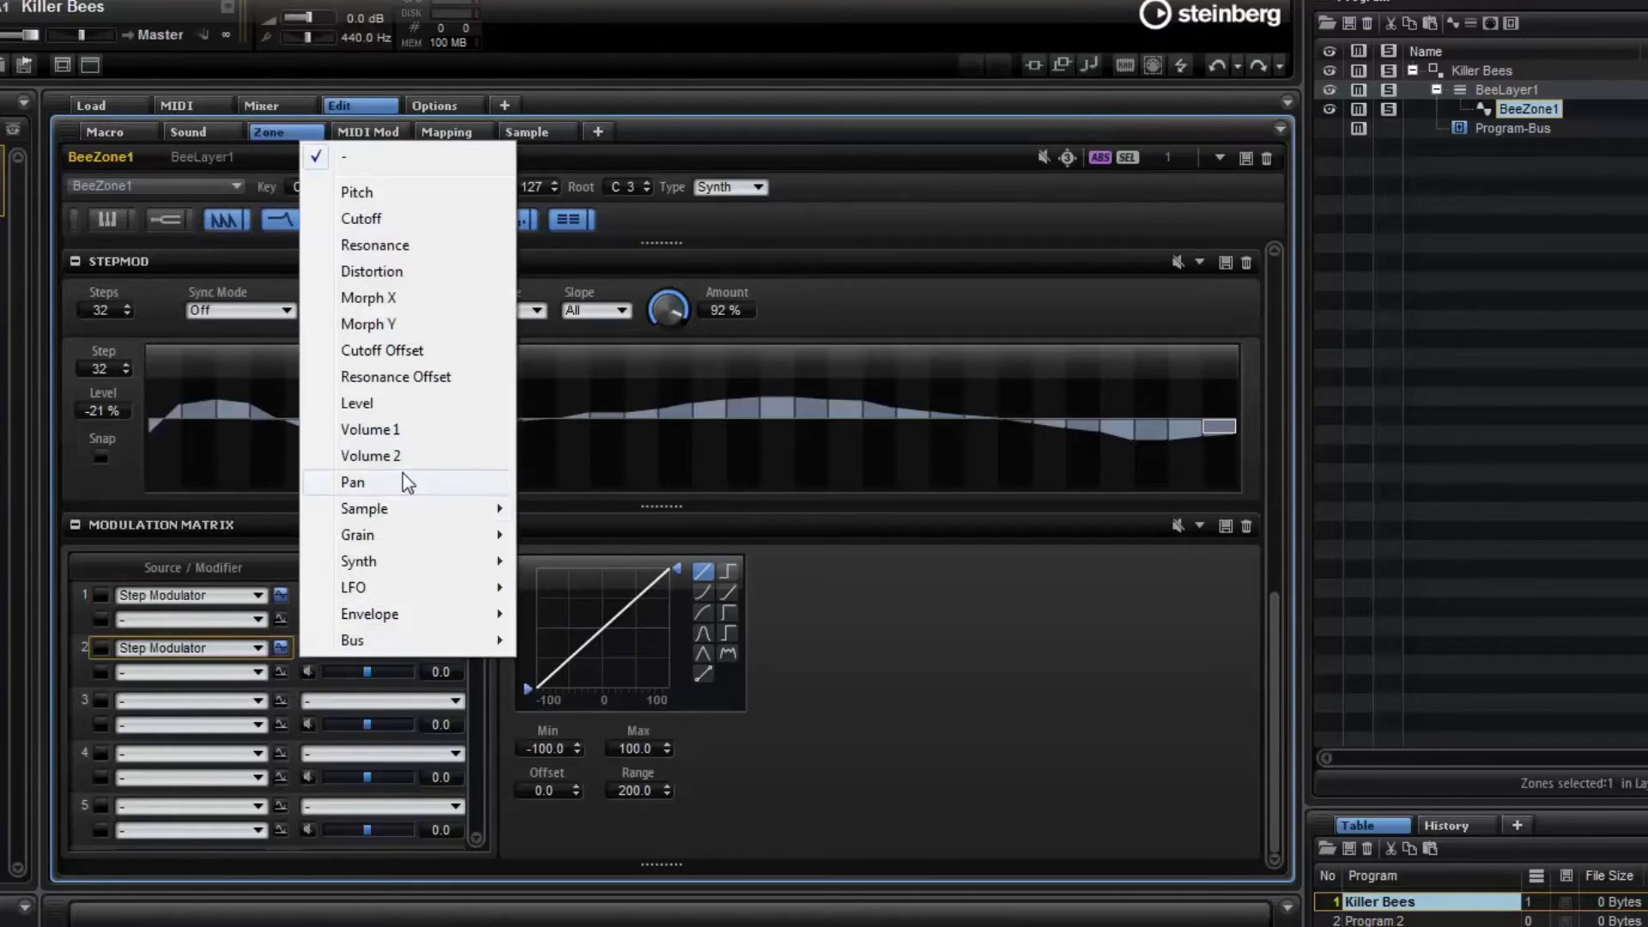
click(400, 427)
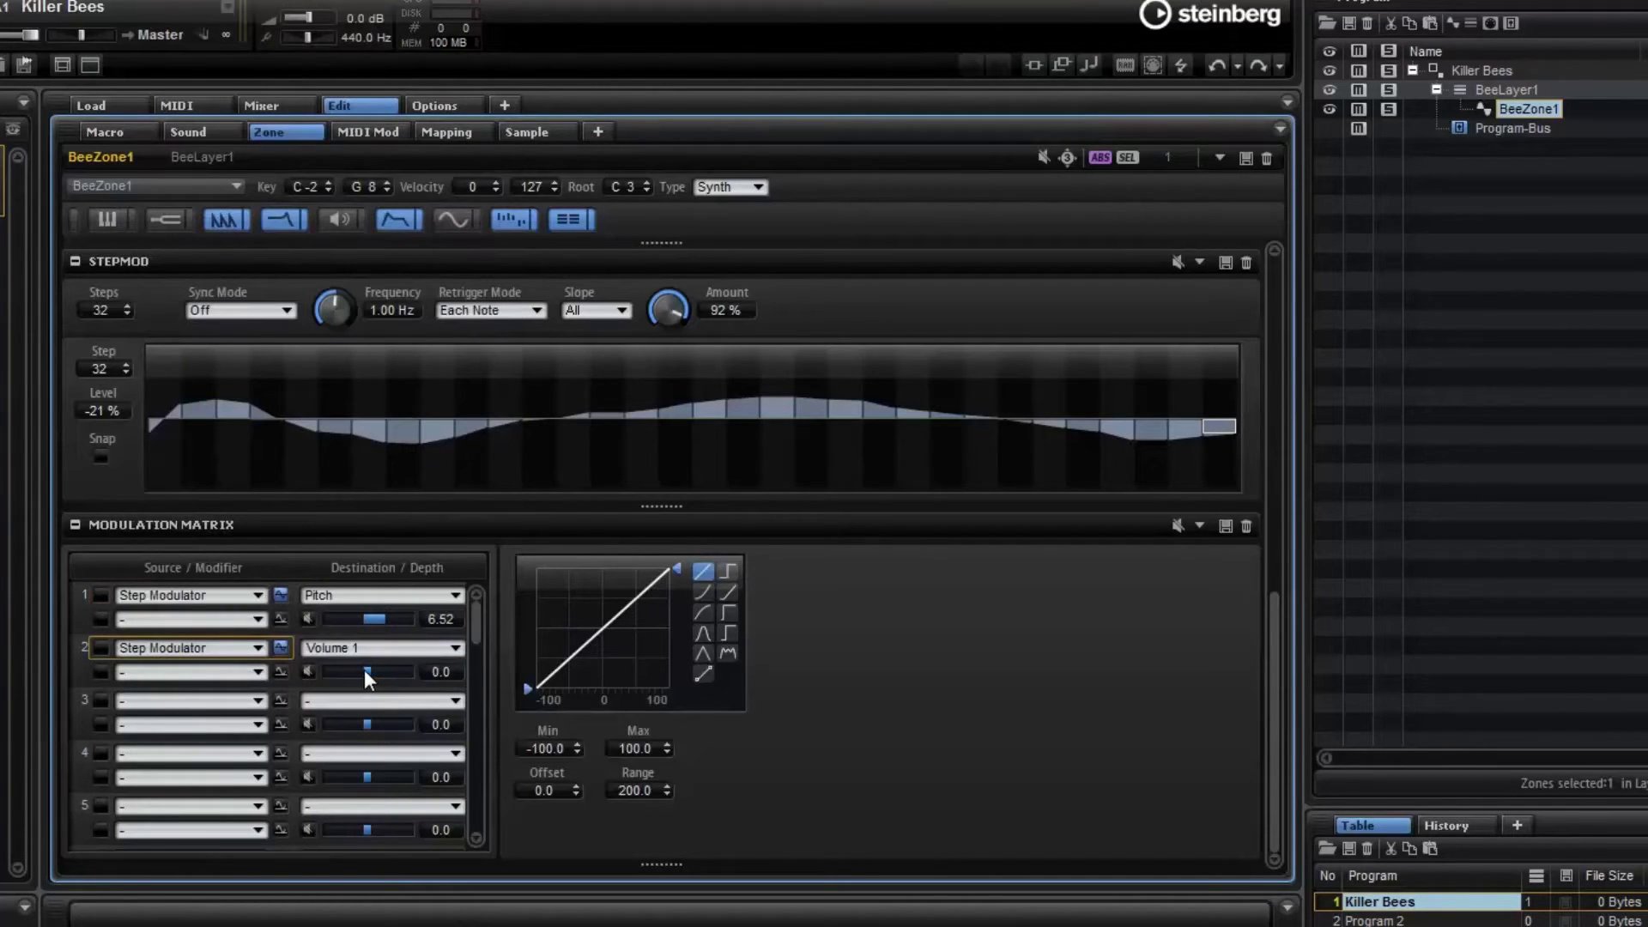
drag(364, 670, 282, 673)
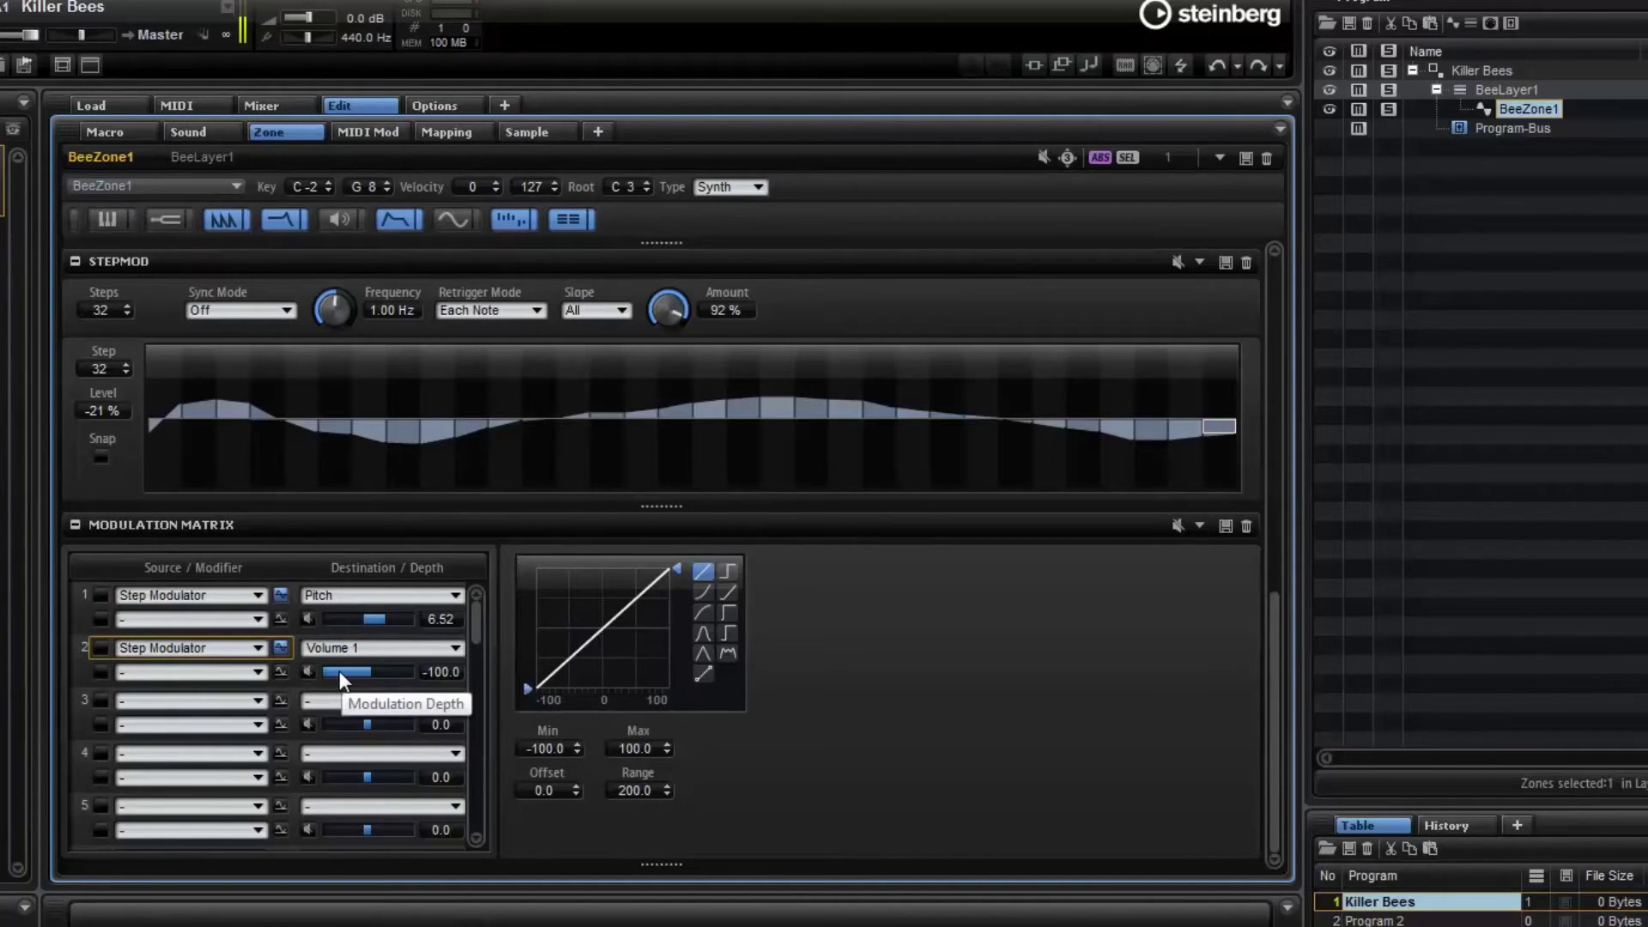
drag(331, 672, 440, 677)
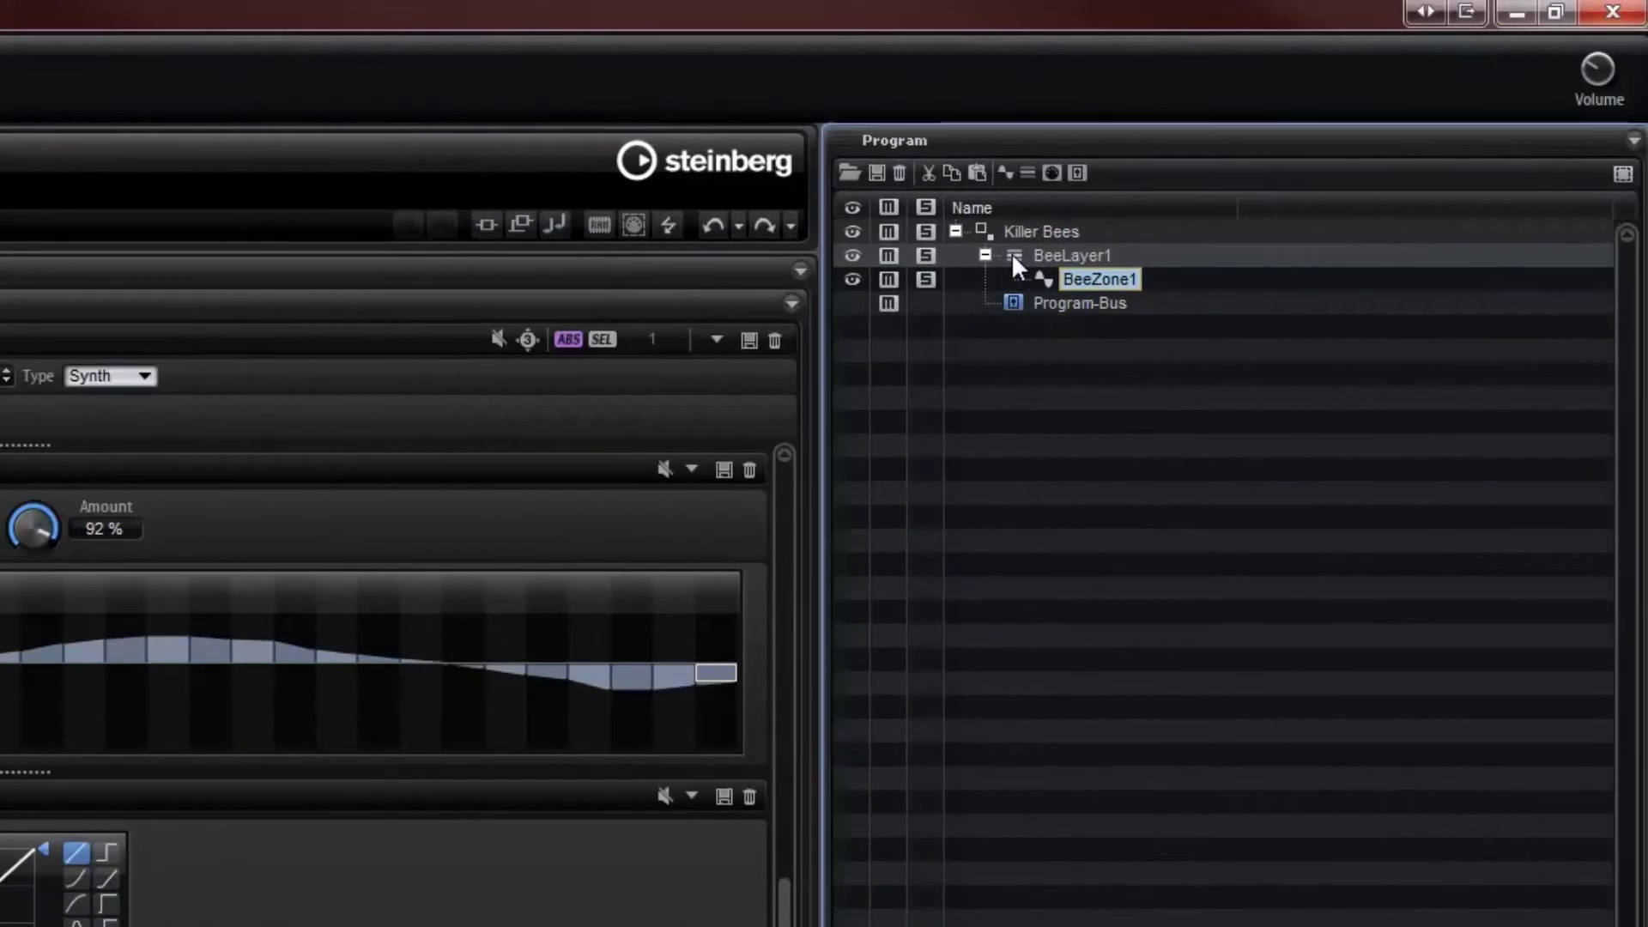
- Copy BeeLayer1, paste it into Killer Bees, and name the copy BeeLayer2
click(1013, 256)
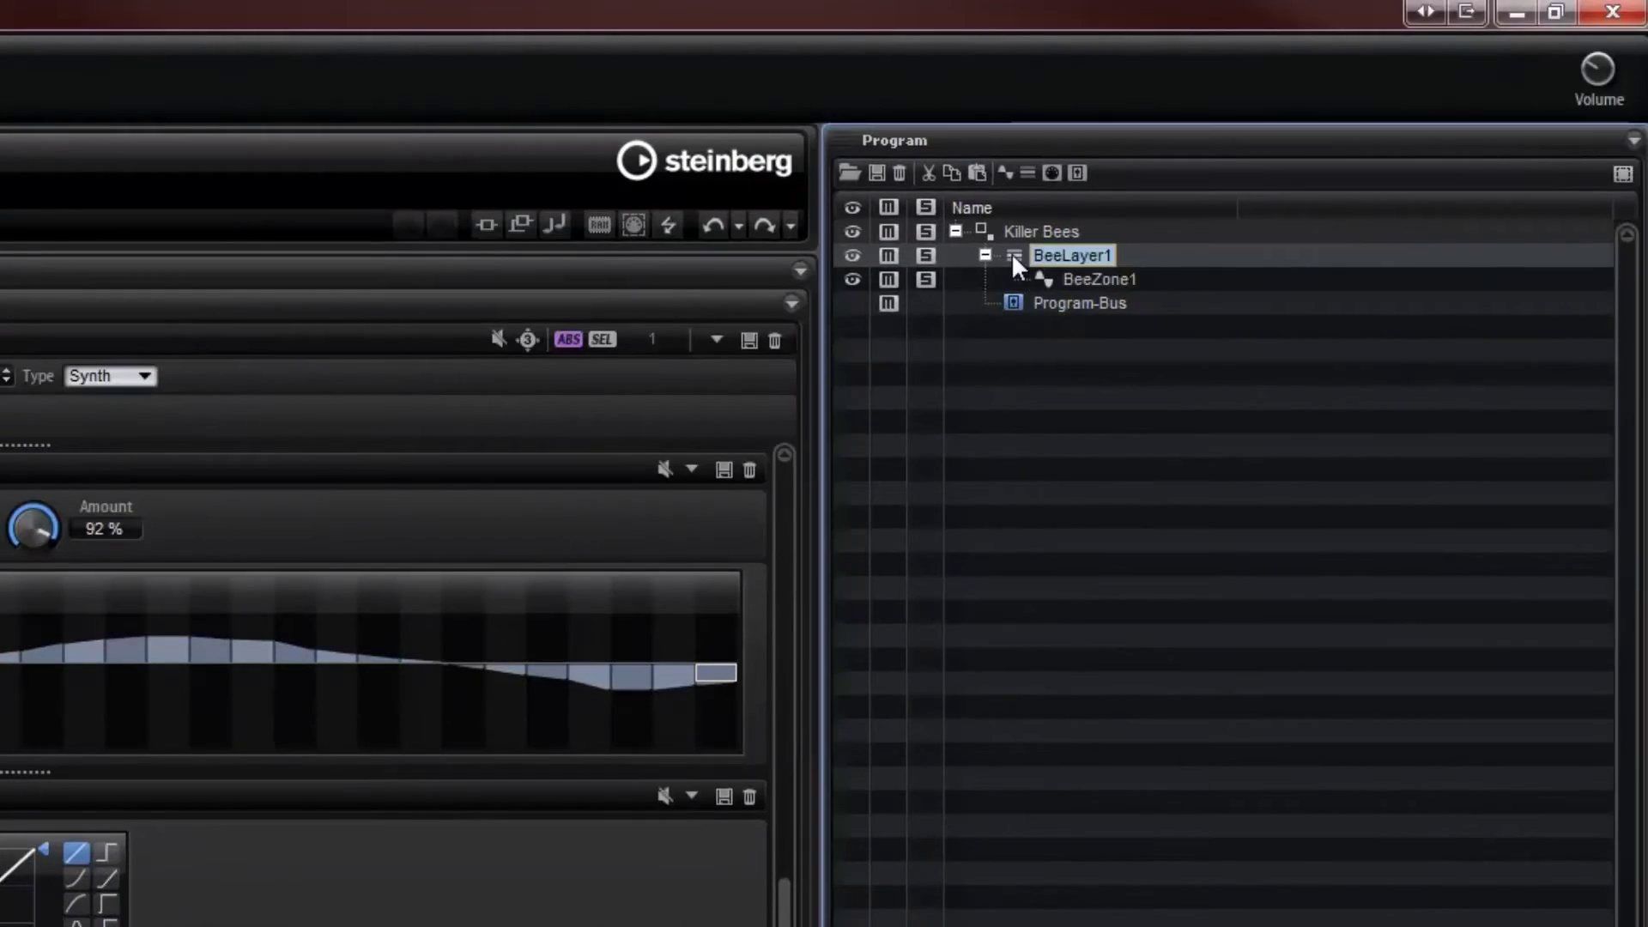
right_click(1013, 256)
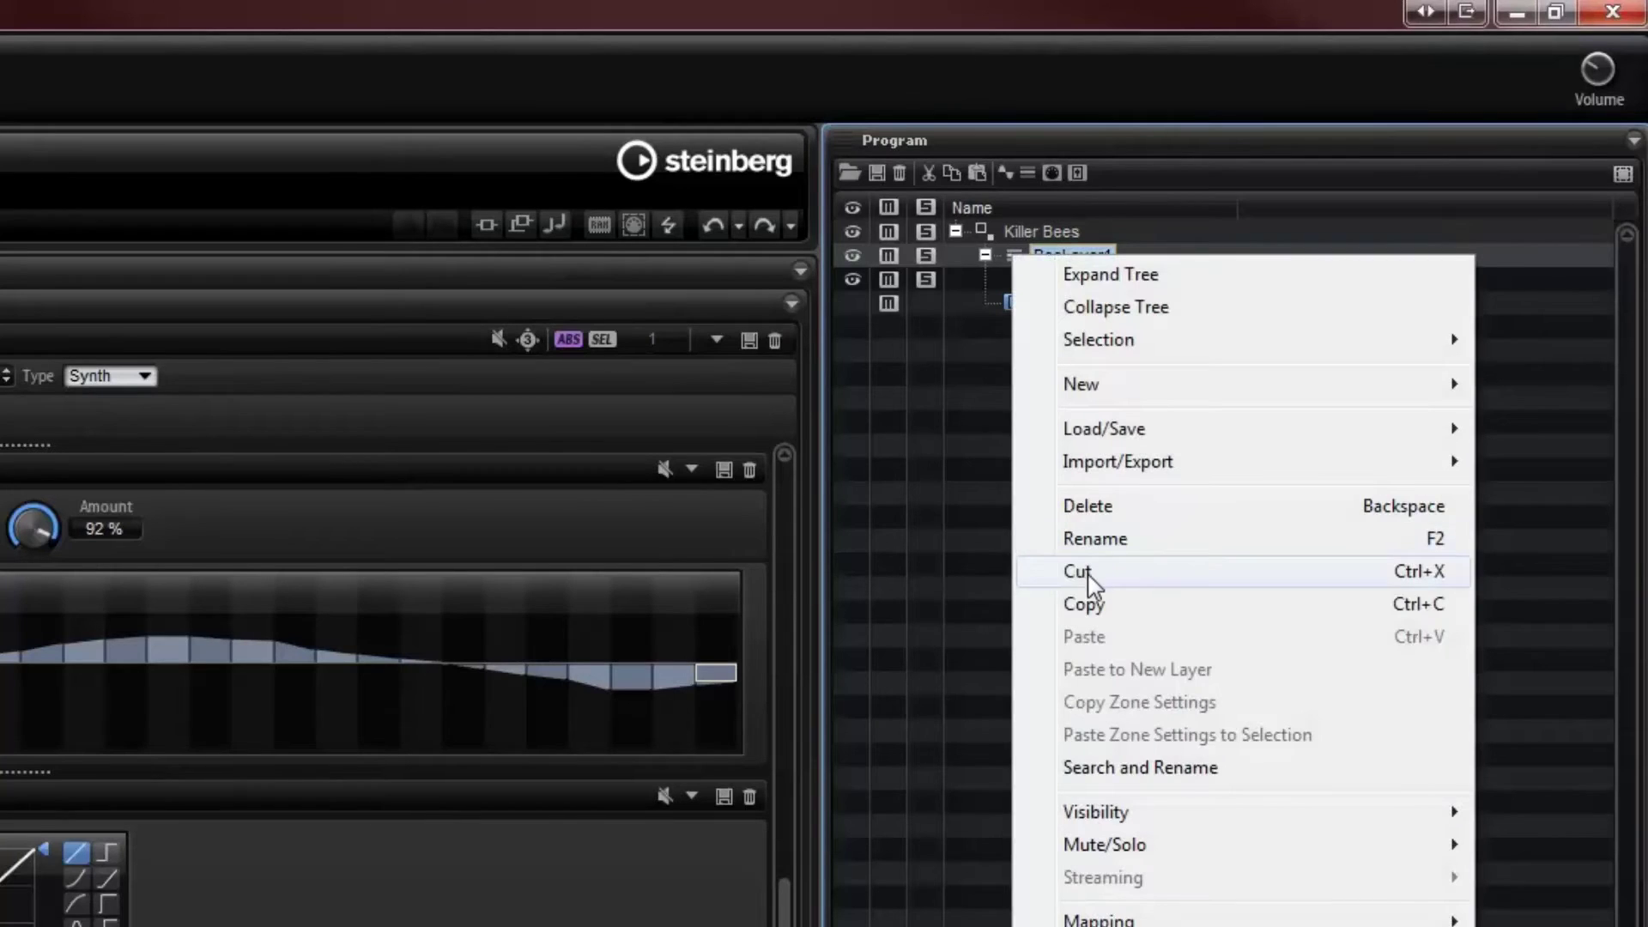
click(1083, 603)
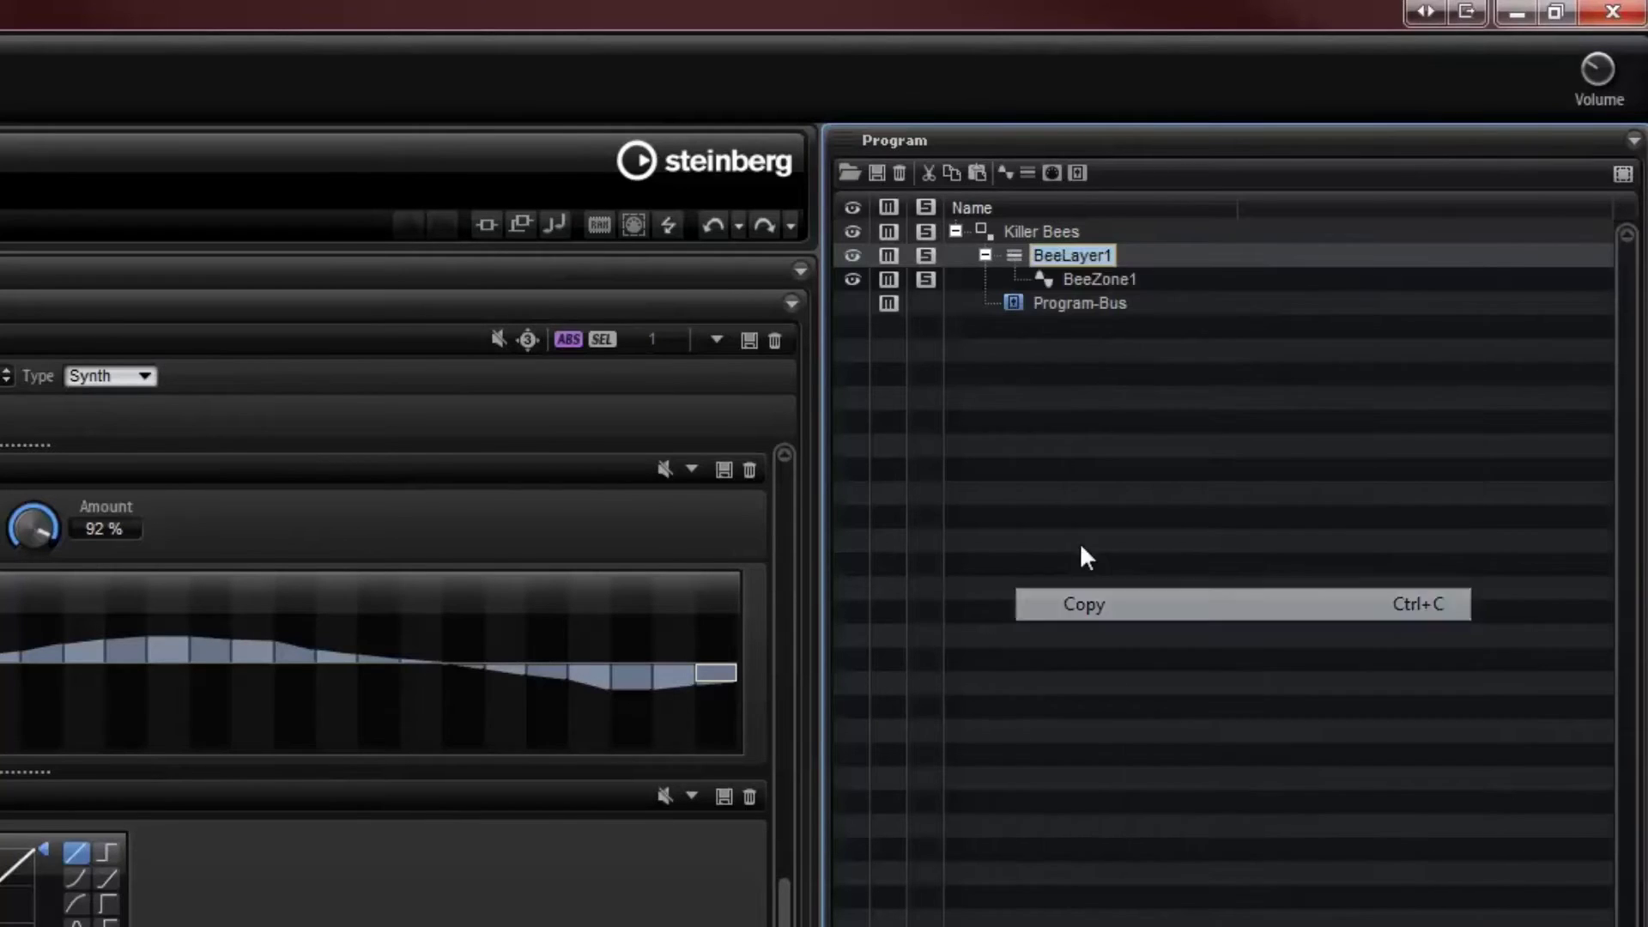
right_click(1010, 234)
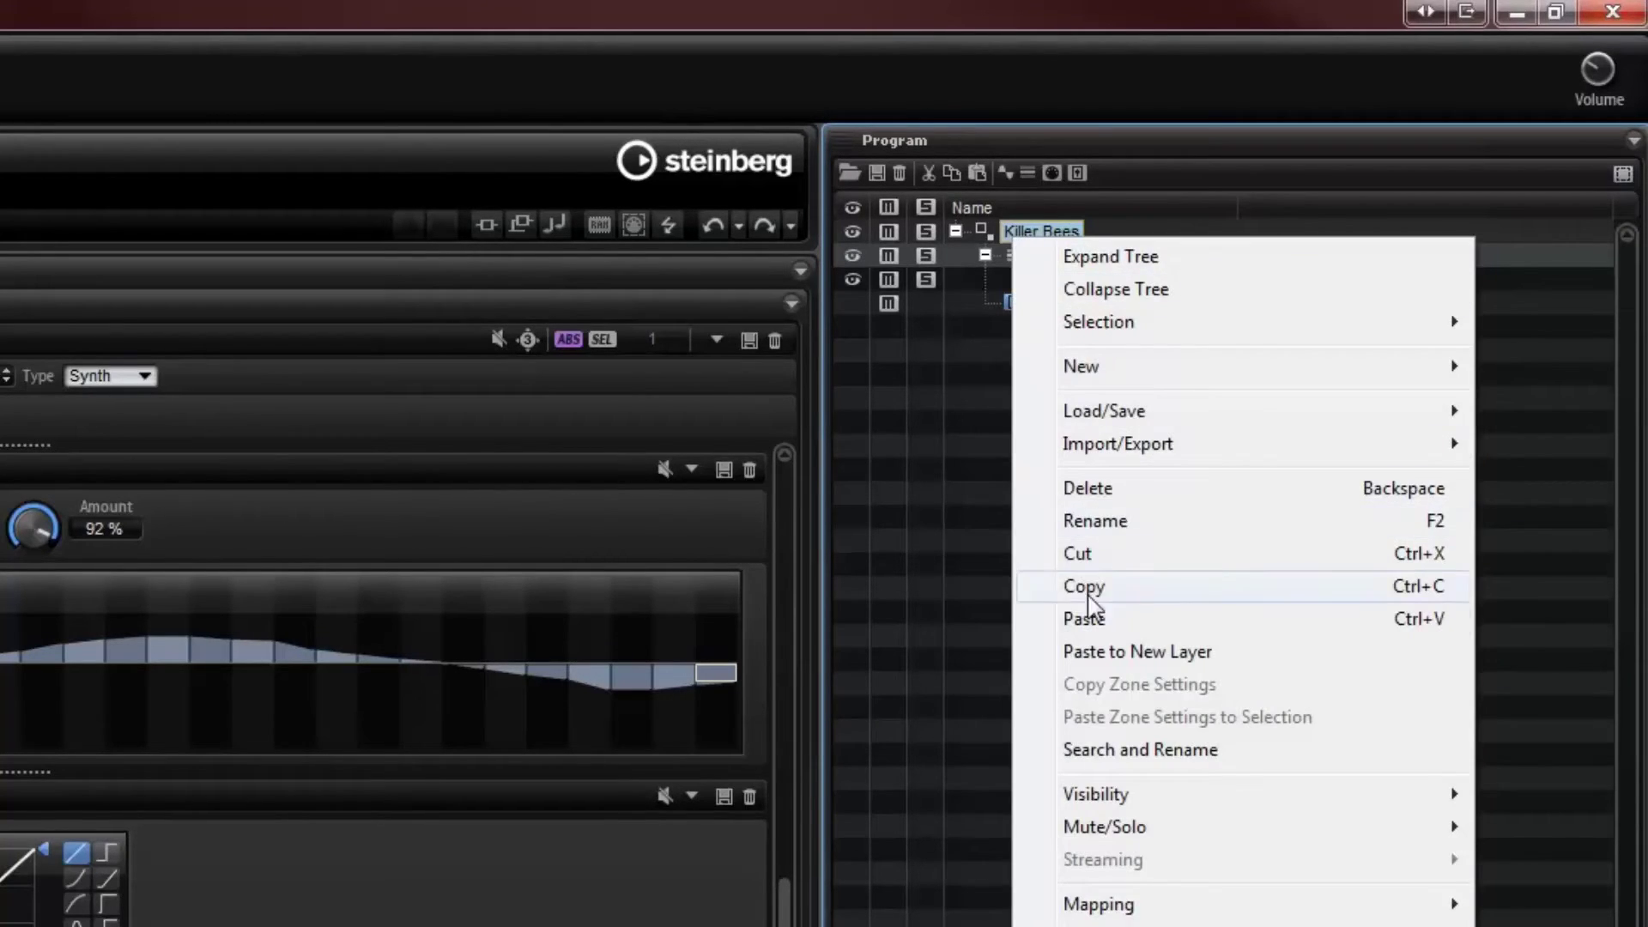
click(1084, 618)
click(1090, 305)
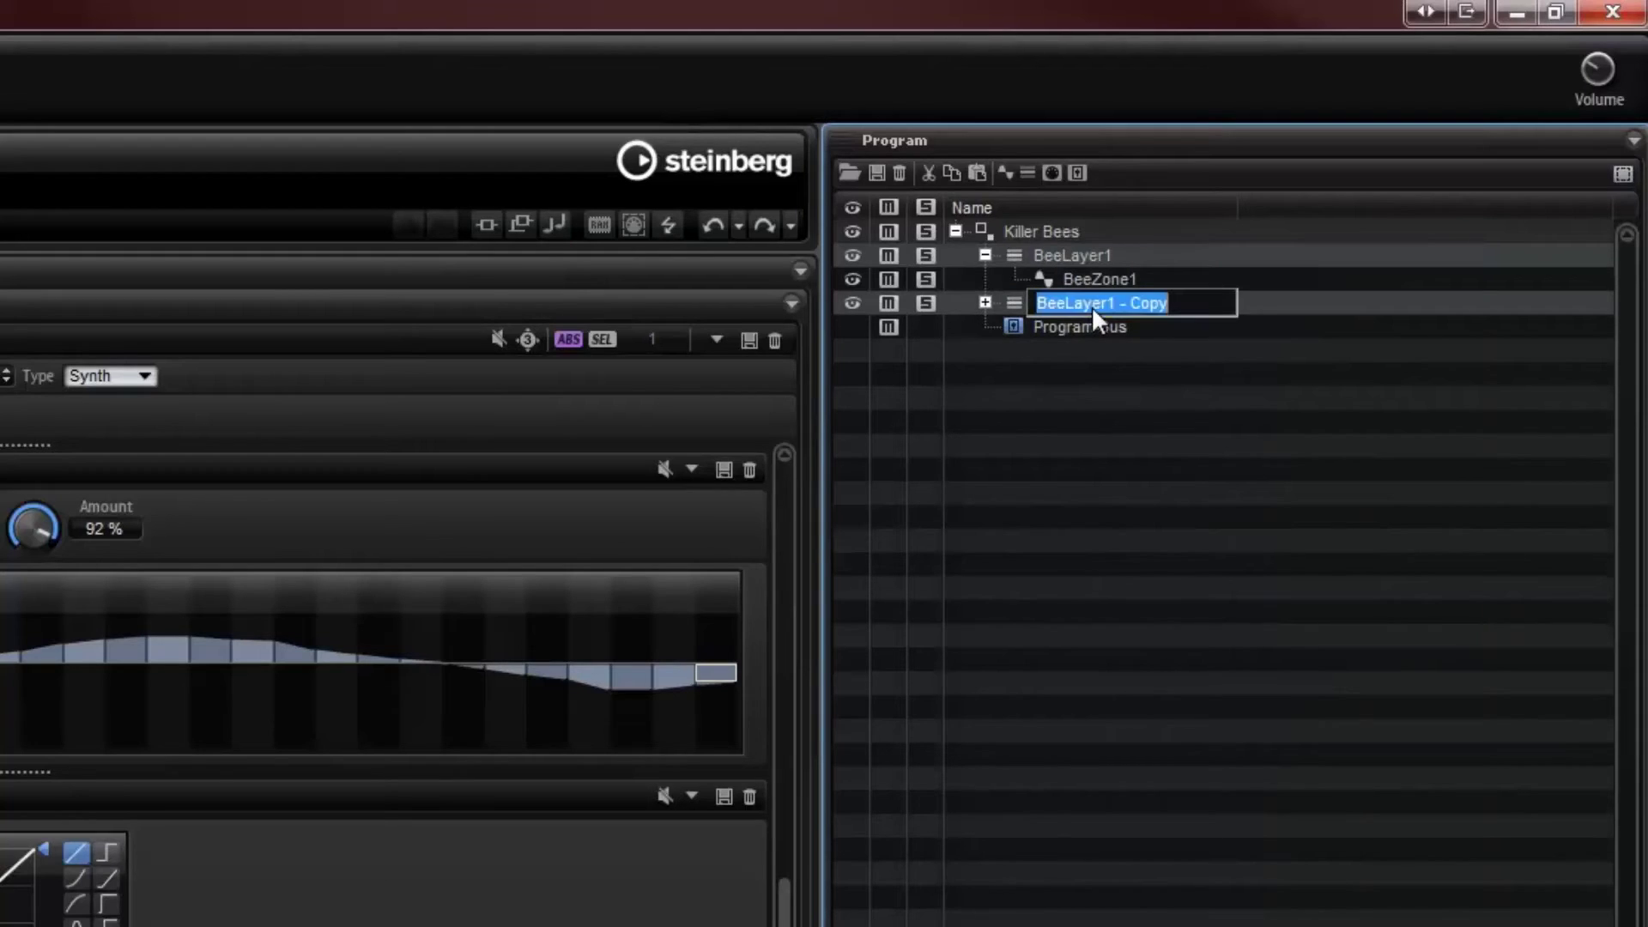
drag(1107, 301, 1315, 312)
text(2)
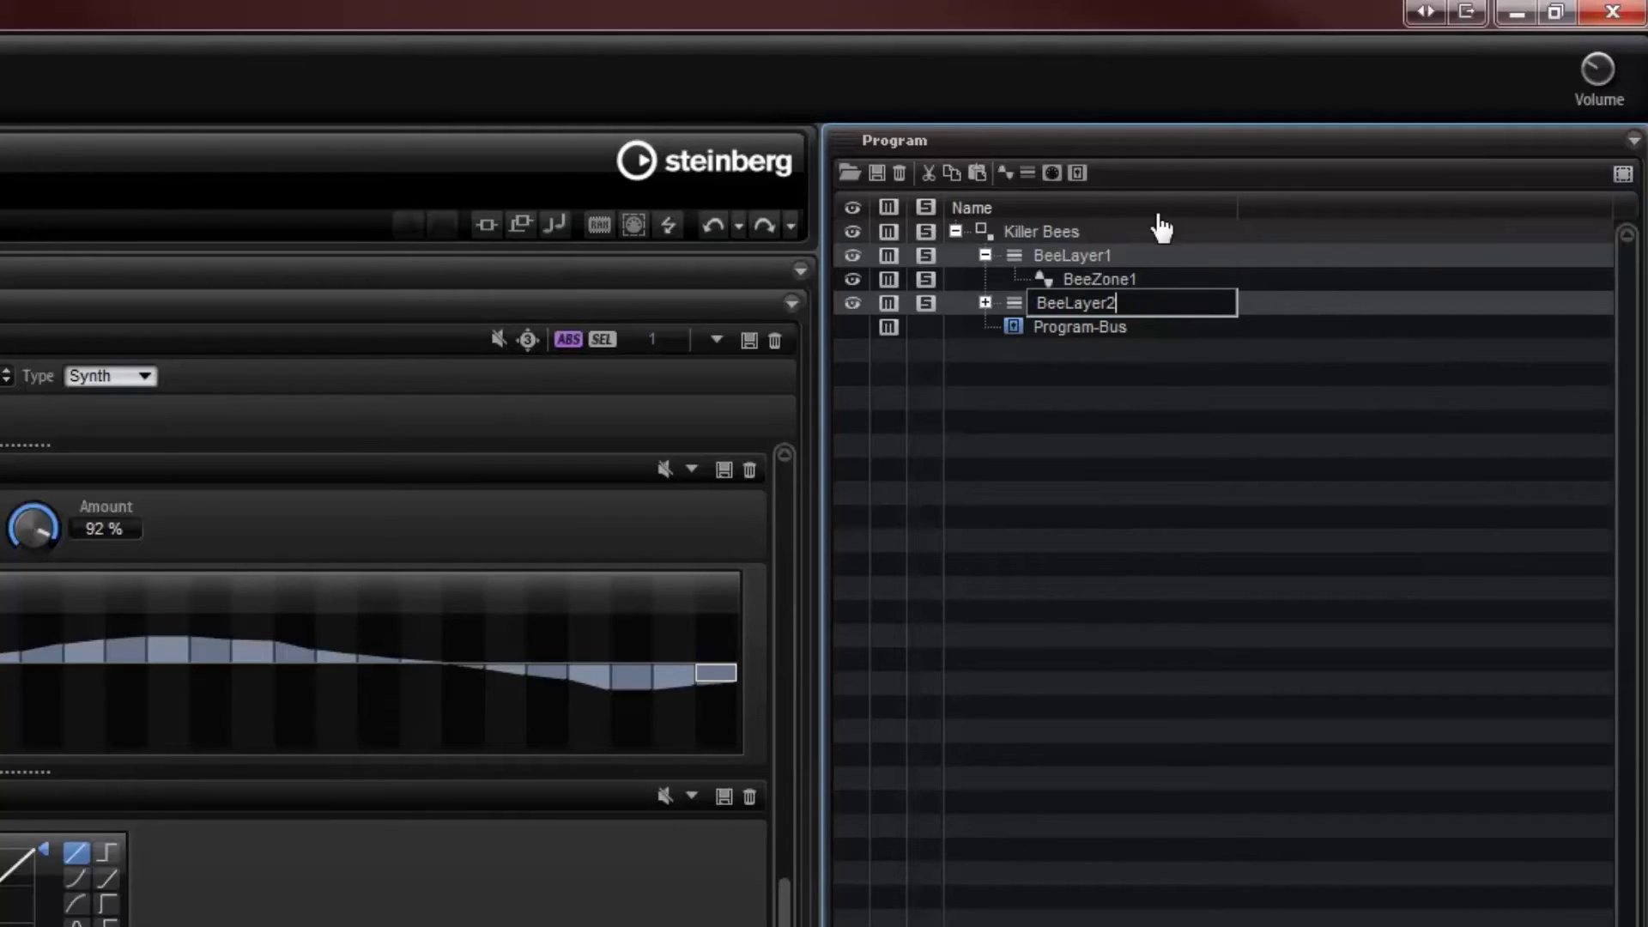
click(1007, 305)
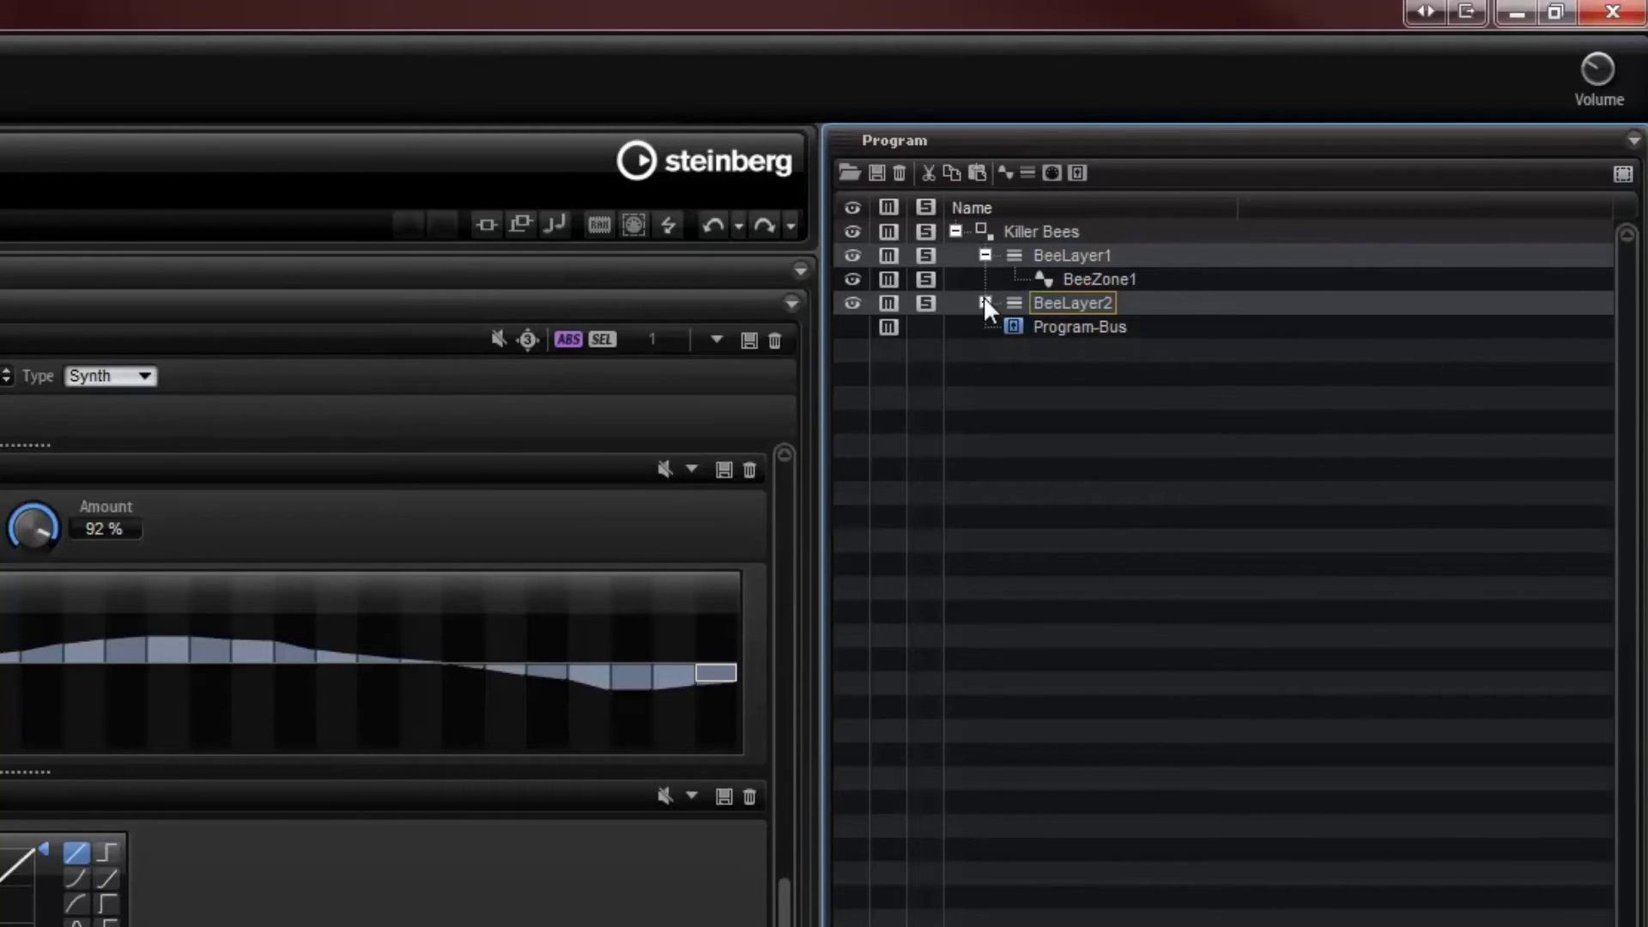
- Rename the zone inside BeeLayer2 to BeeZone2
click(983, 304)
click(1110, 328)
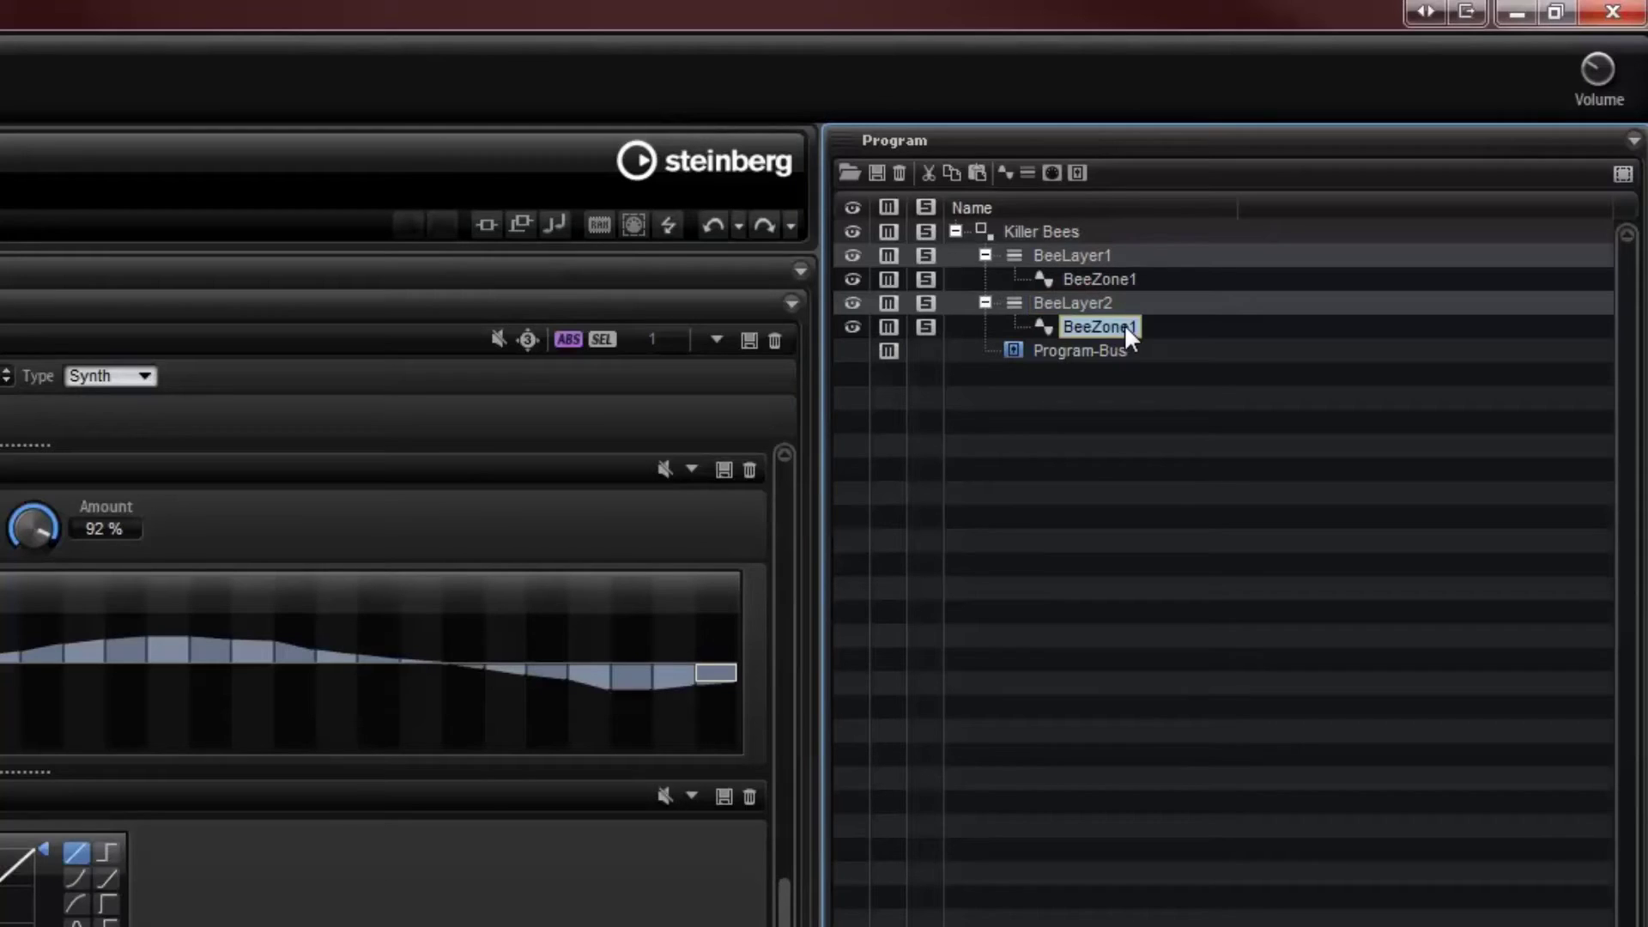
double_click(1124, 324)
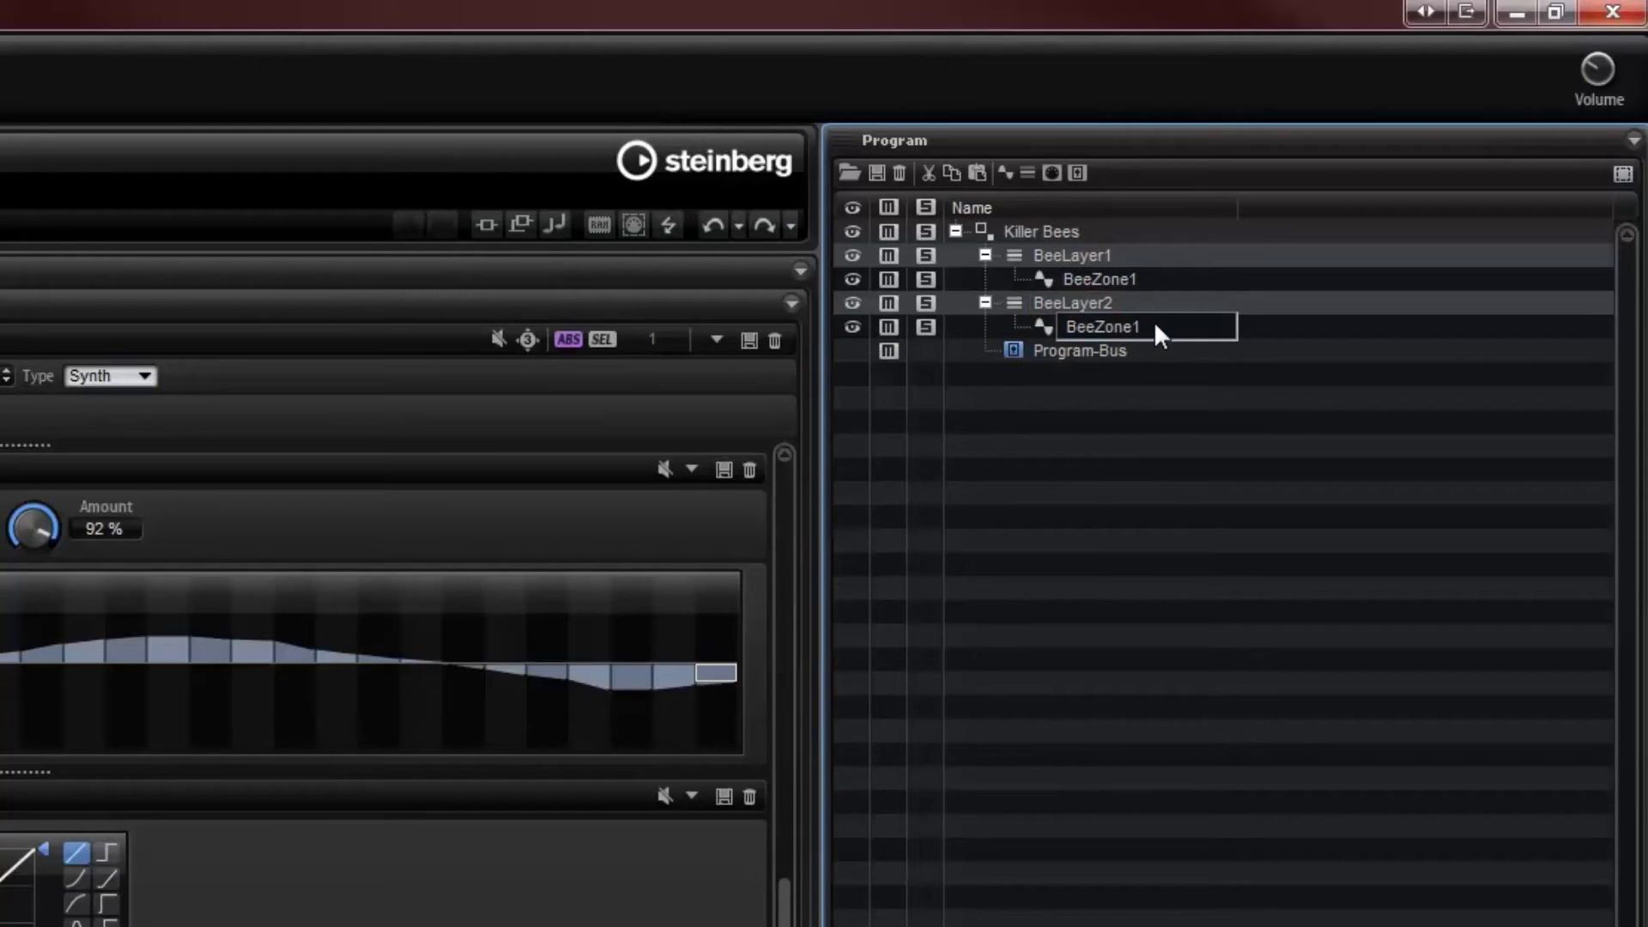
key(BackSpace)
text(2)
key(Return)
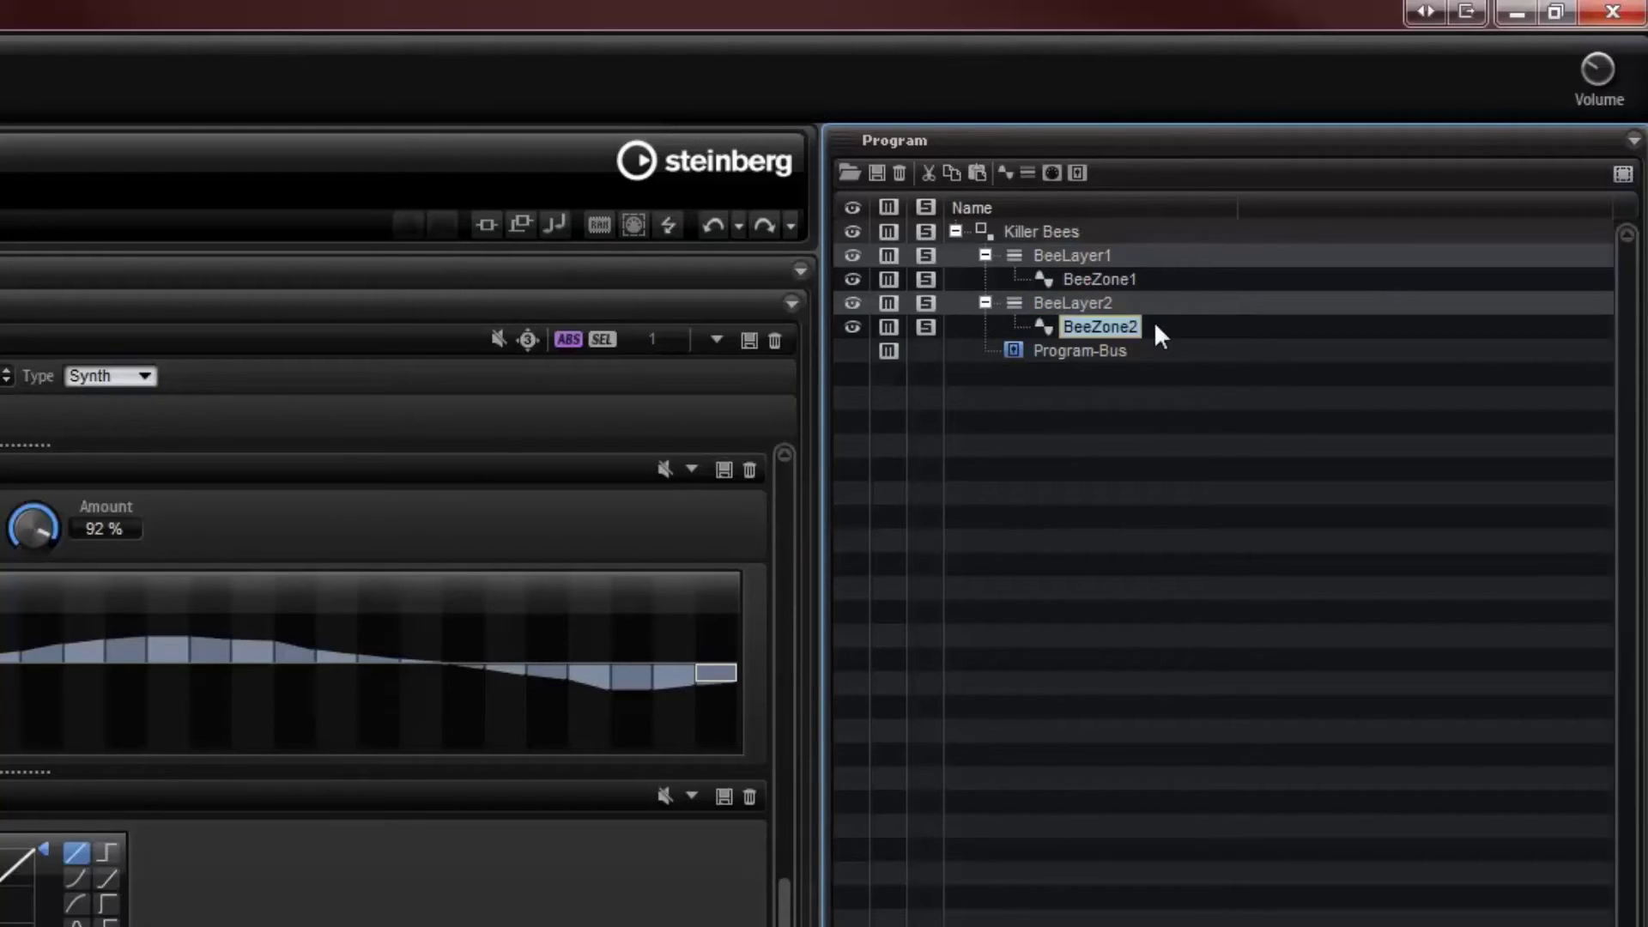
- Paste another bee layer copy into Killer Bees and name it BeeLayer3
click(1064, 230)
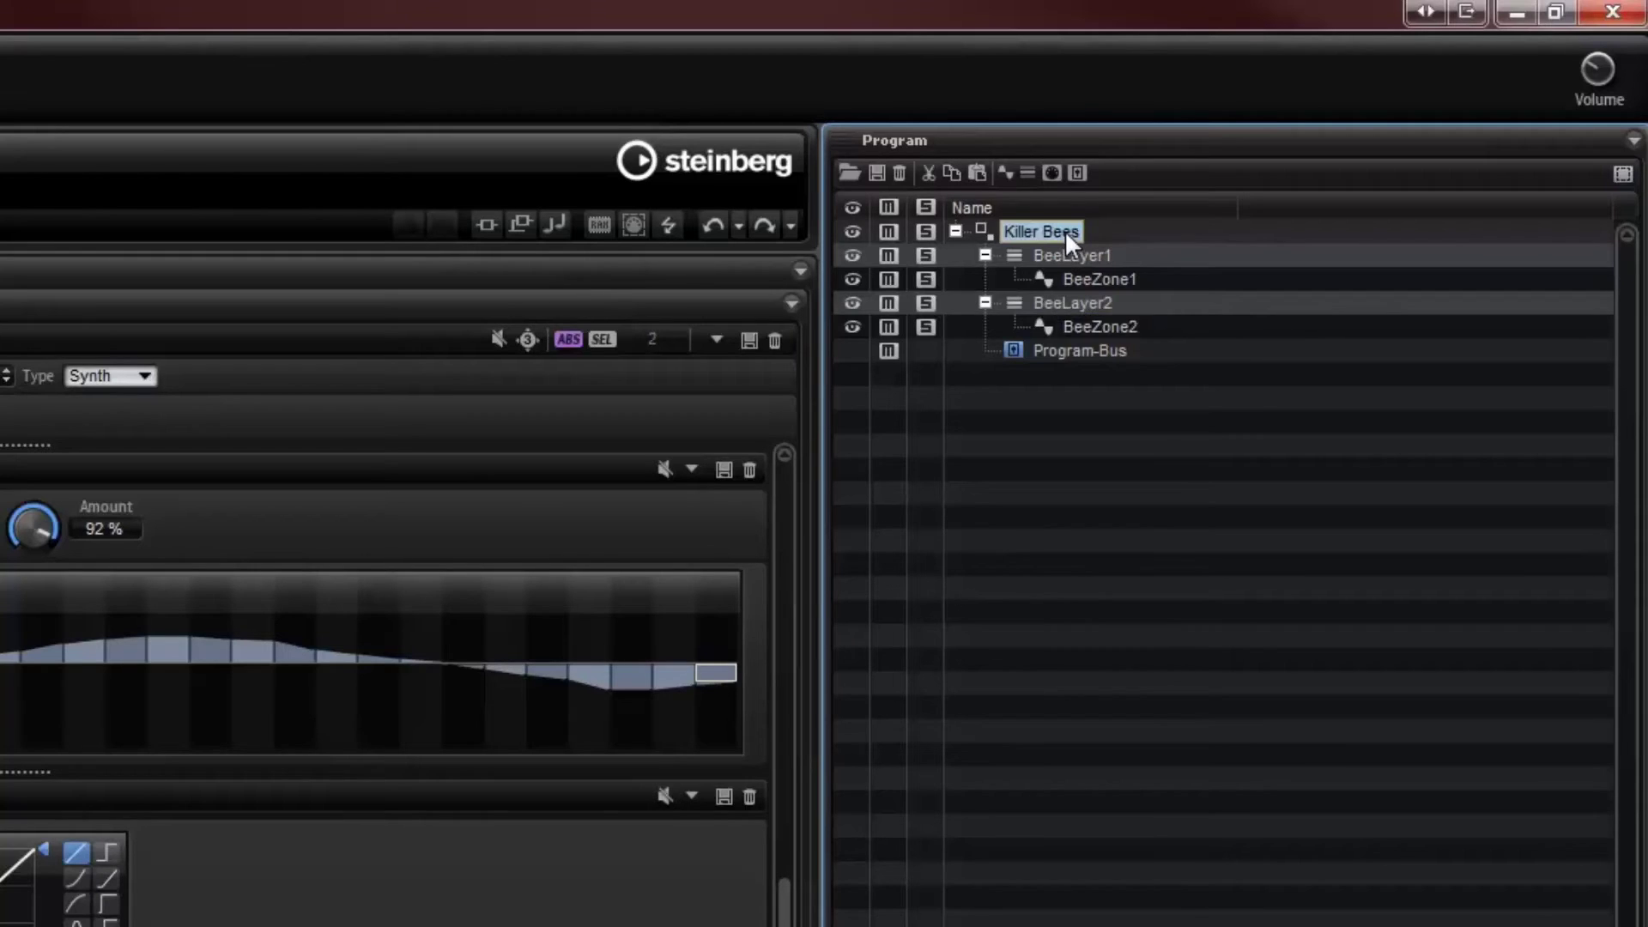
right_click(1065, 230)
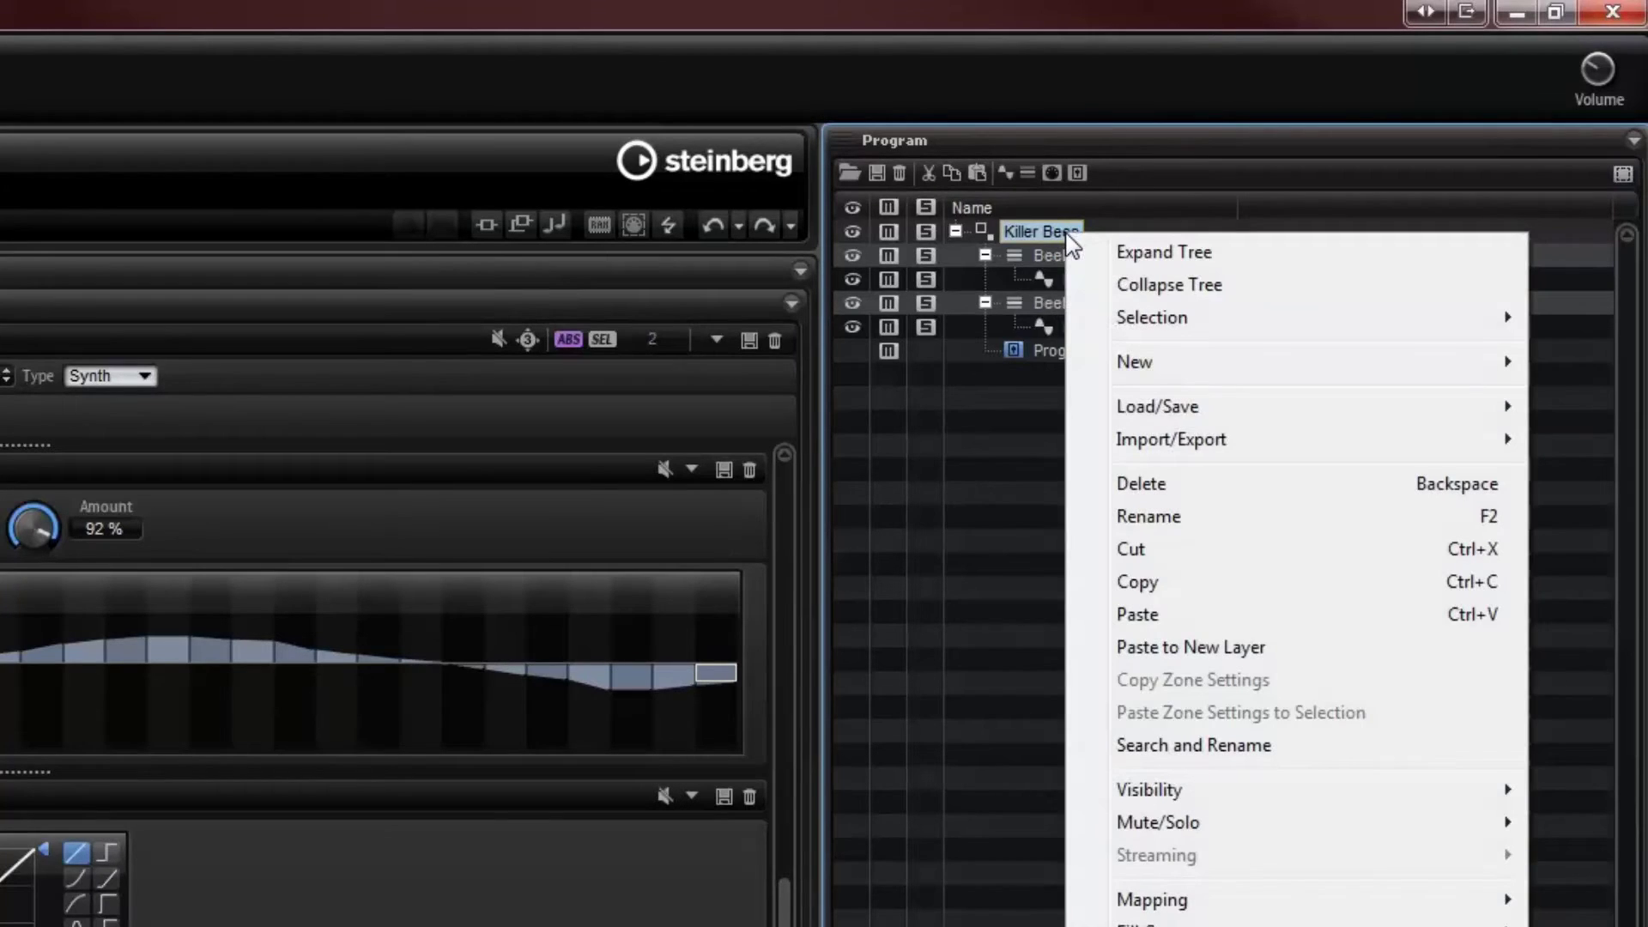
click(1146, 615)
double_click(1089, 350)
click(1105, 350)
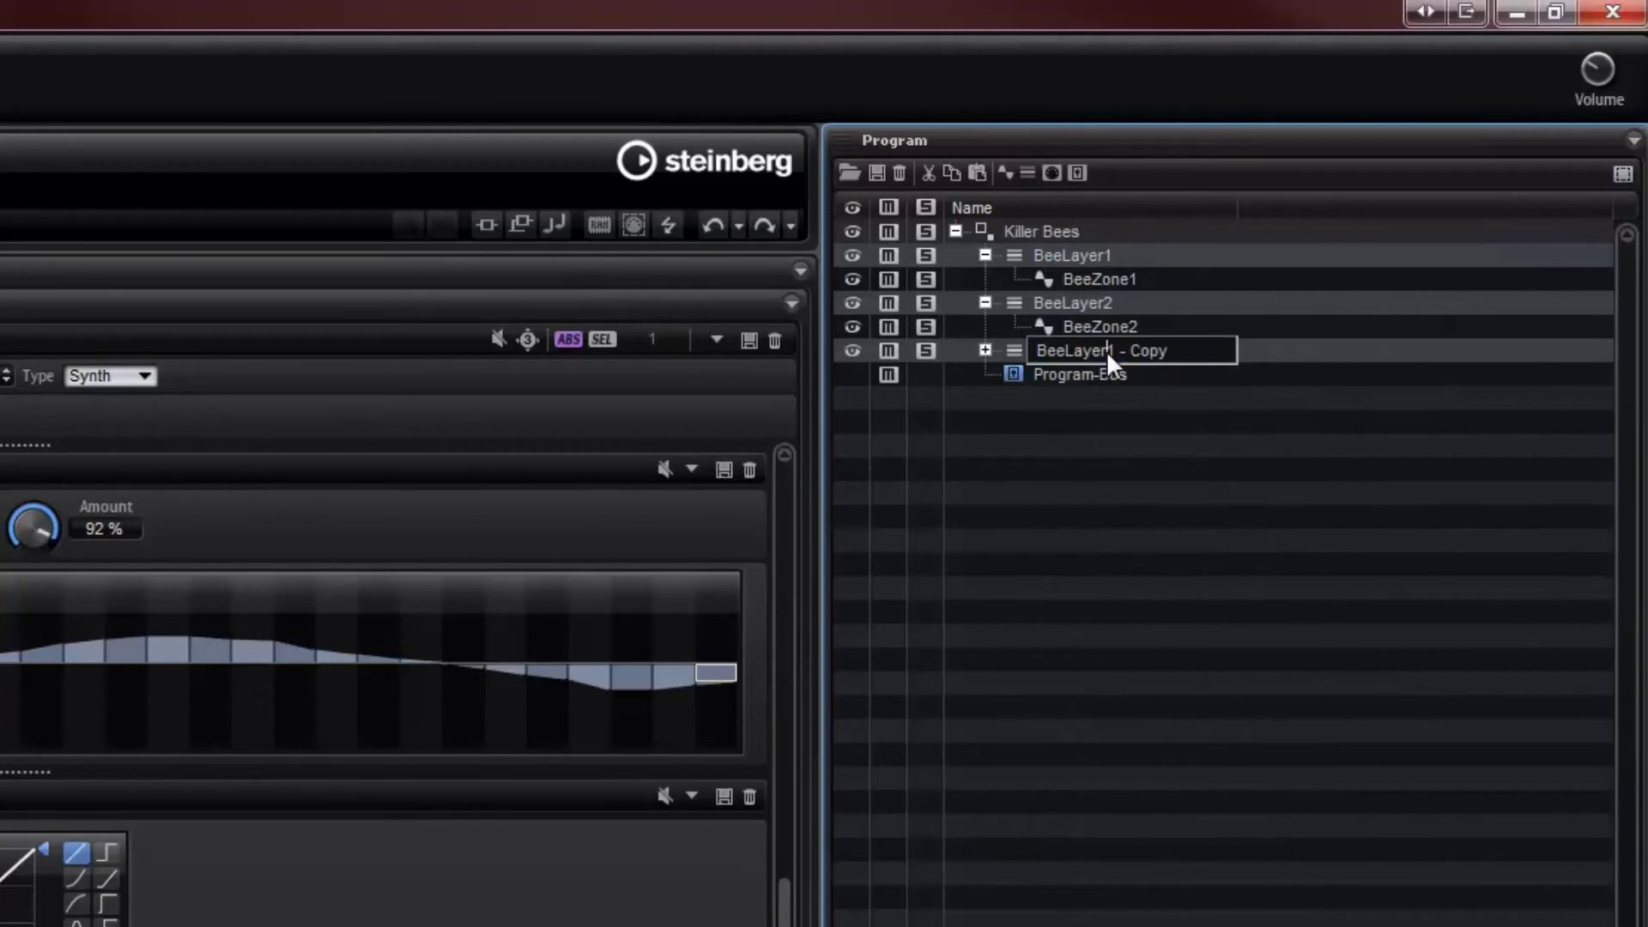
key(shift+End)
key(Delete)
key(BackSpace)
text(3)
key(Return)
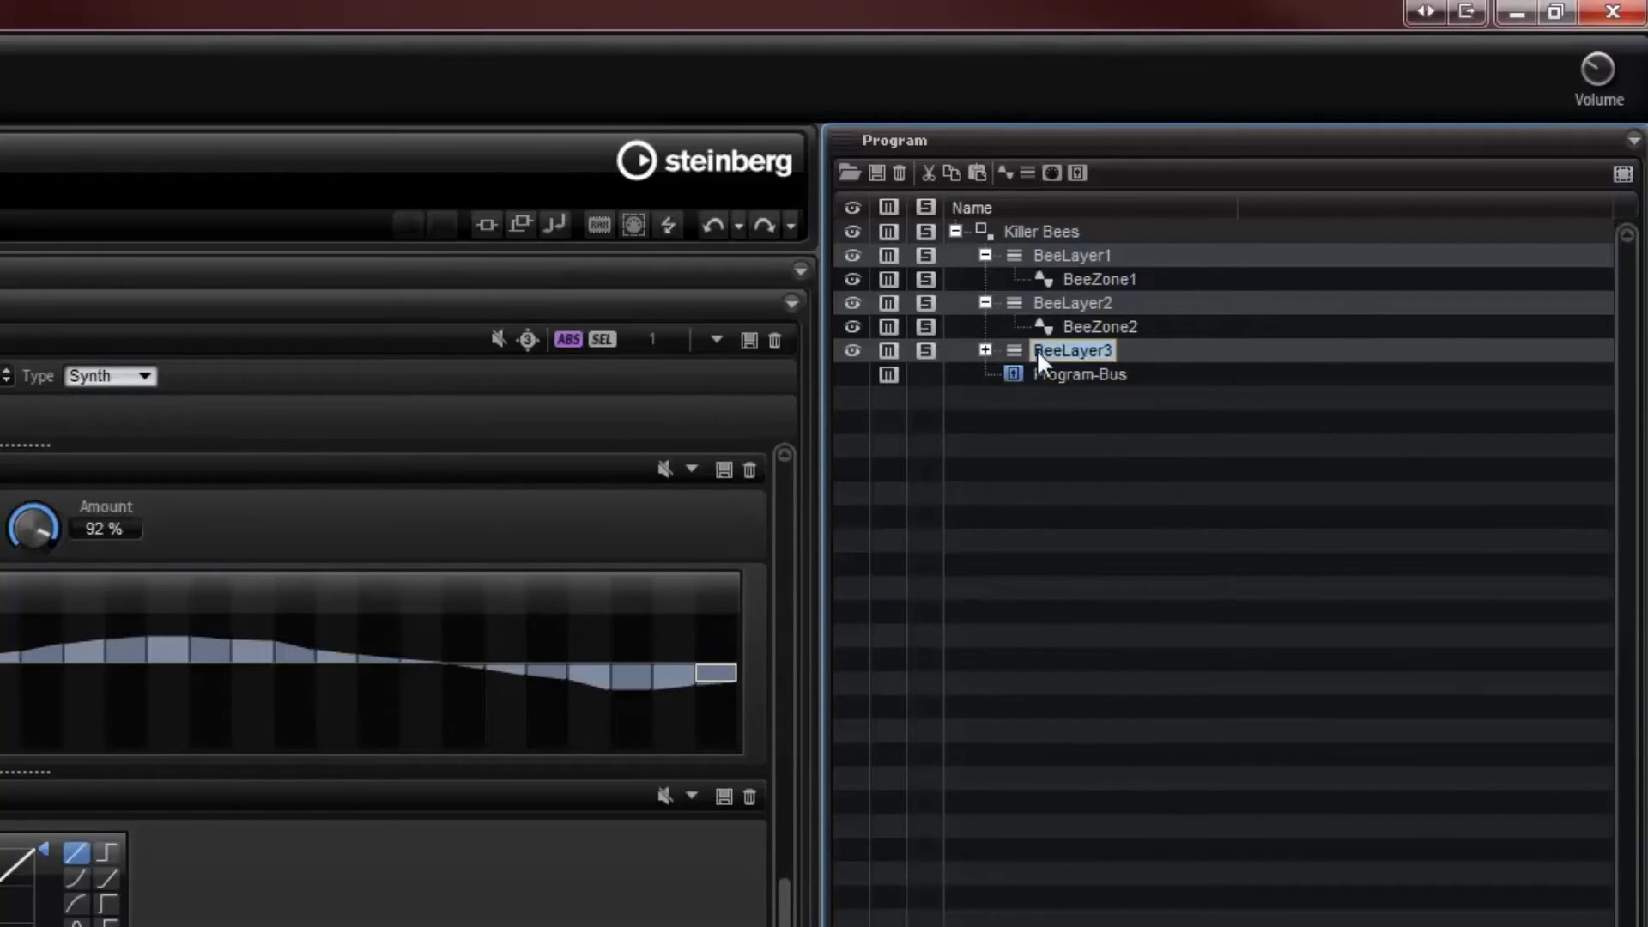
- Rename the zone inside BeeLayer3 to BeeZone3
click(986, 346)
double_click(1109, 376)
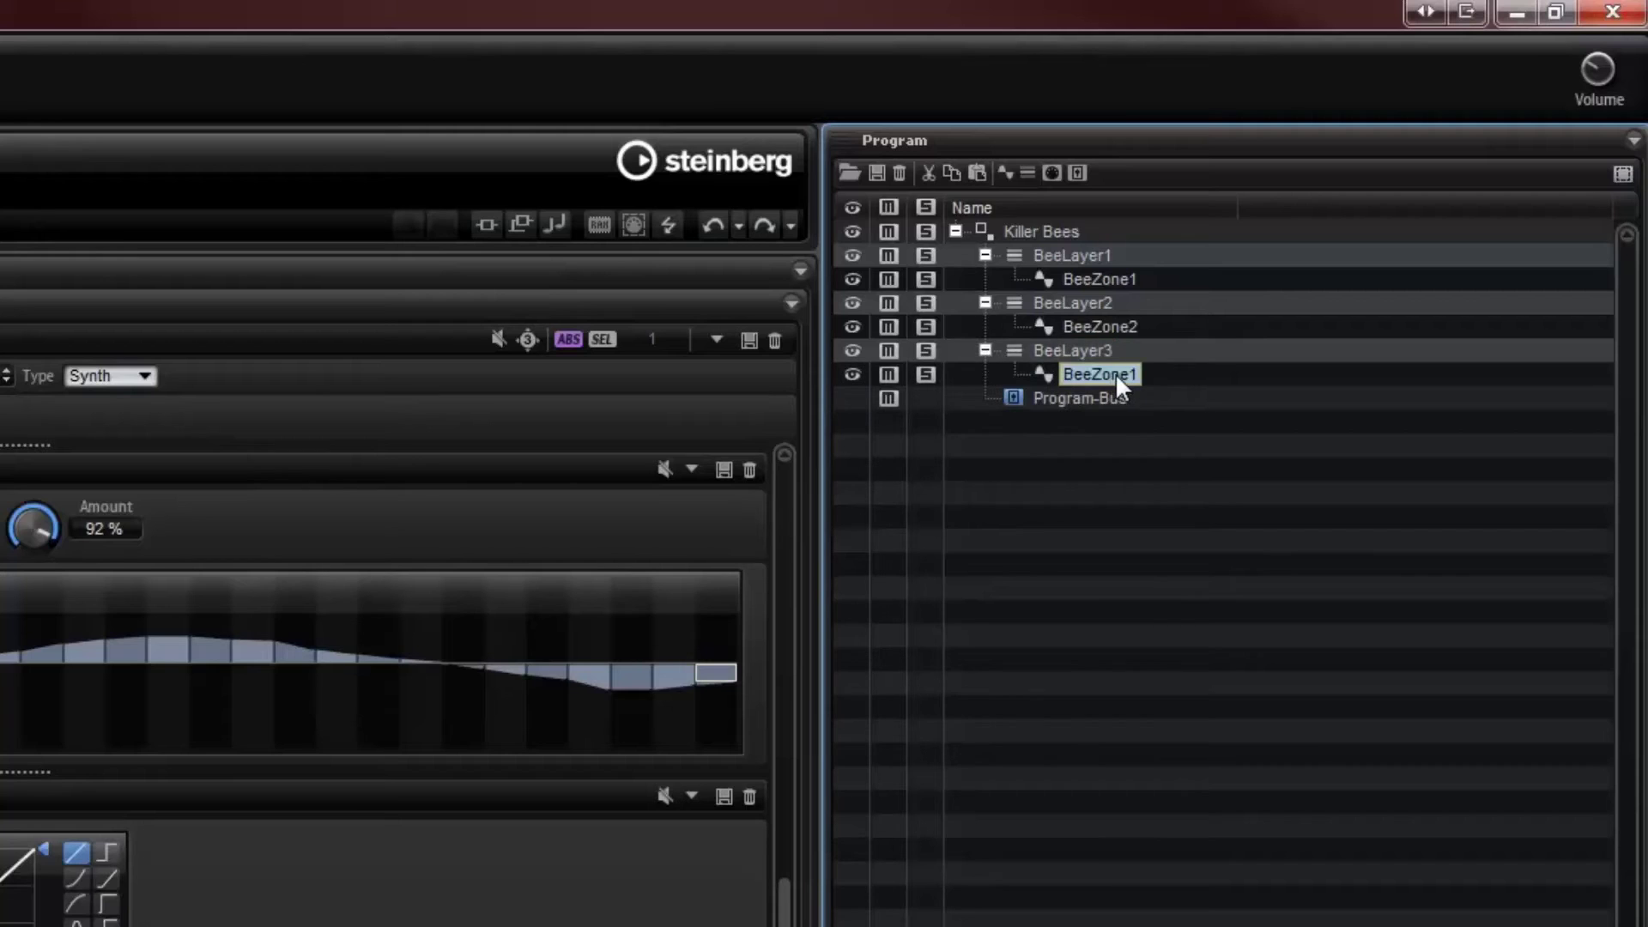
click(1157, 377)
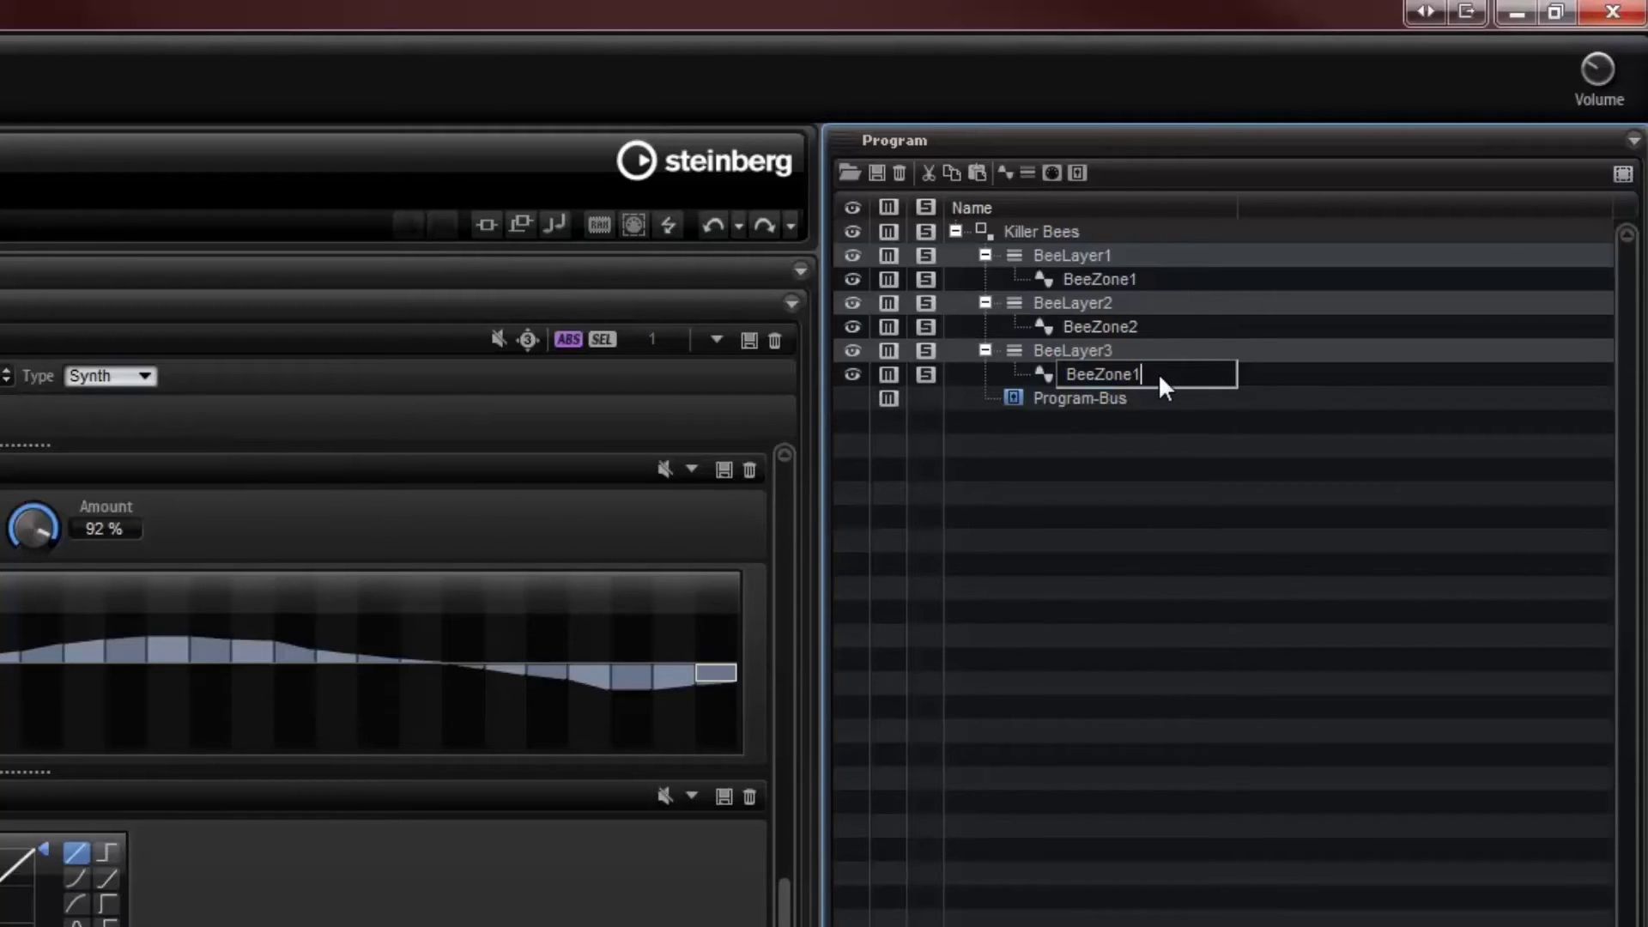
key(BackSpace)
text(3)
key(Return)
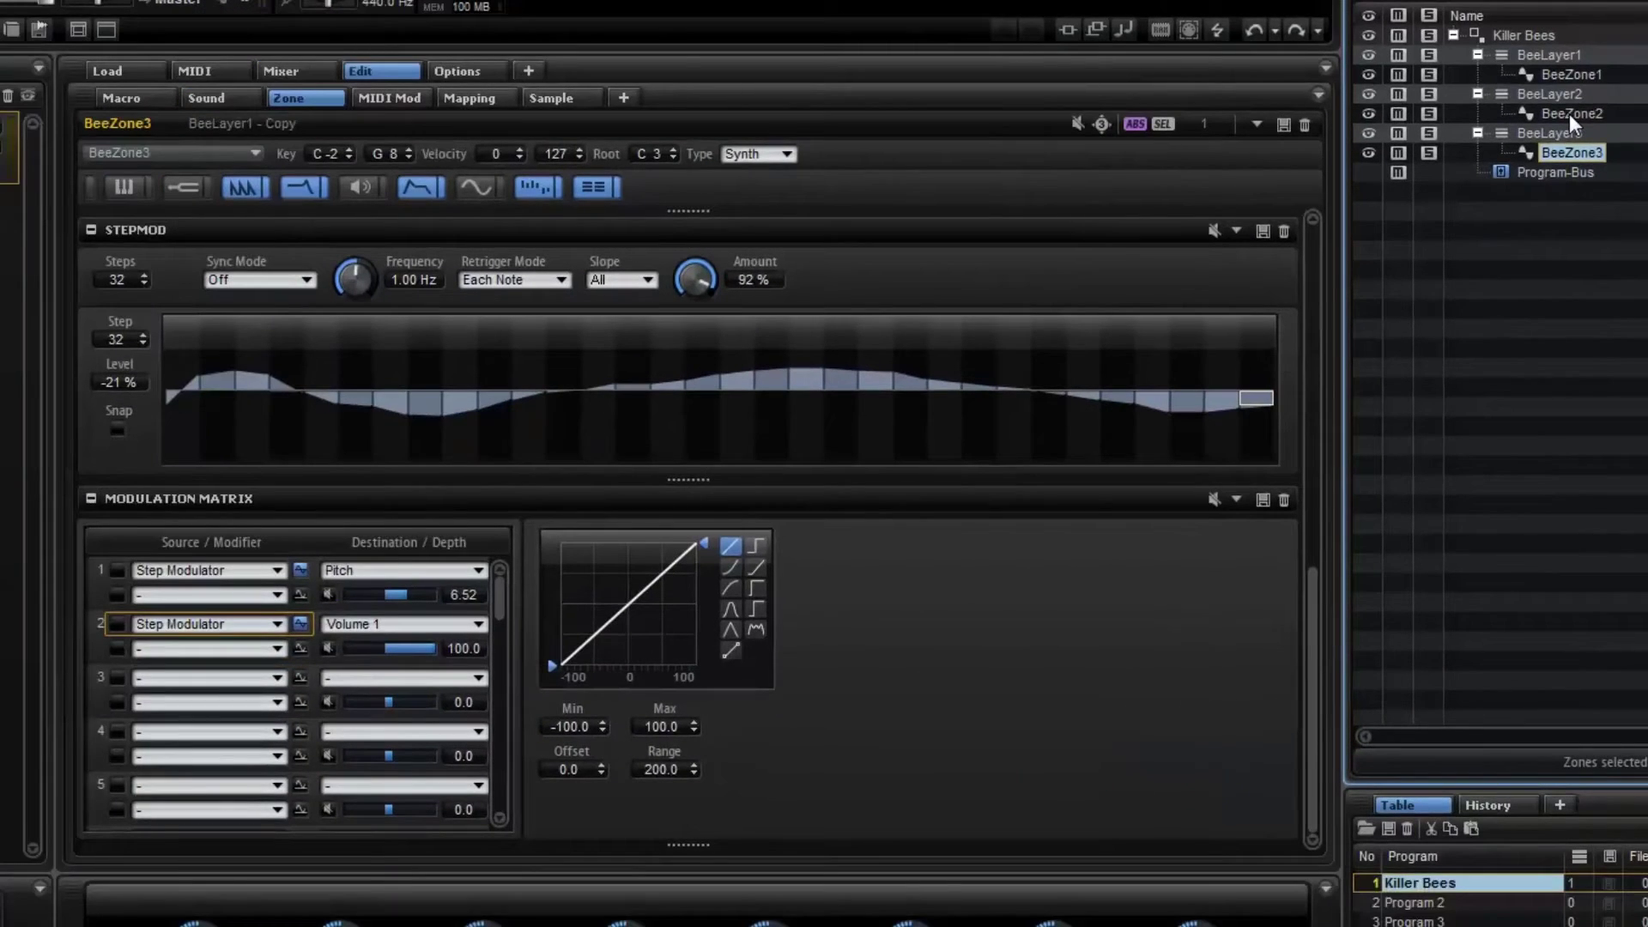
- Redraw BeeZone2's step-modulation levels into a new pattern with a deep dip
click(1569, 115)
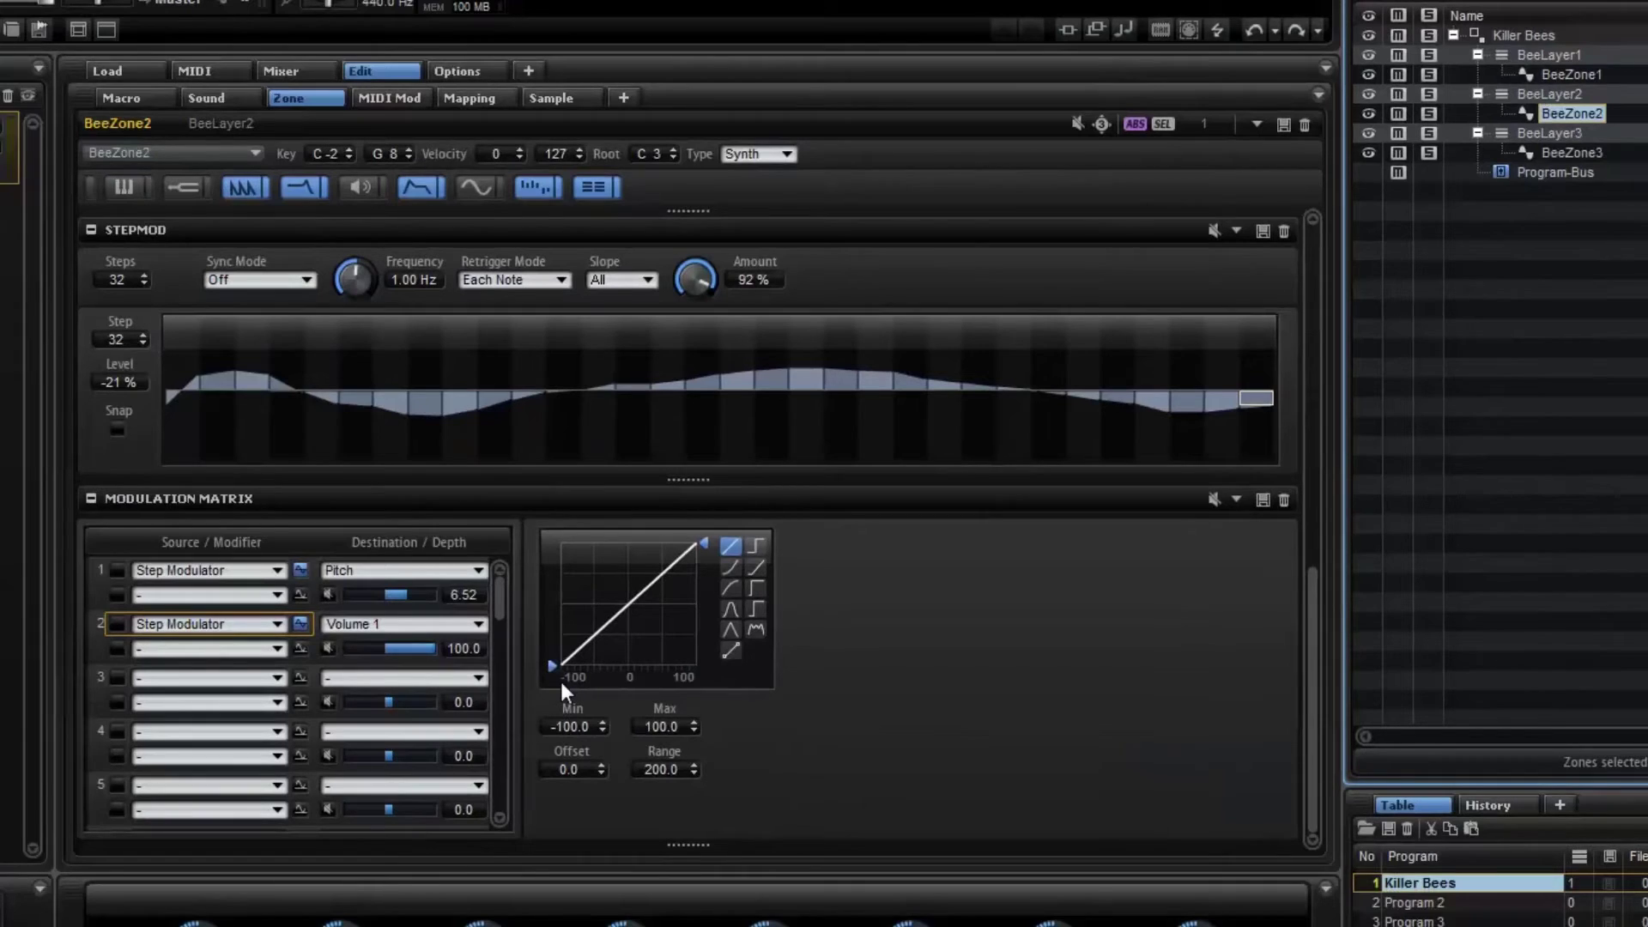
click(174, 386)
mouse_move(168, 369)
mouse_down()
mouse_move(356, 398)
mouse_move(465, 372)
mouse_move(513, 407)
mouse_move(649, 351)
mouse_move(741, 441)
mouse_move(864, 373)
mouse_move(968, 395)
mouse_move(1104, 383)
mouse_move(1189, 401)
mouse_move(1254, 372)
mouse_up()
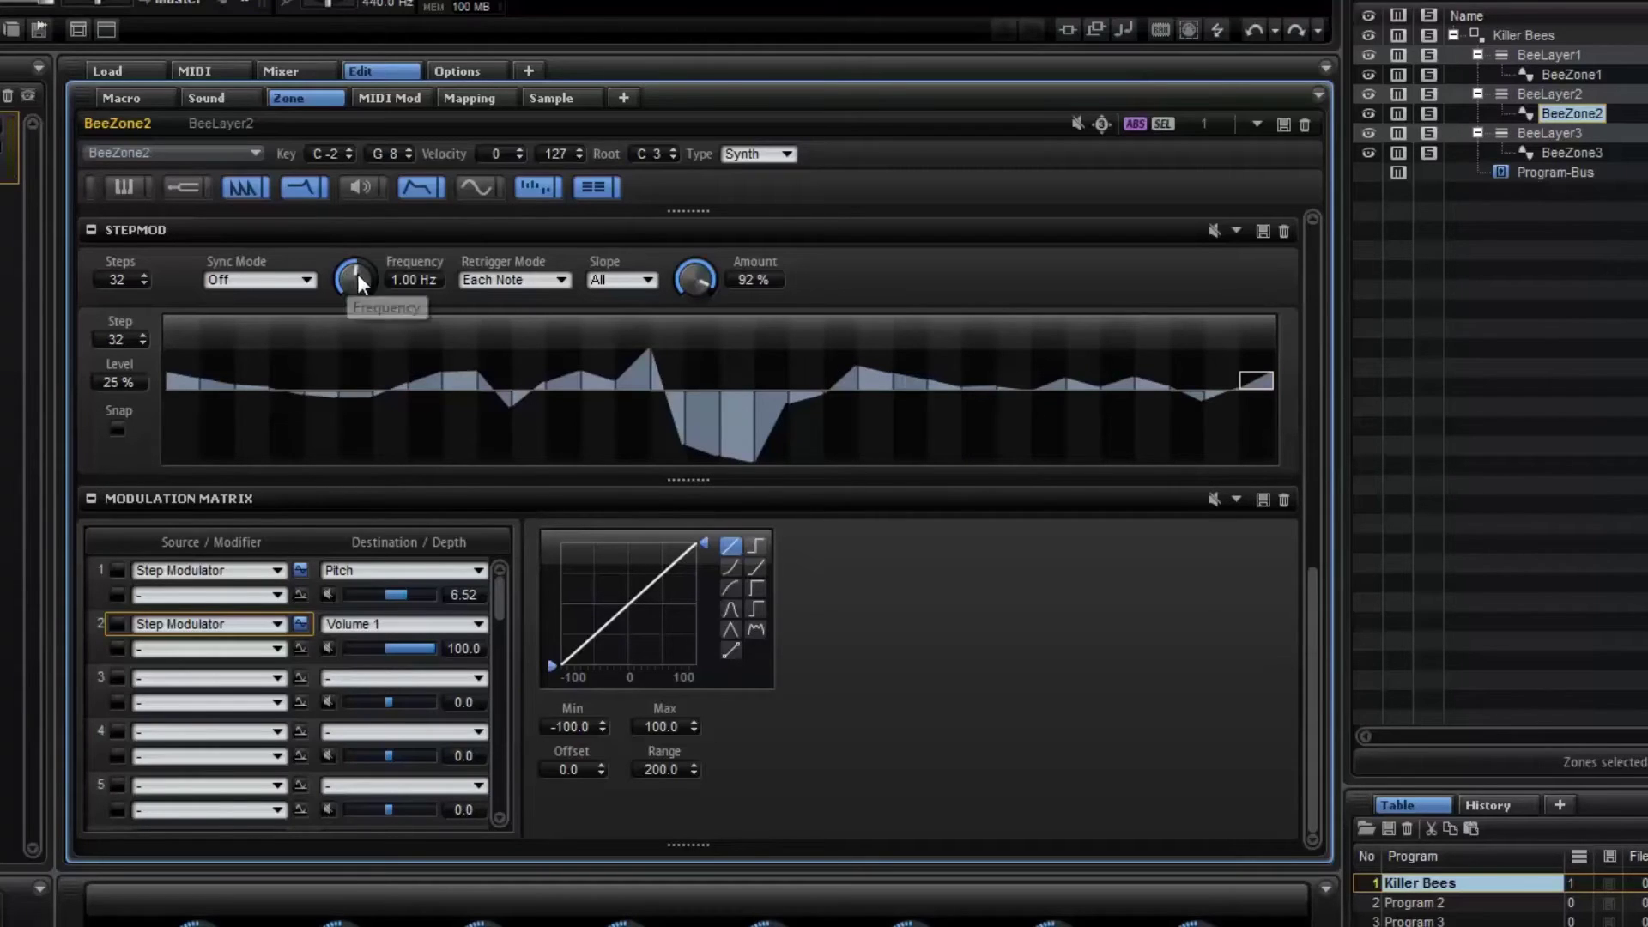
- Slow BeeZone1's step modulation Frequency to 0.35 Hz
click(1555, 74)
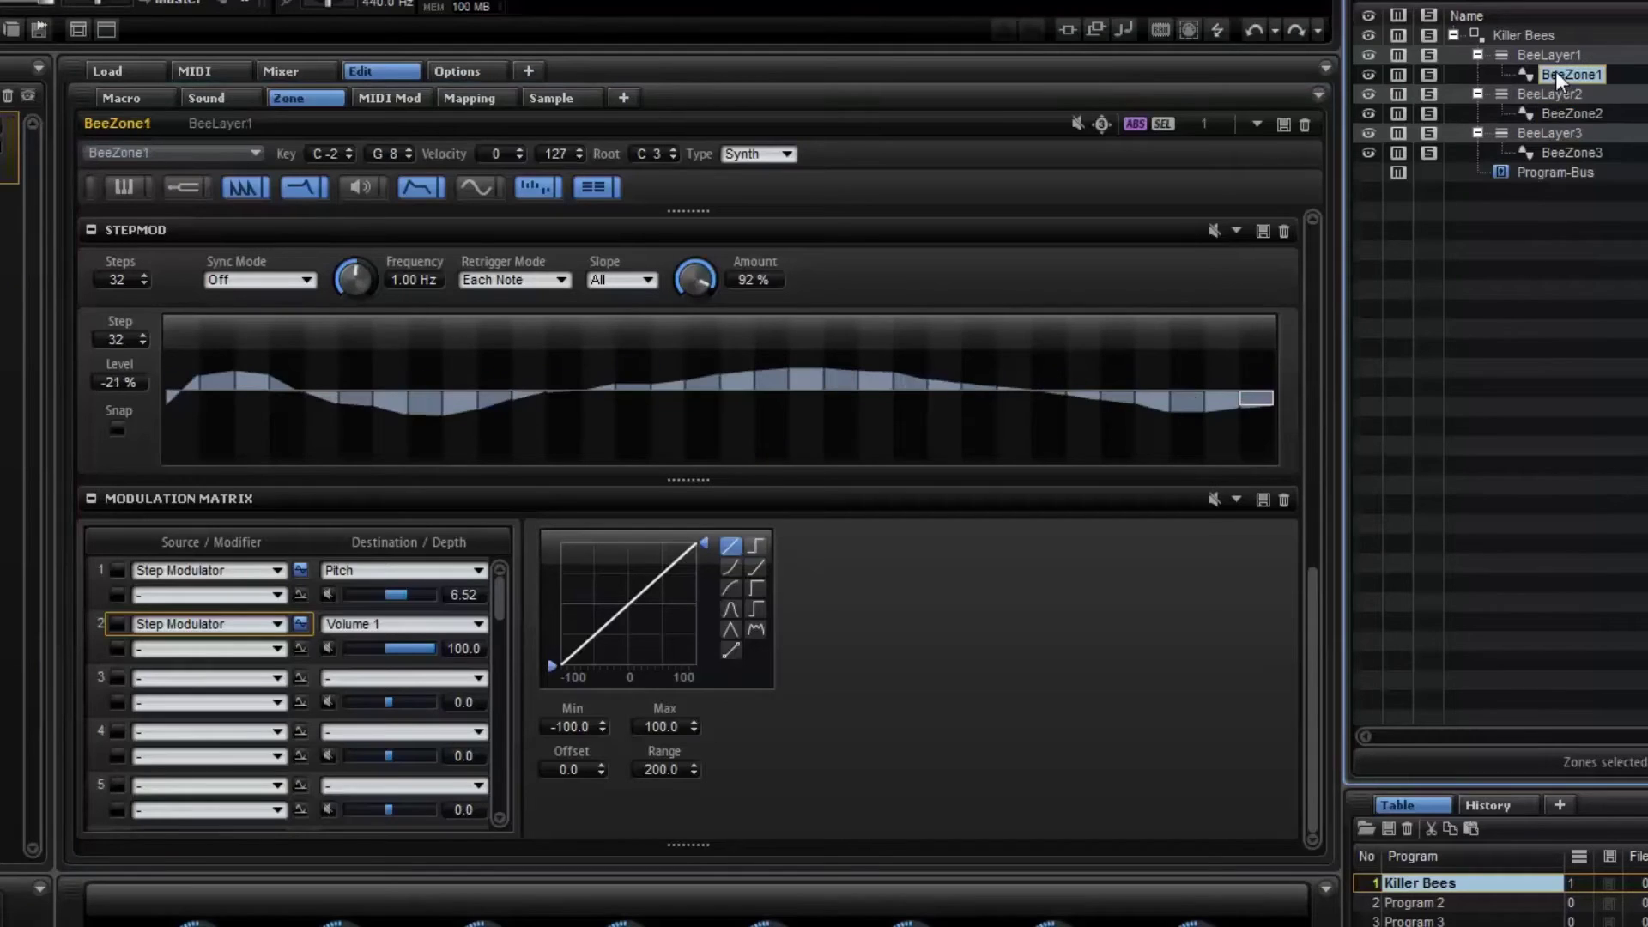
drag(357, 264, 352, 312)
click(1567, 114)
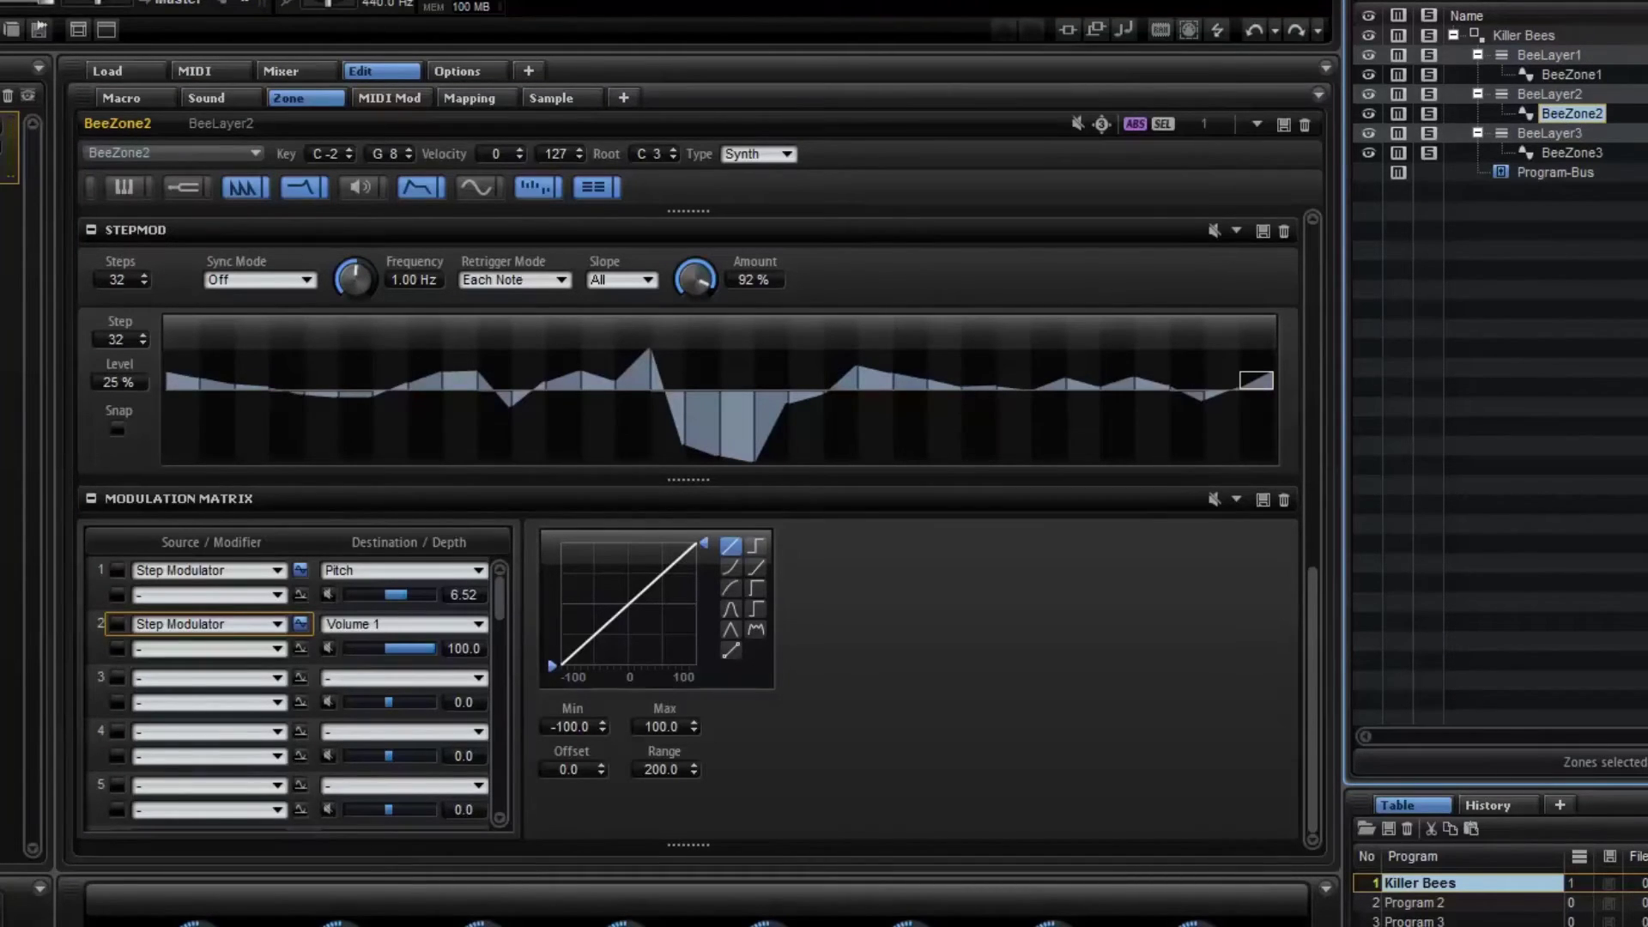
click(1573, 153)
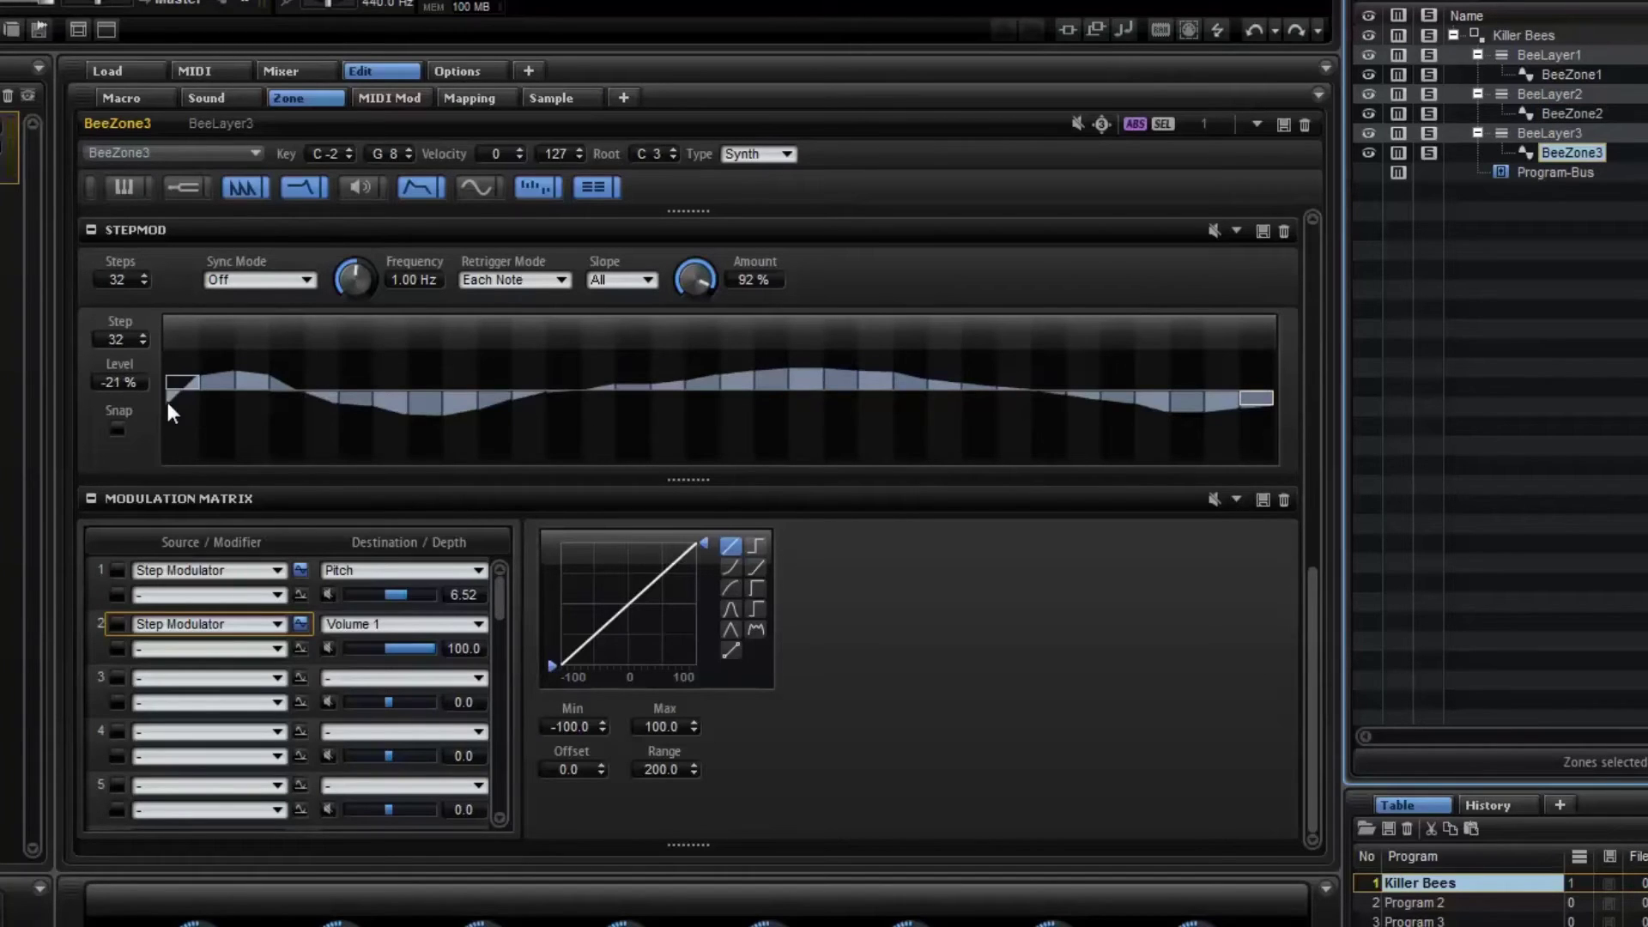
- Draw a shallow bowl-shaped StepMod curve for BeeZone3 and lower its Frequency to 0.11 Hz
click(168, 357)
mouse_move(441, 421)
mouse_down()
mouse_move(847, 425)
mouse_move(1275, 379)
mouse_up()
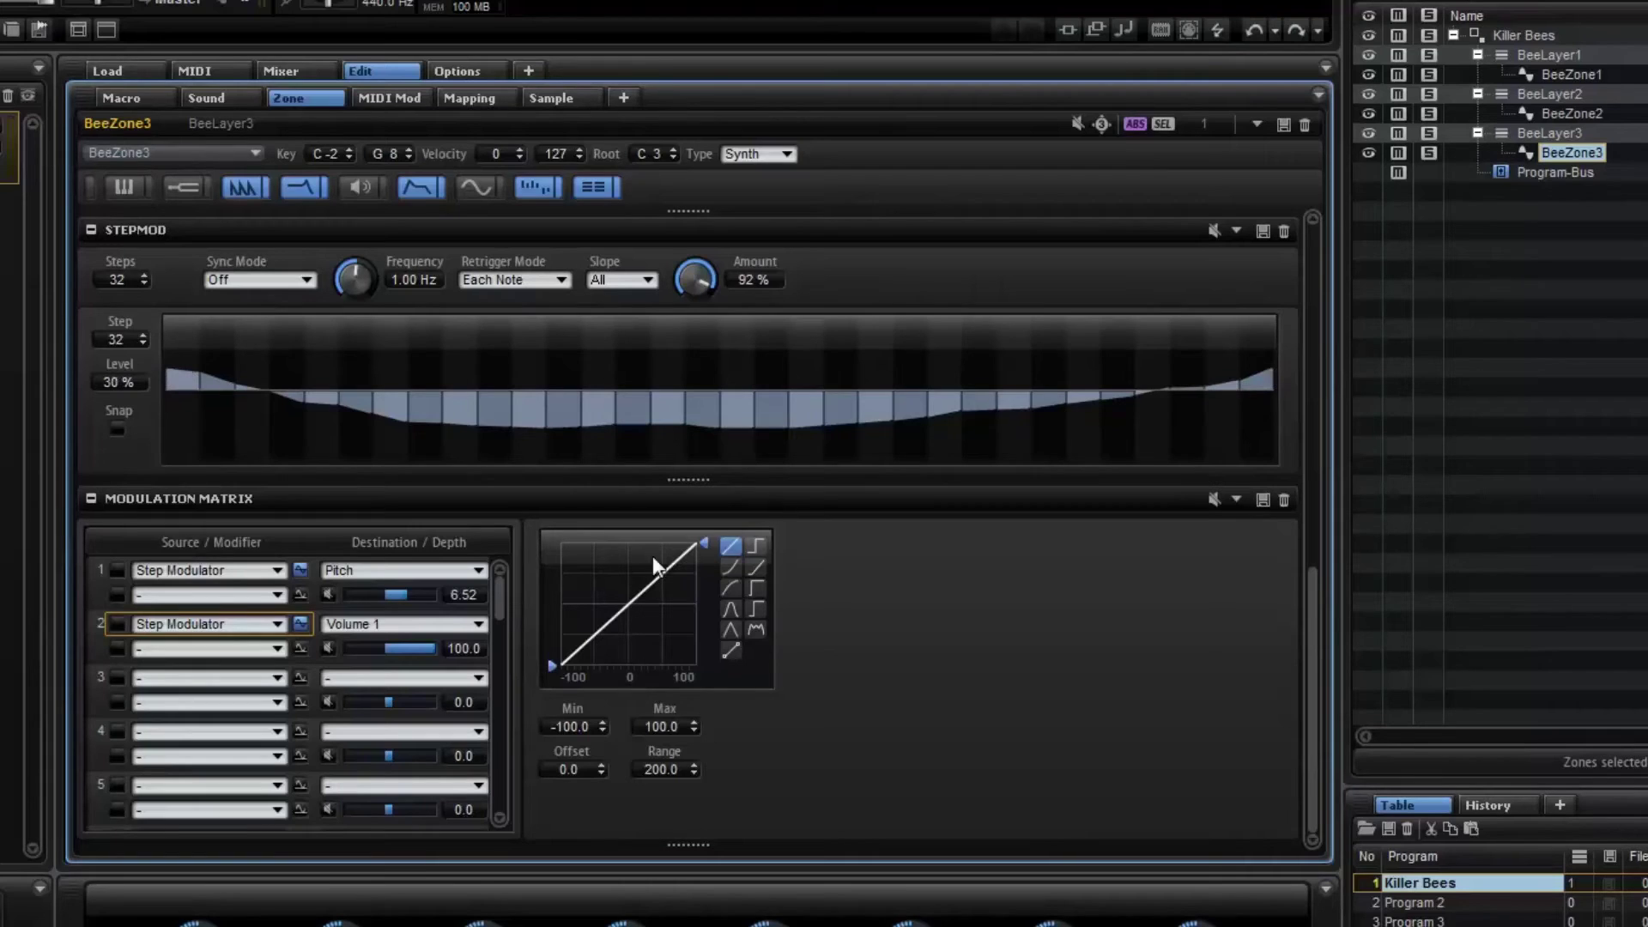
drag(352, 281, 348, 343)
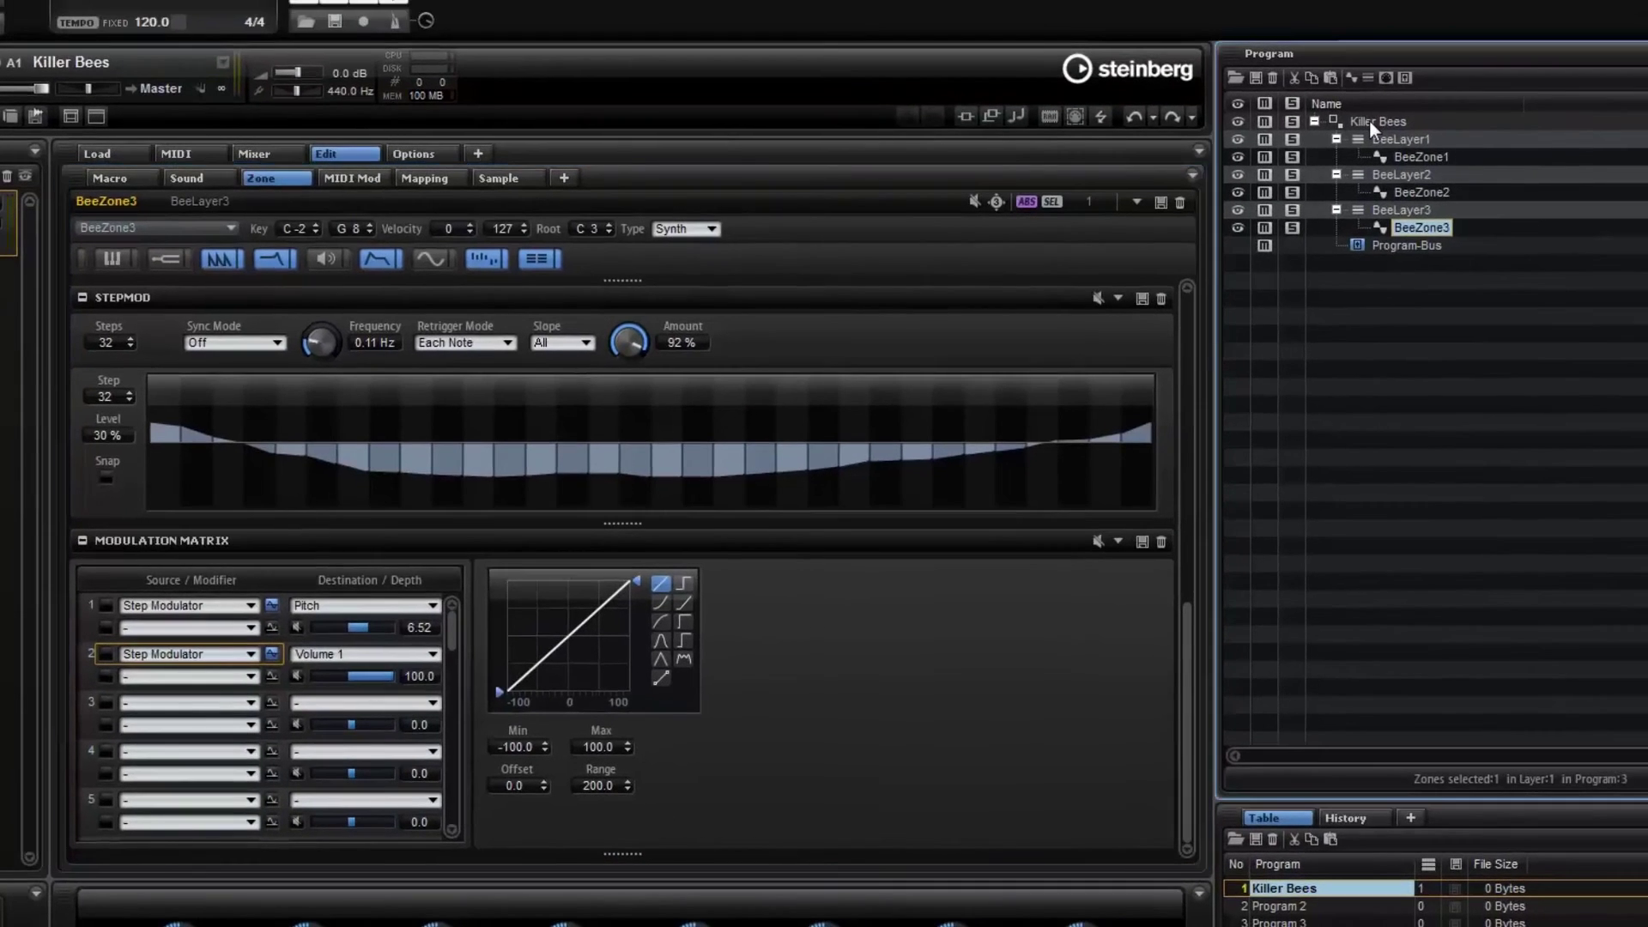
click(1514, 35)
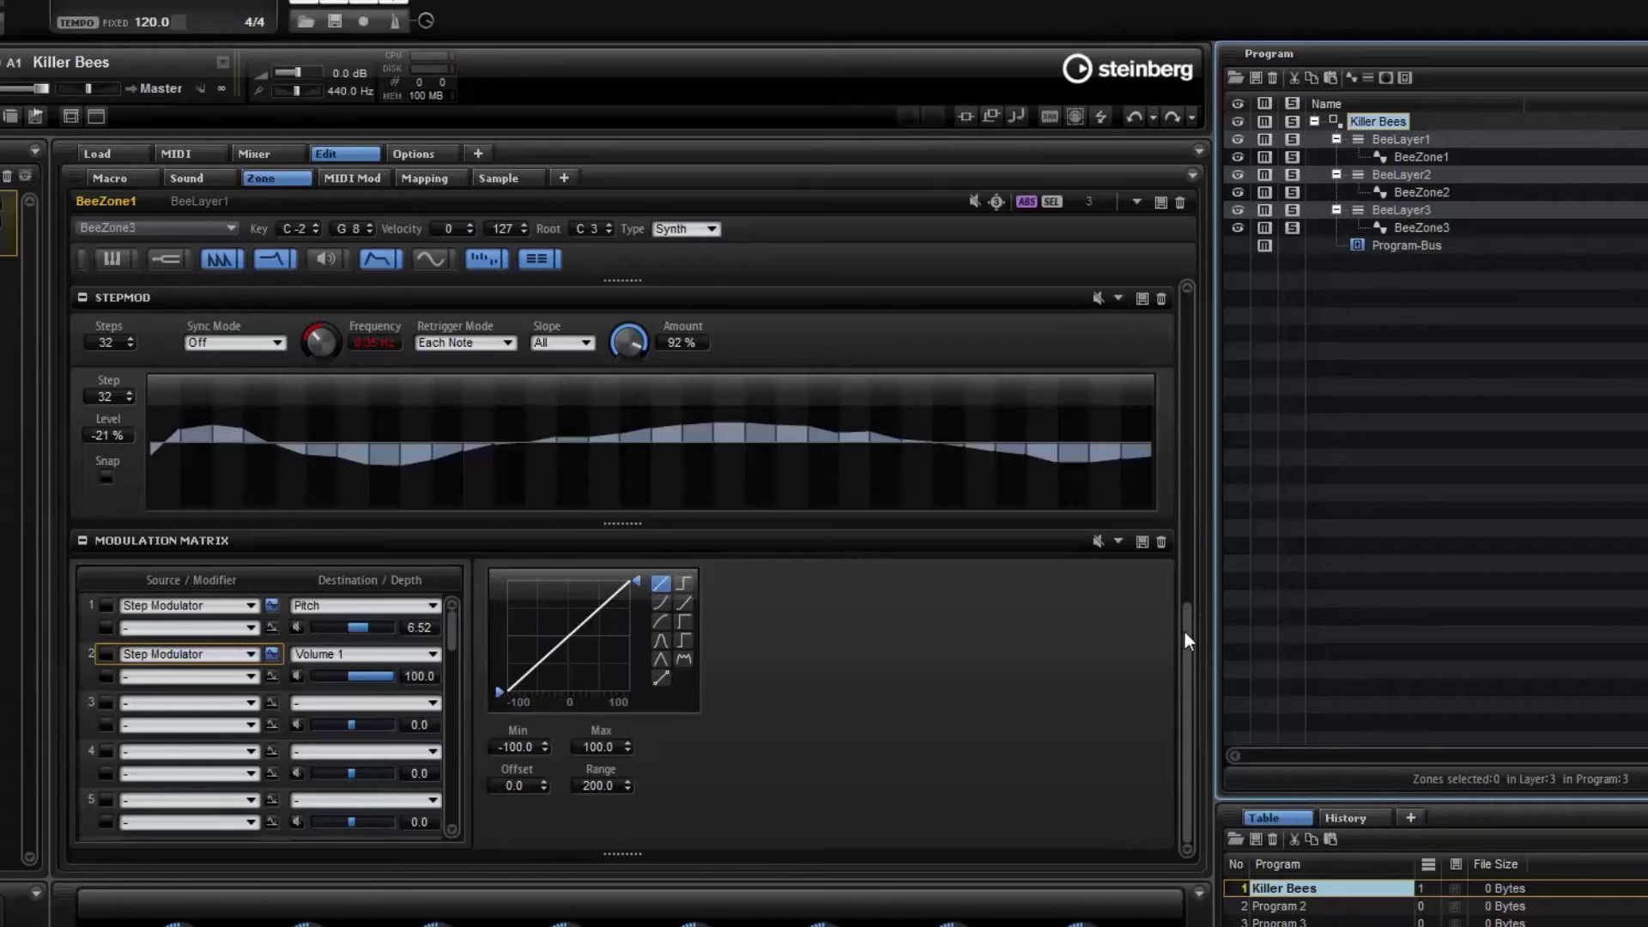
- Set BeeZone1's OSC 1 coarse tuning to -1
drag(1186, 630, 1193, 374)
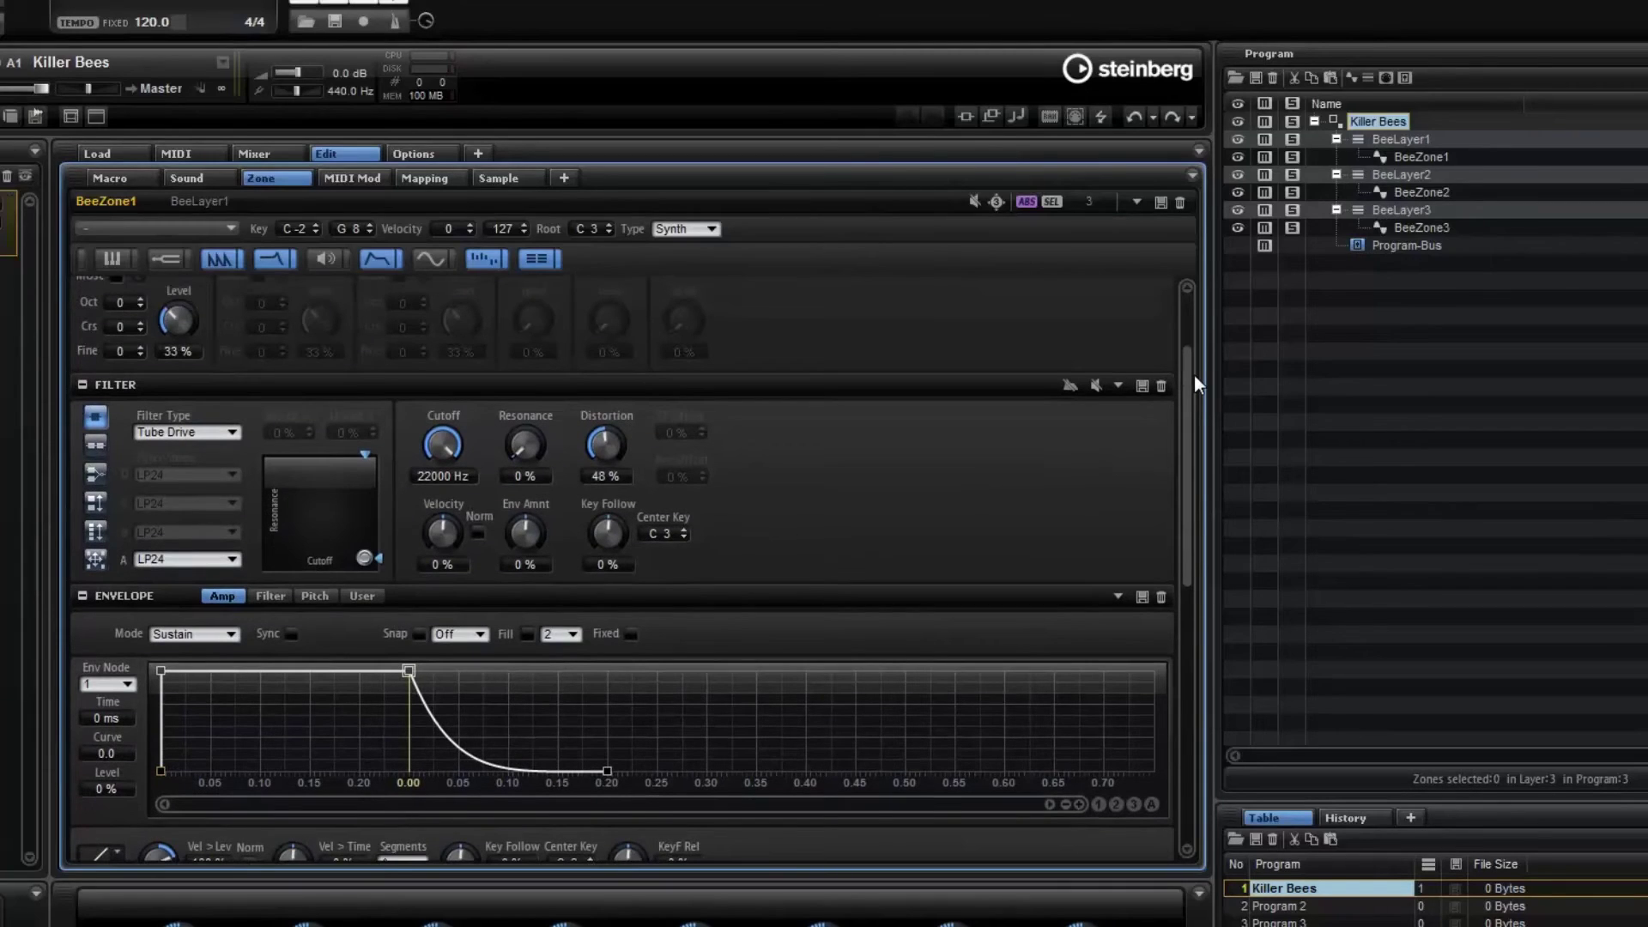
click(1432, 153)
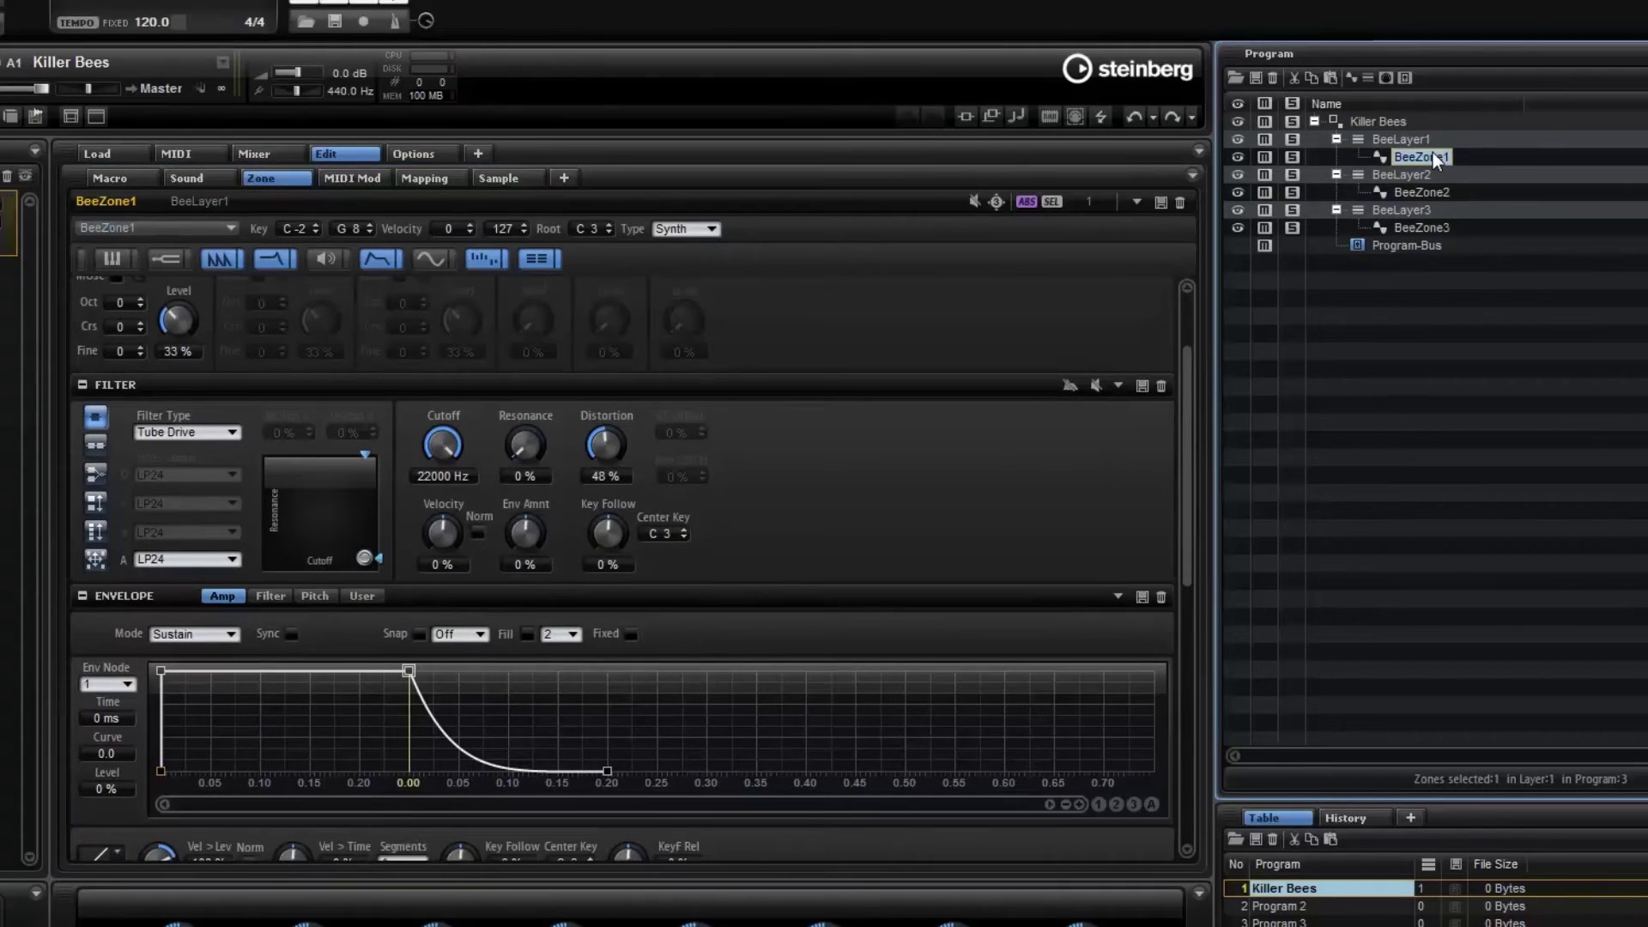
scroll(245, 484, up, 2)
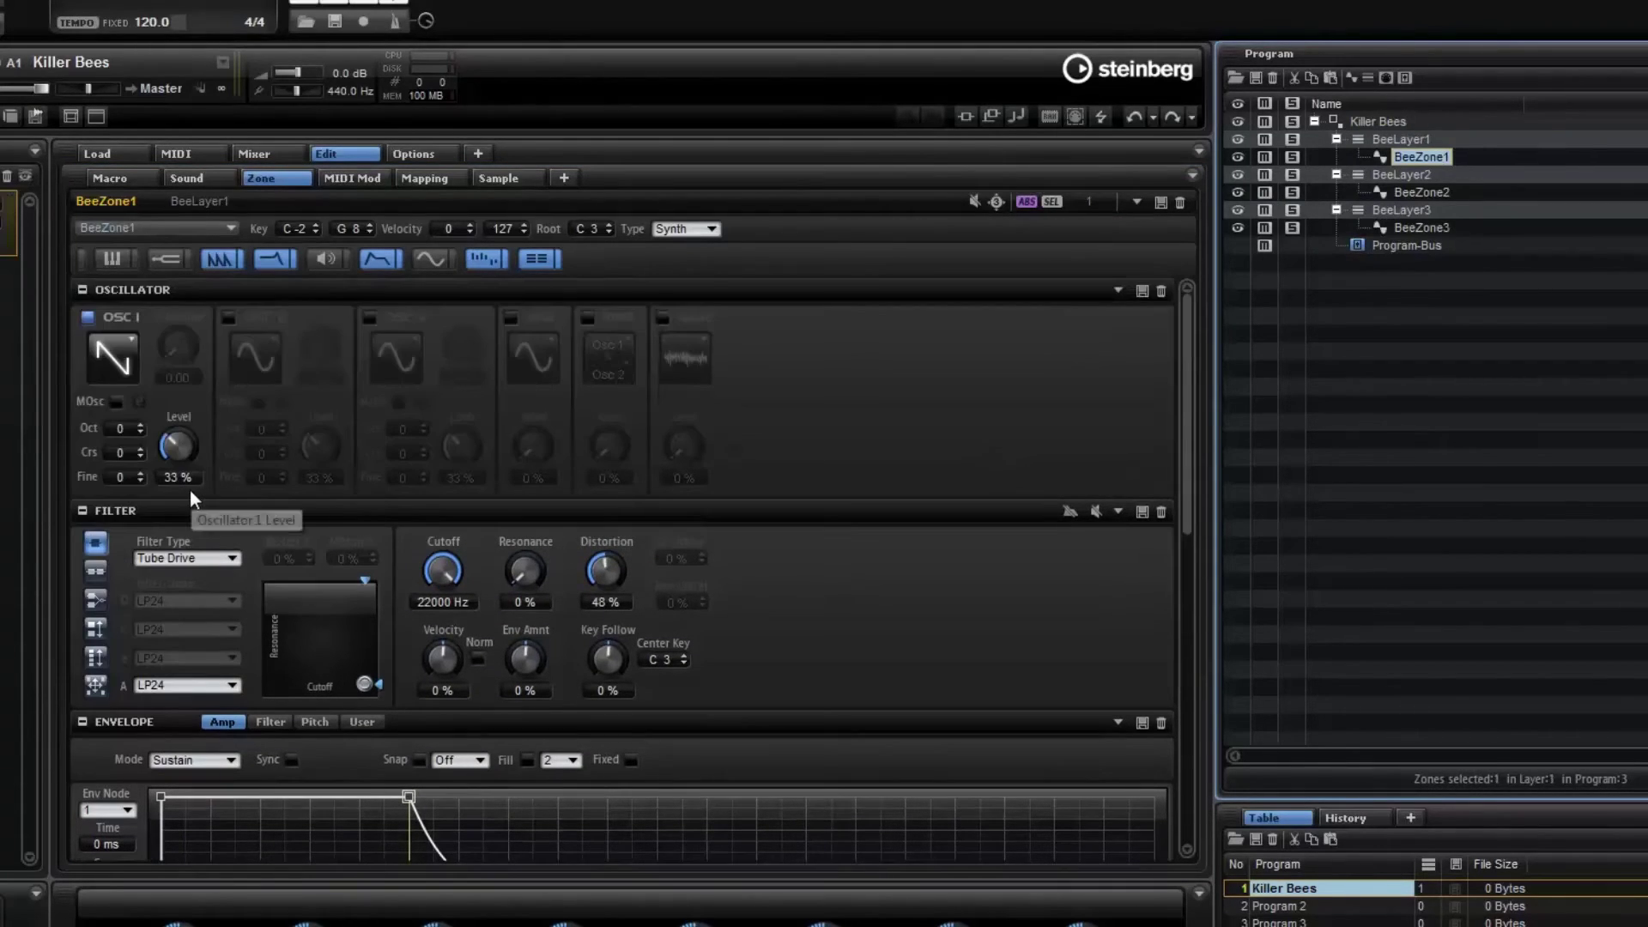
click(141, 456)
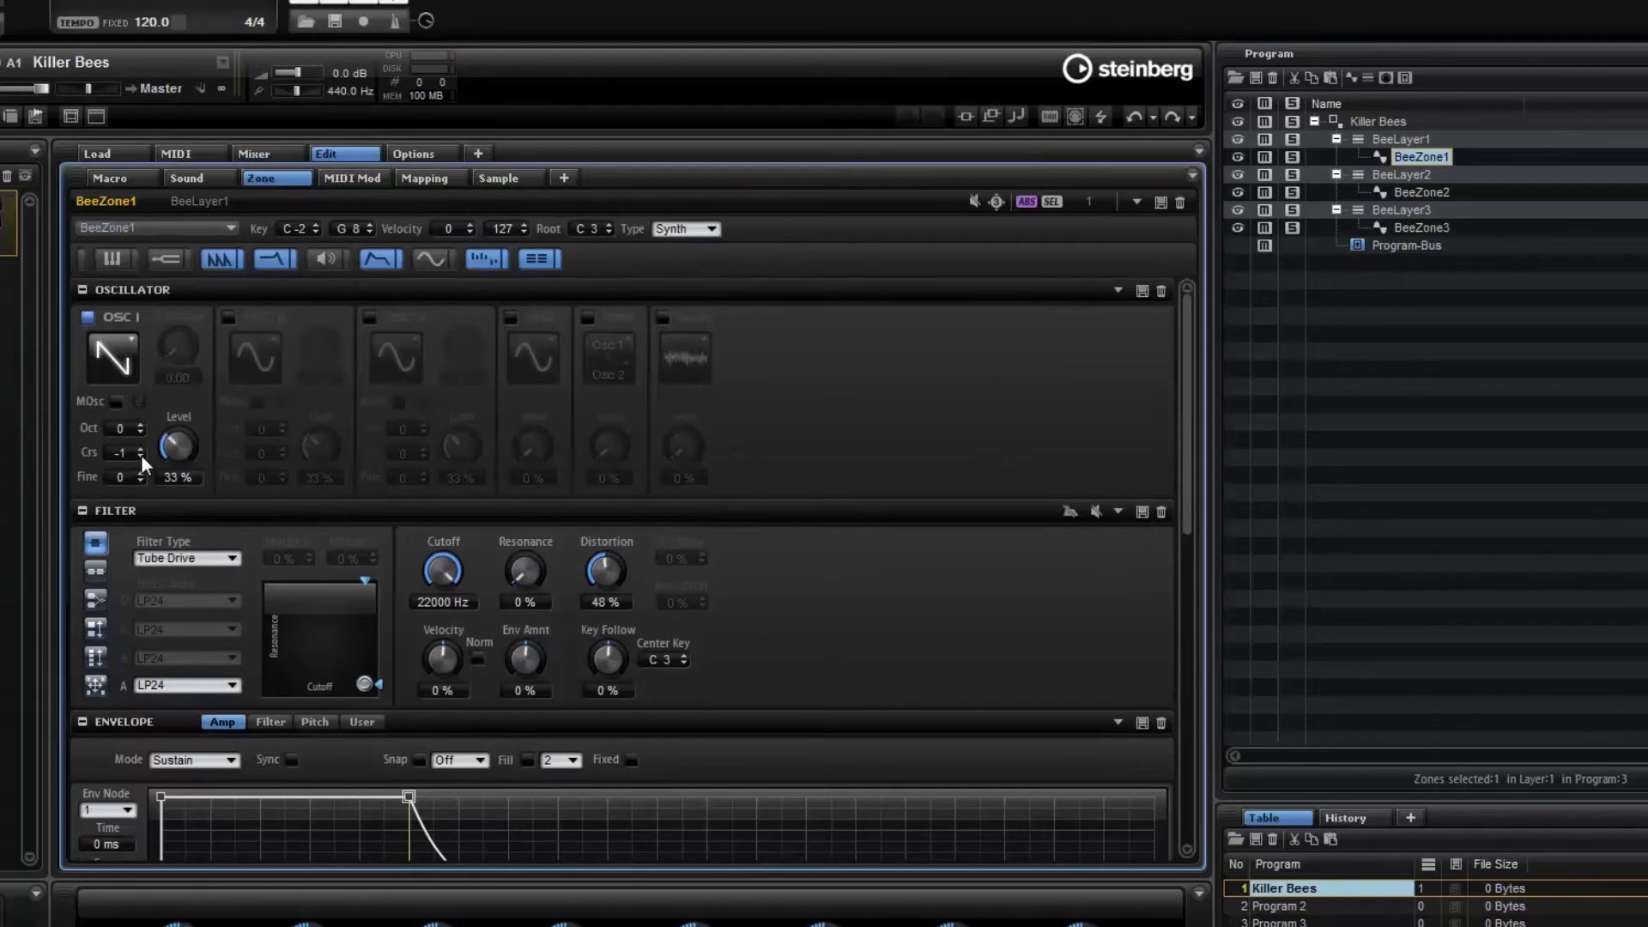
- Switch the Killer Bees program's SEL setting to ALL so edits apply to all zones
click(1396, 124)
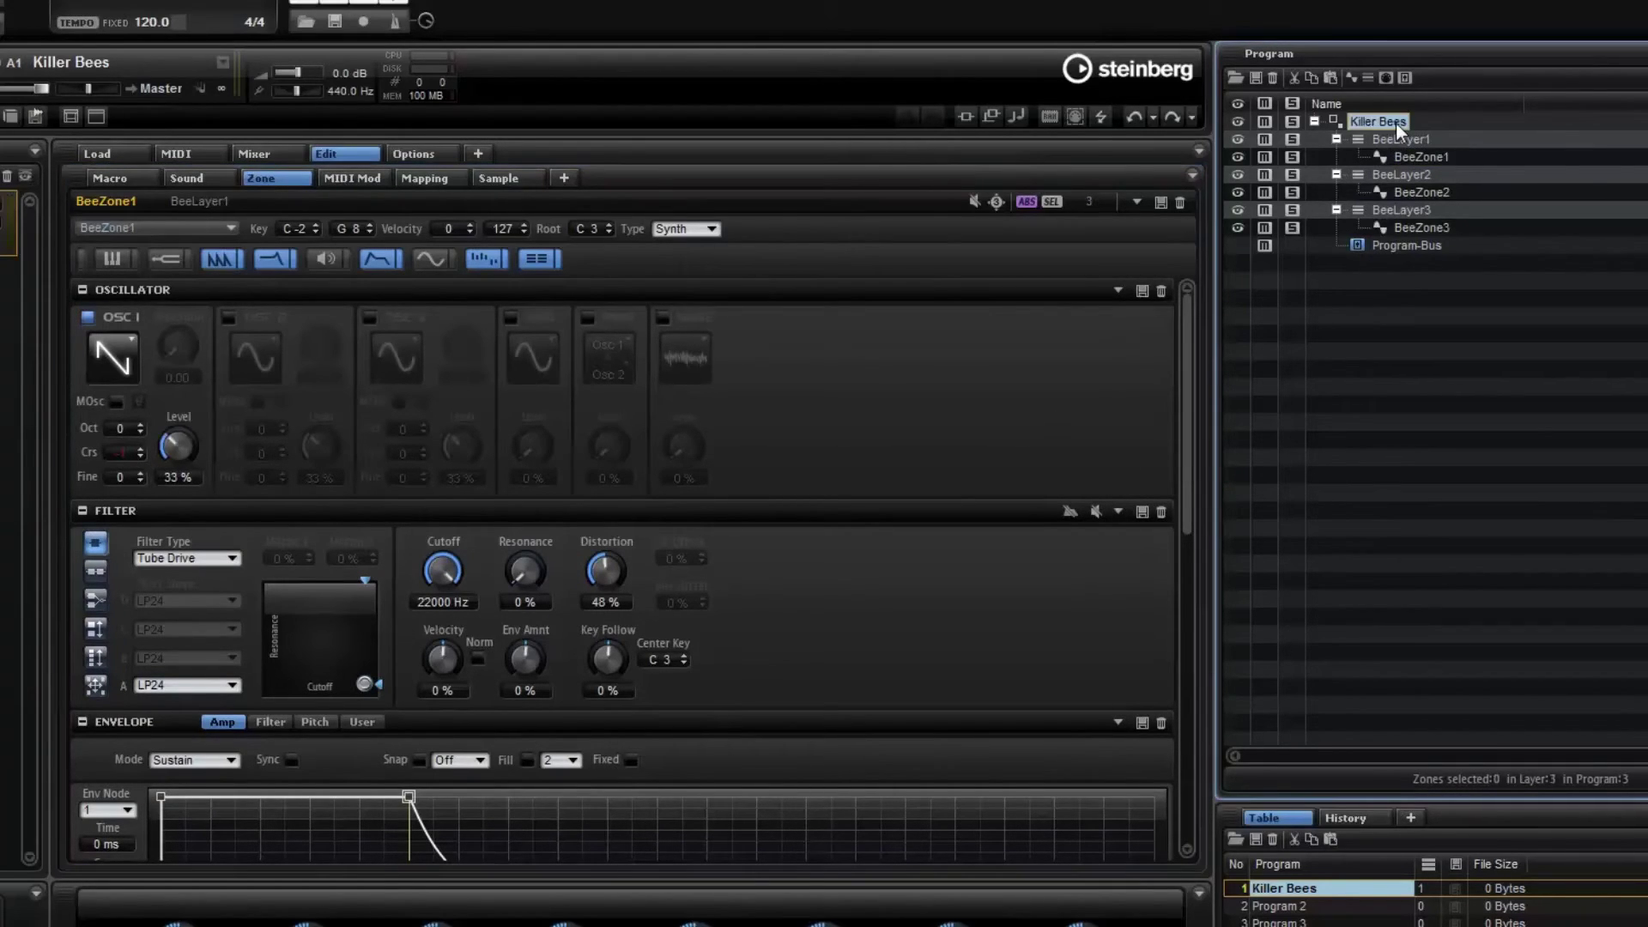
click(1052, 203)
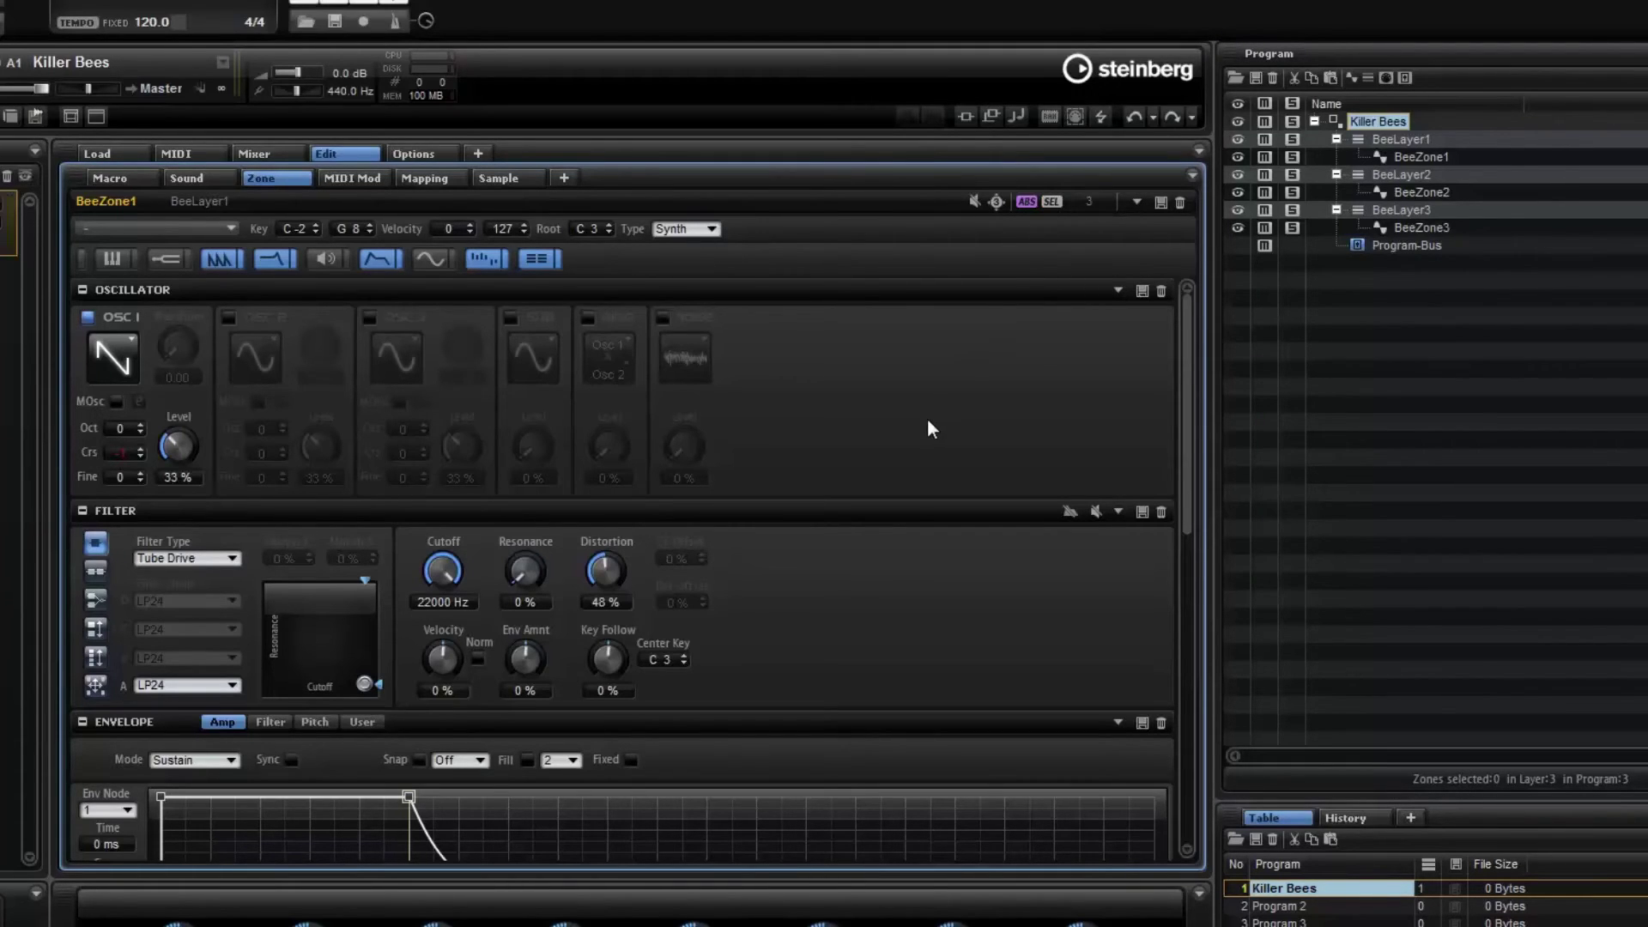
scroll(918, 518, down, 5)
scroll(918, 518, up, 5)
click(1409, 156)
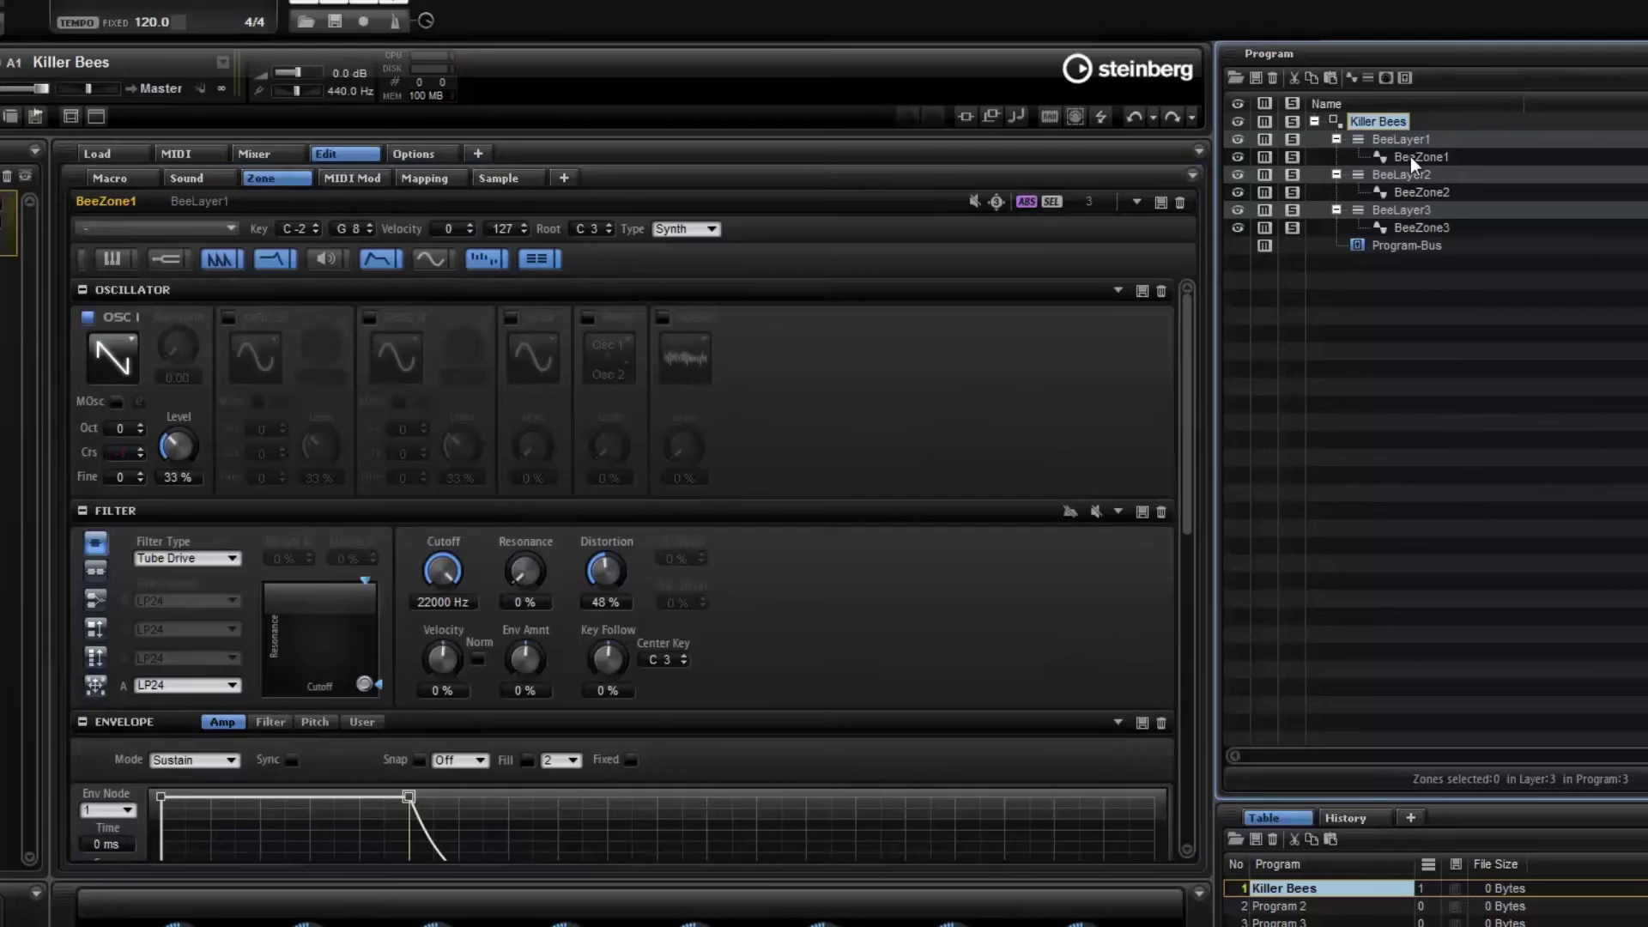
- Add a bus to BeeLayer1 and give BeeLayer2 its own BeeLayer2-Bus
click(1403, 77)
click(1452, 93)
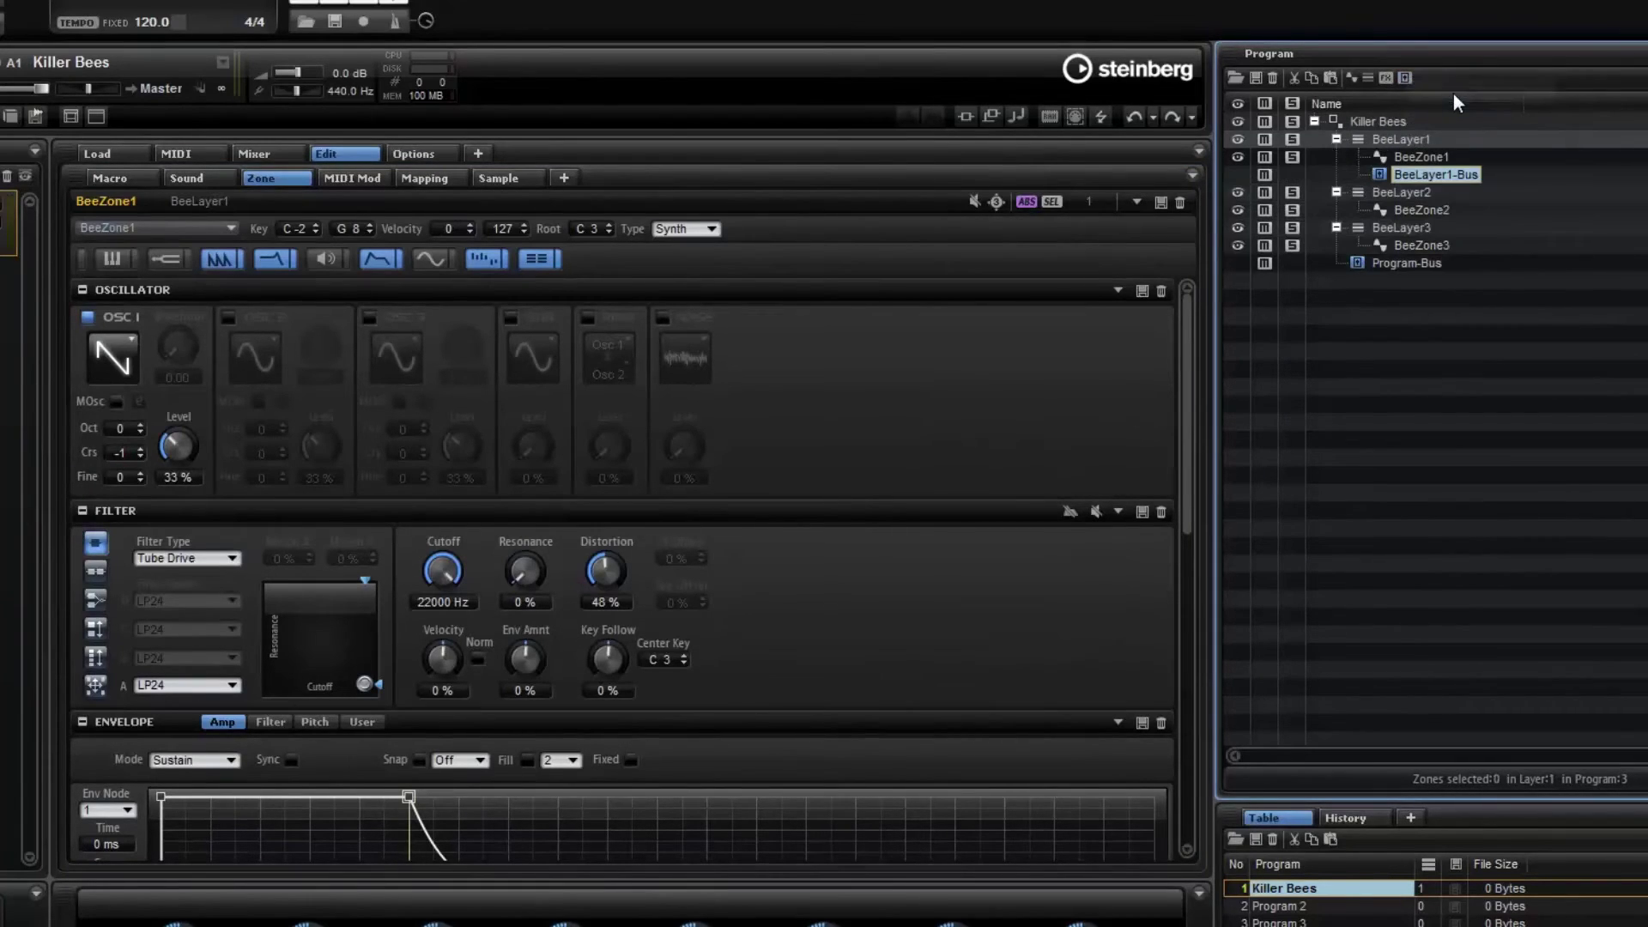
click(1406, 209)
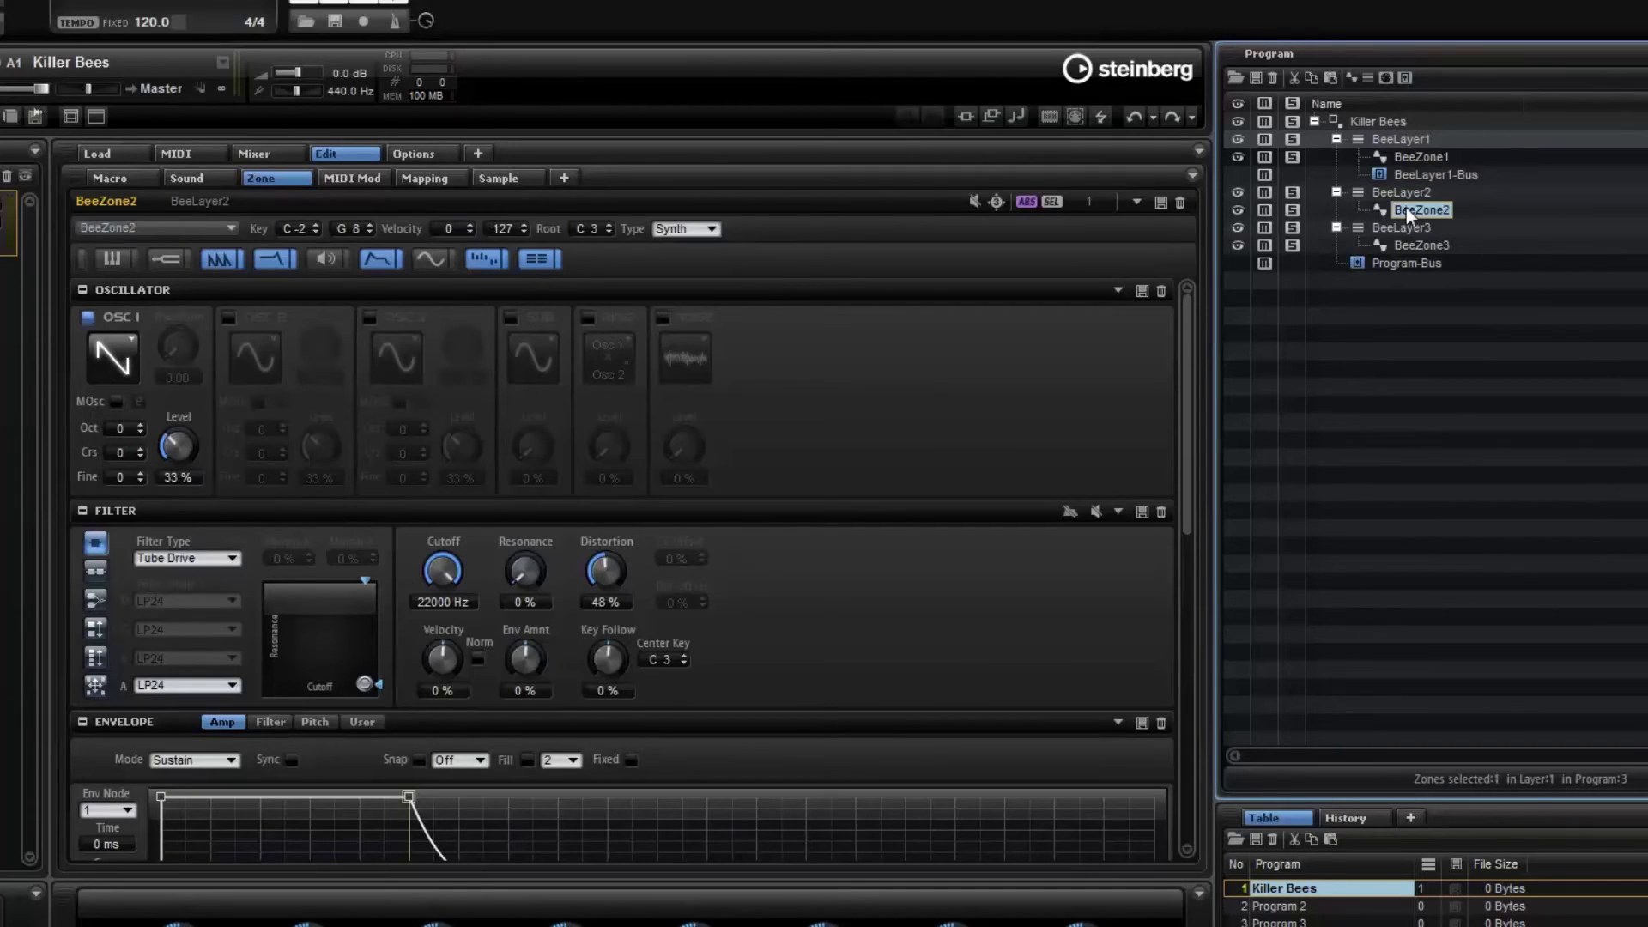
click(1406, 193)
click(1404, 79)
click(1416, 94)
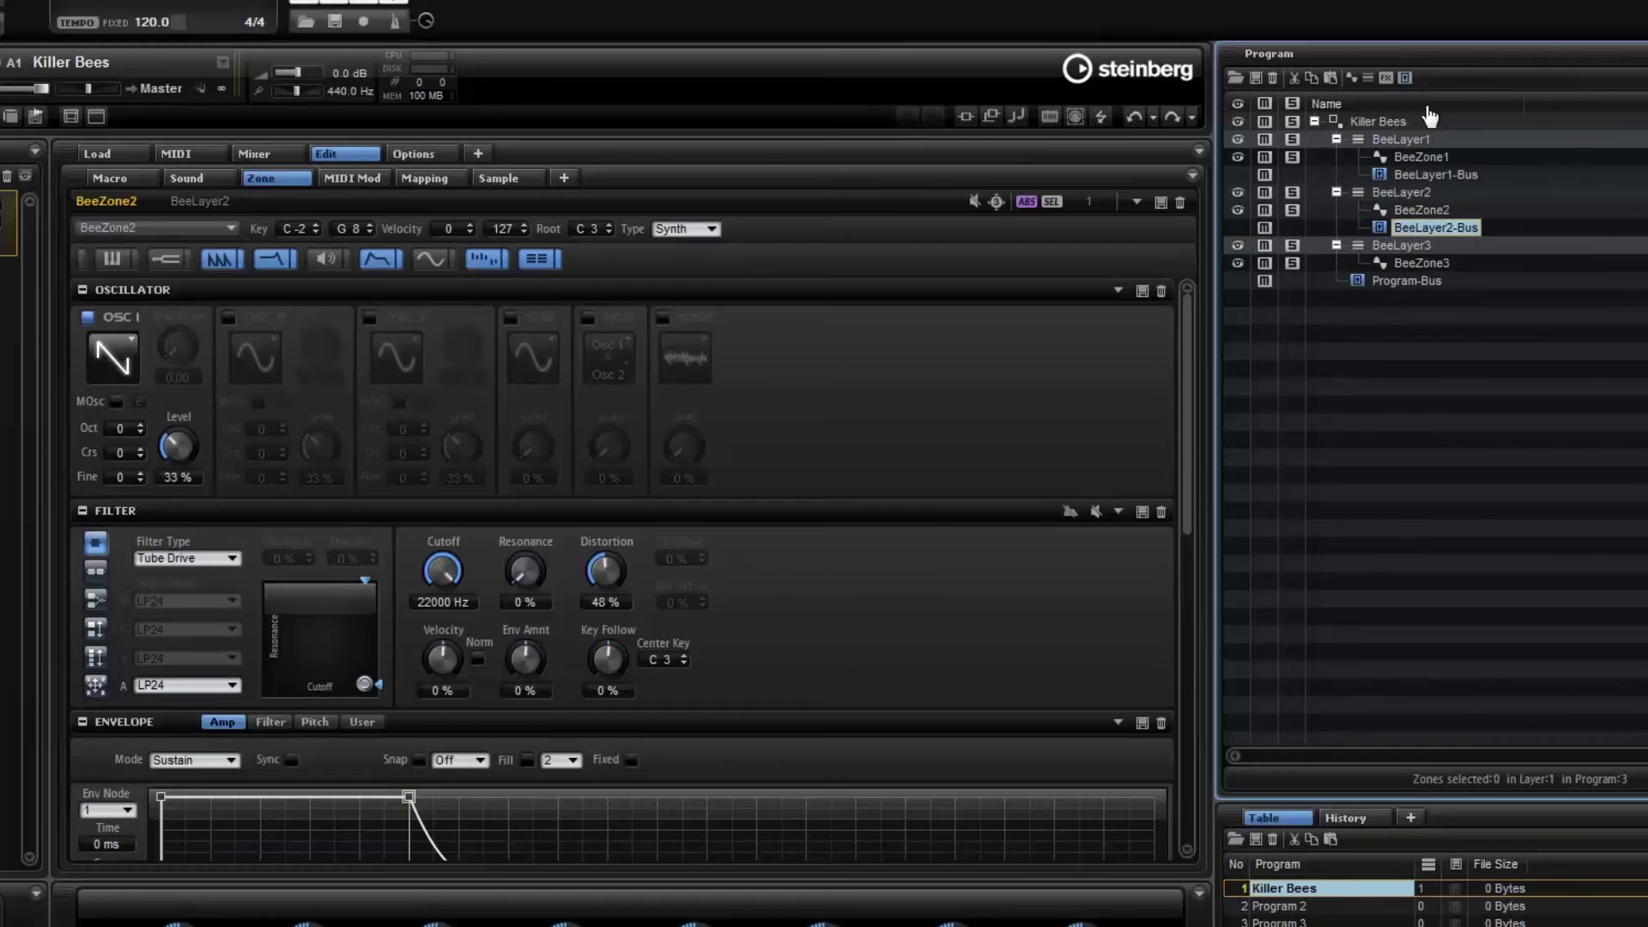
- Give BeeLayer3 its own bus, BeeLayer3-Bus
click(1417, 243)
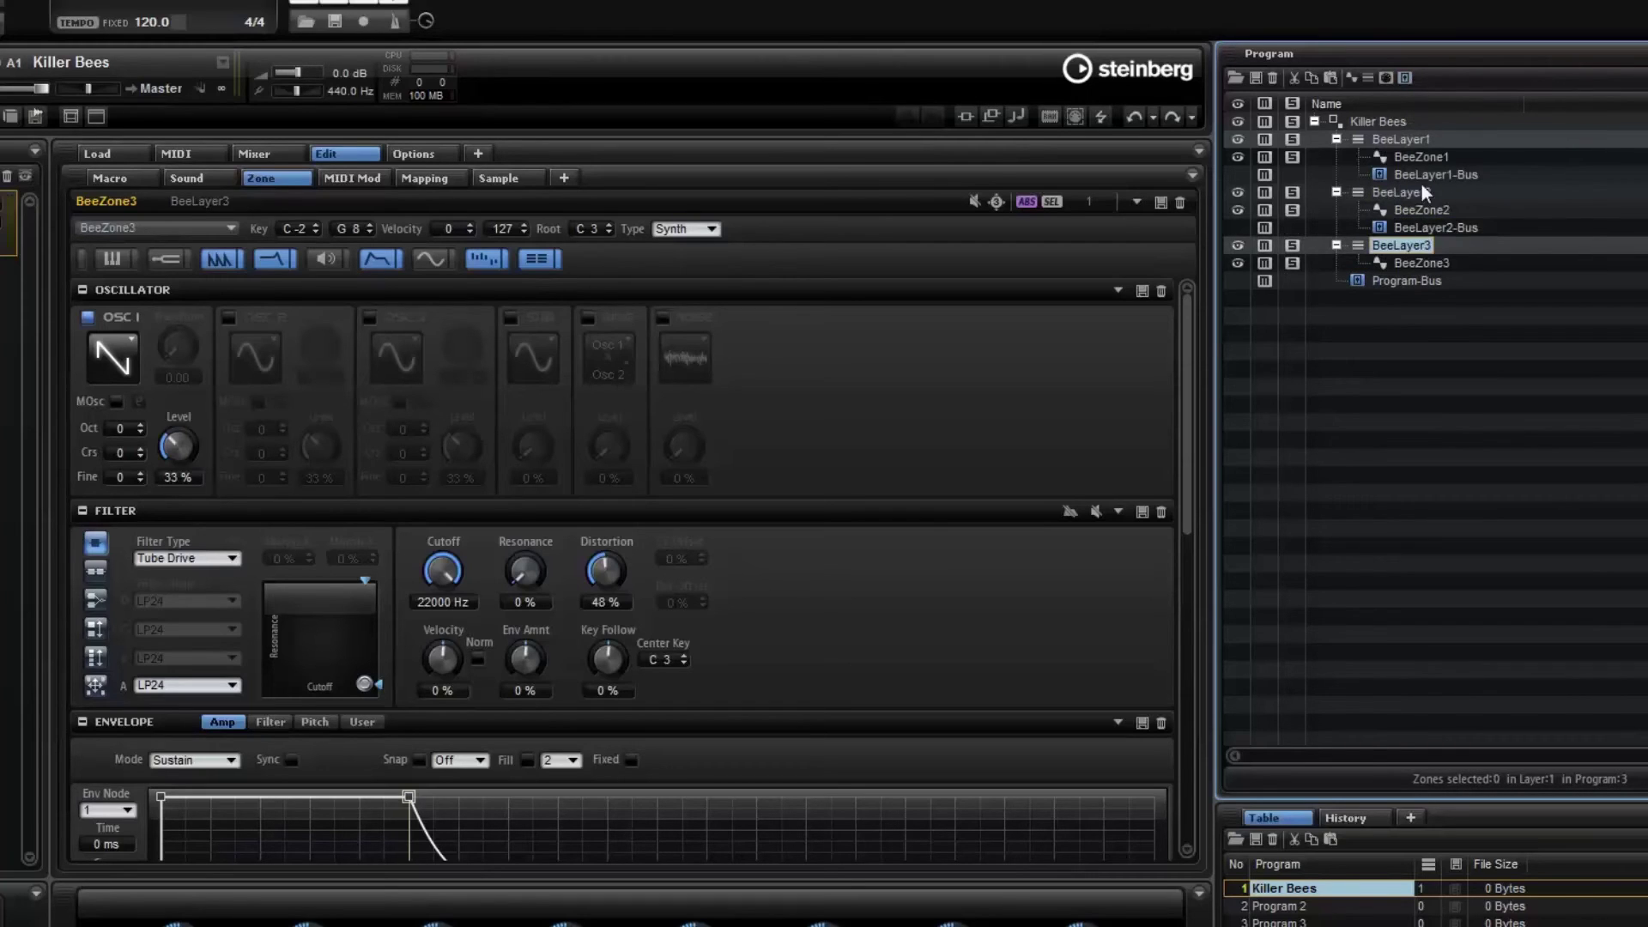
click(1405, 79)
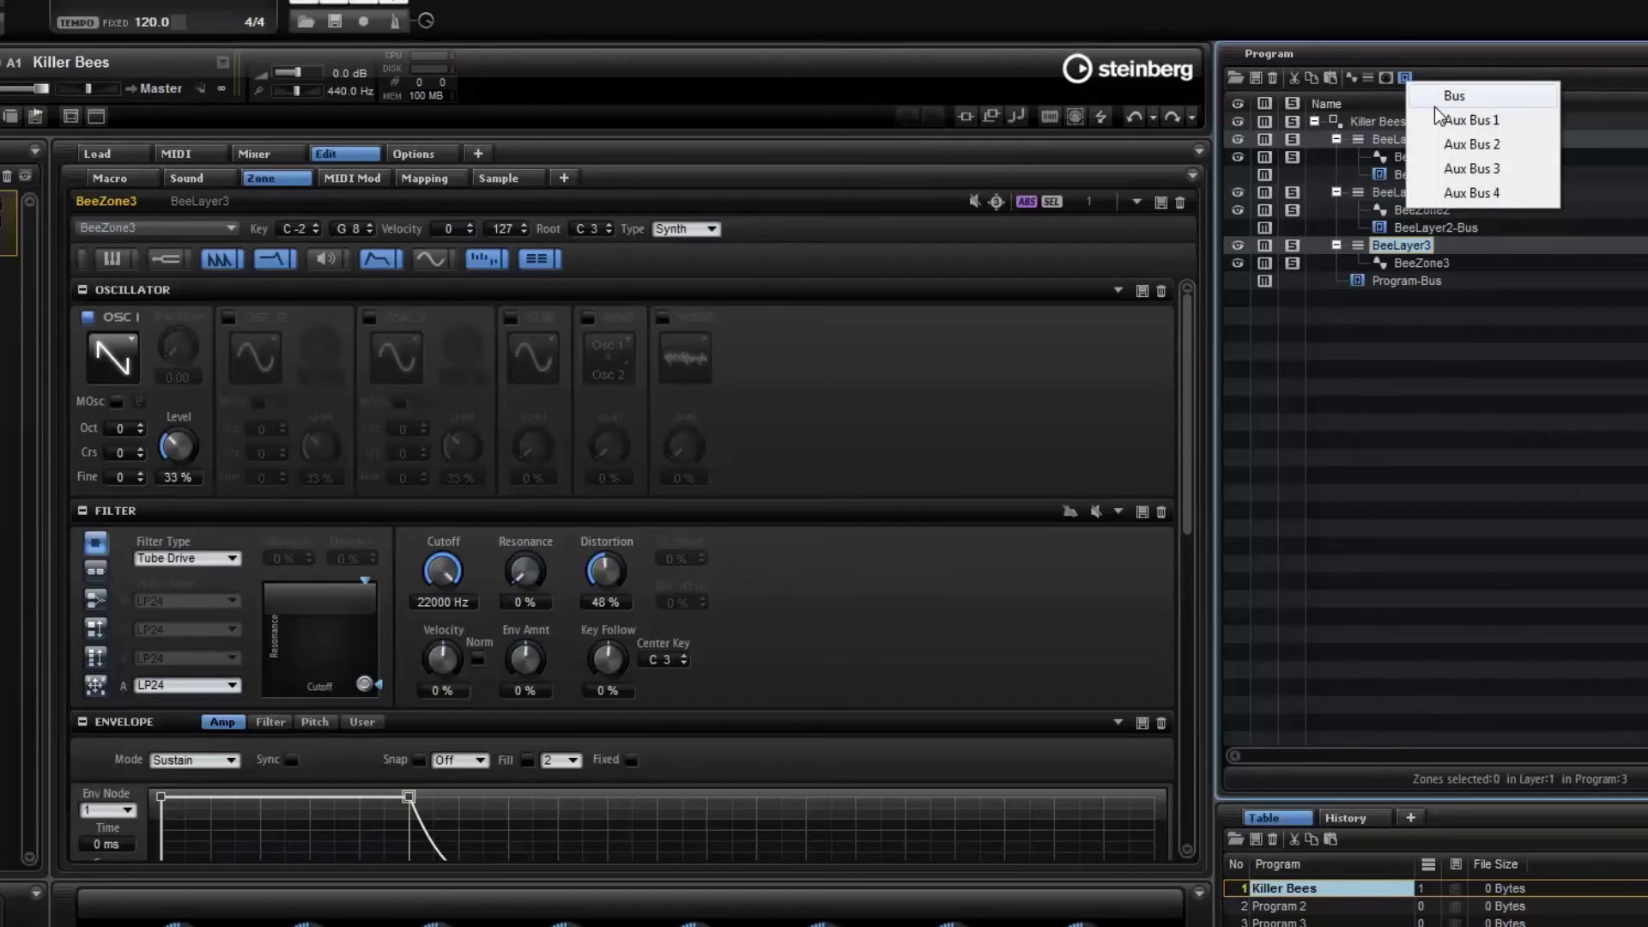
click(1434, 107)
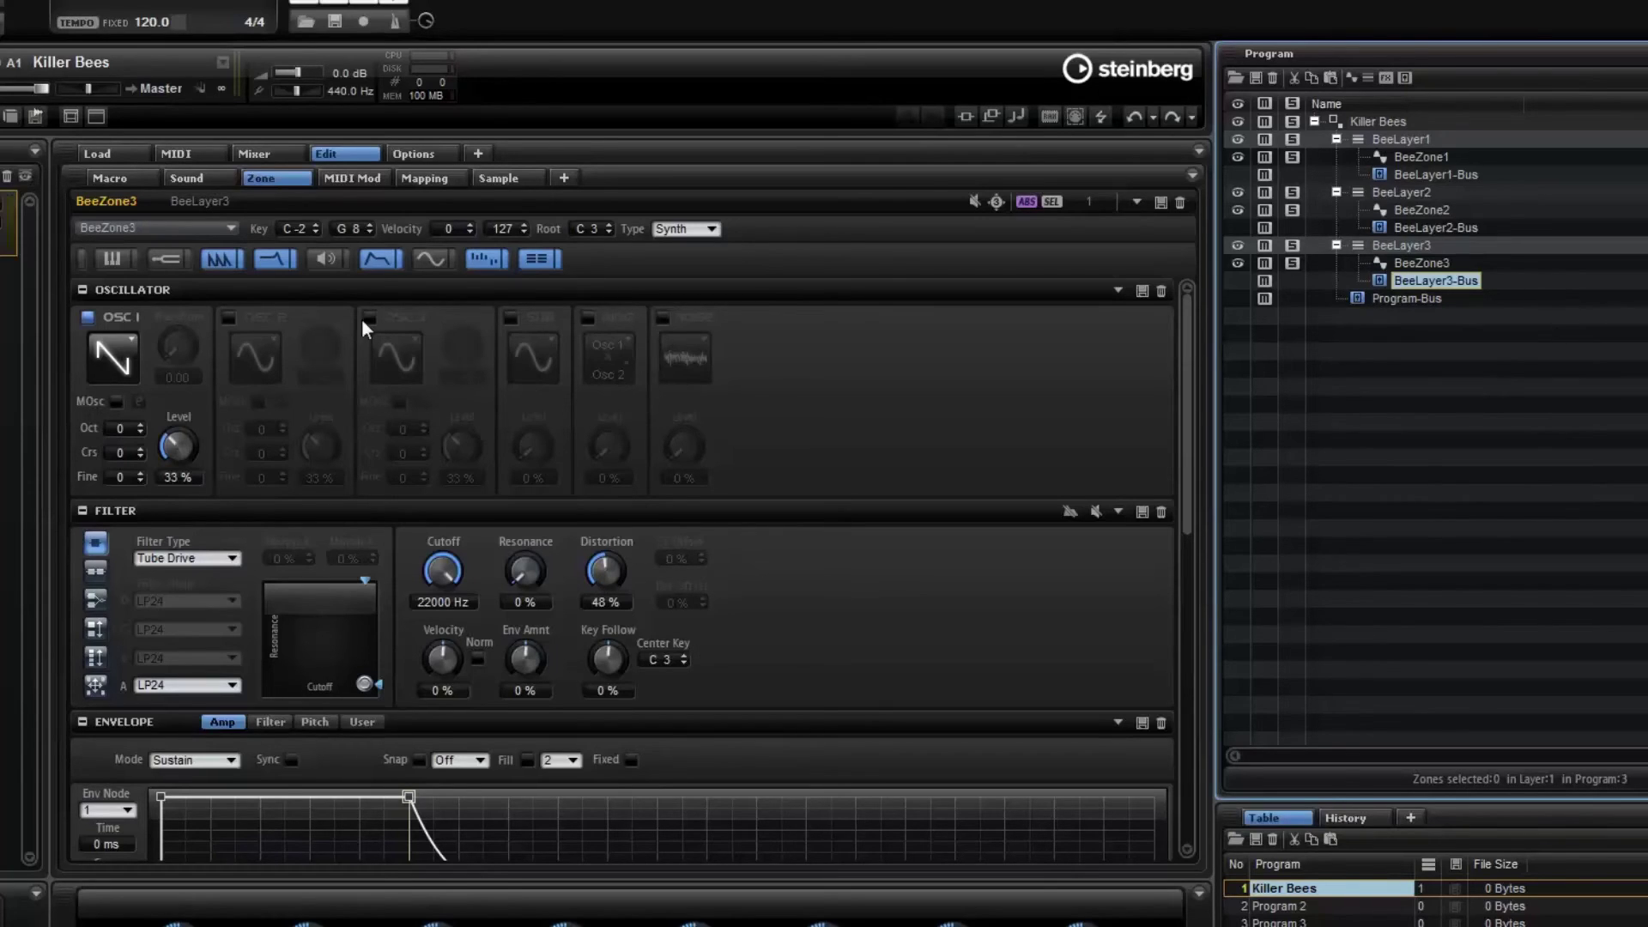
click(282, 159)
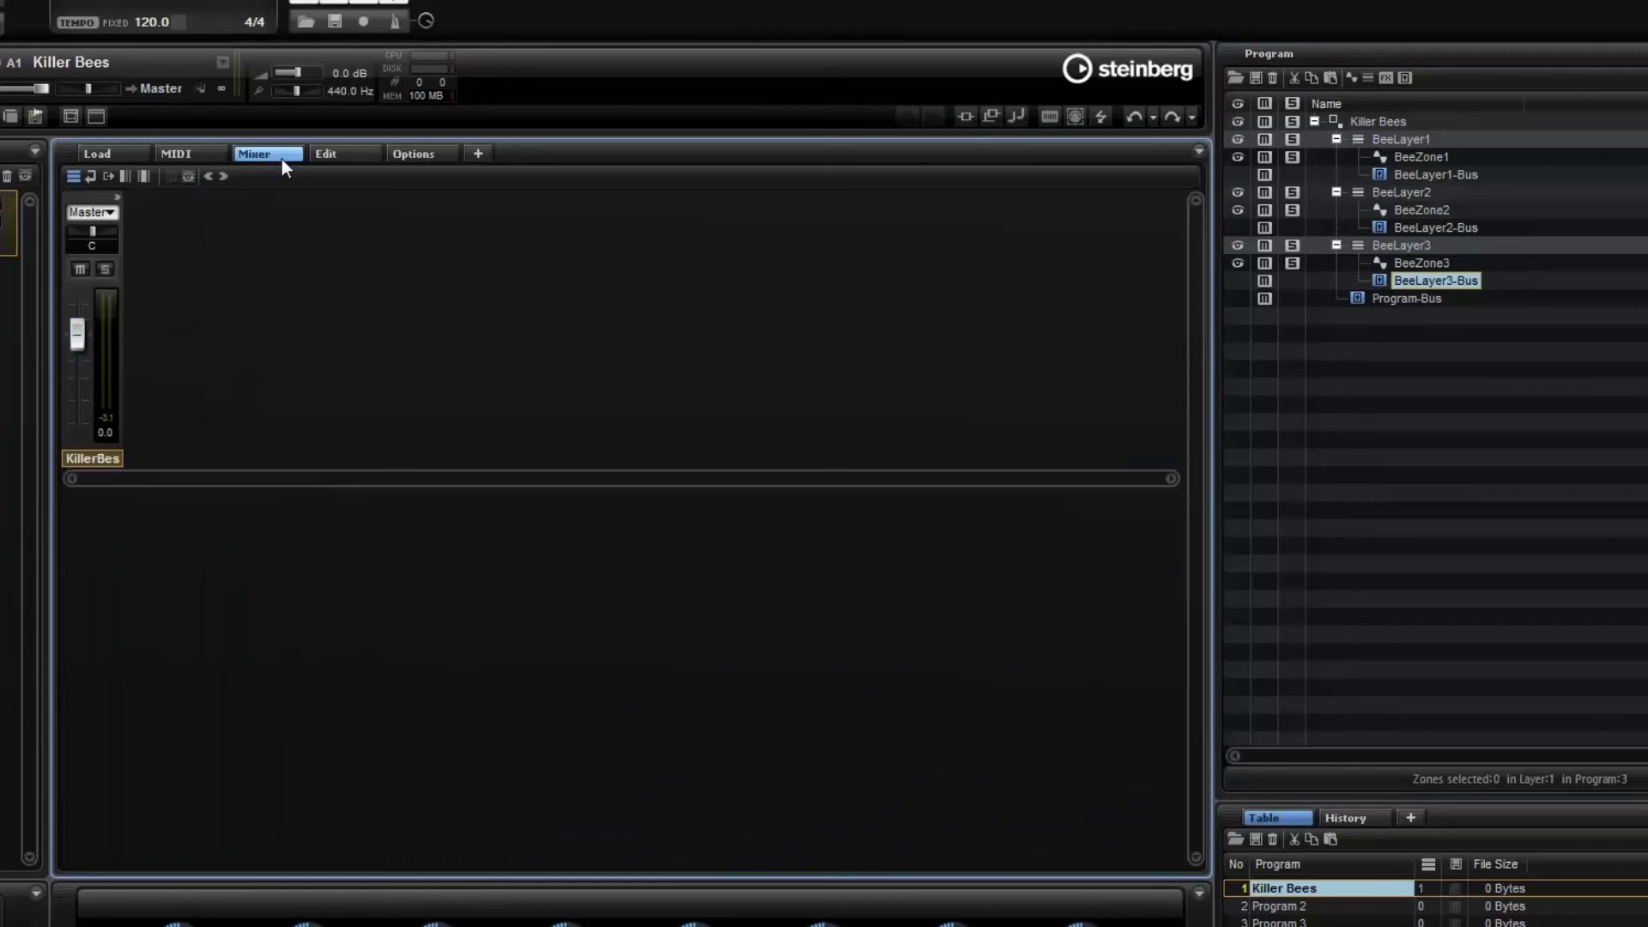
- Show the Killer Bees program's descending bus channels in the mixer with widened strips
click(1368, 122)
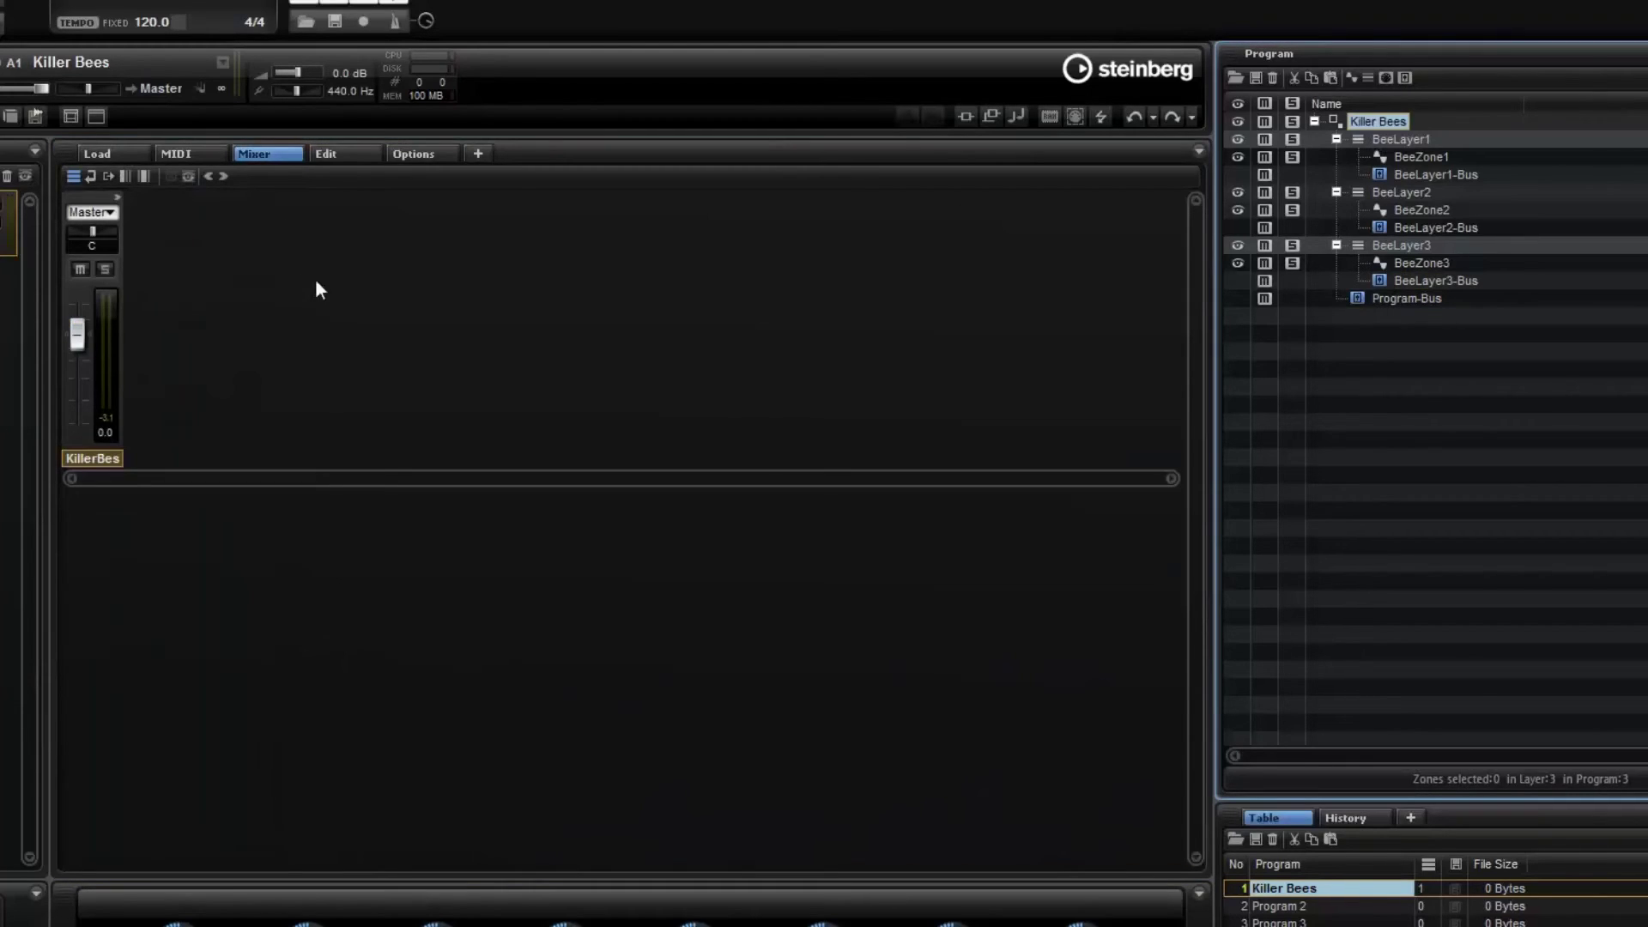
click(146, 174)
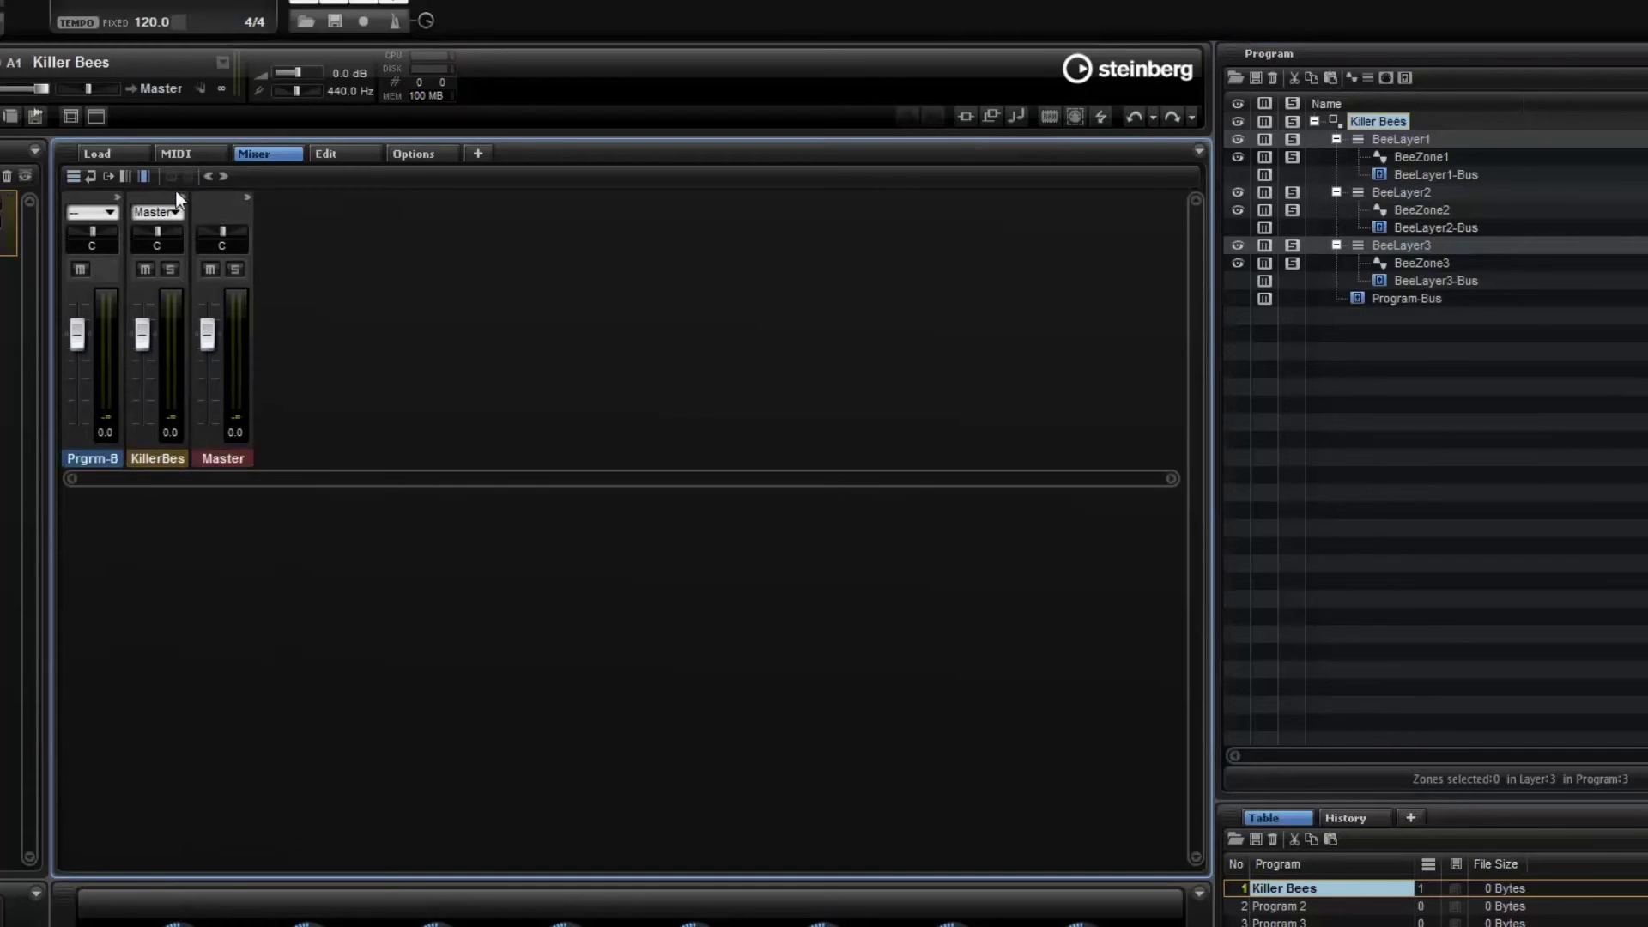
click(224, 176)
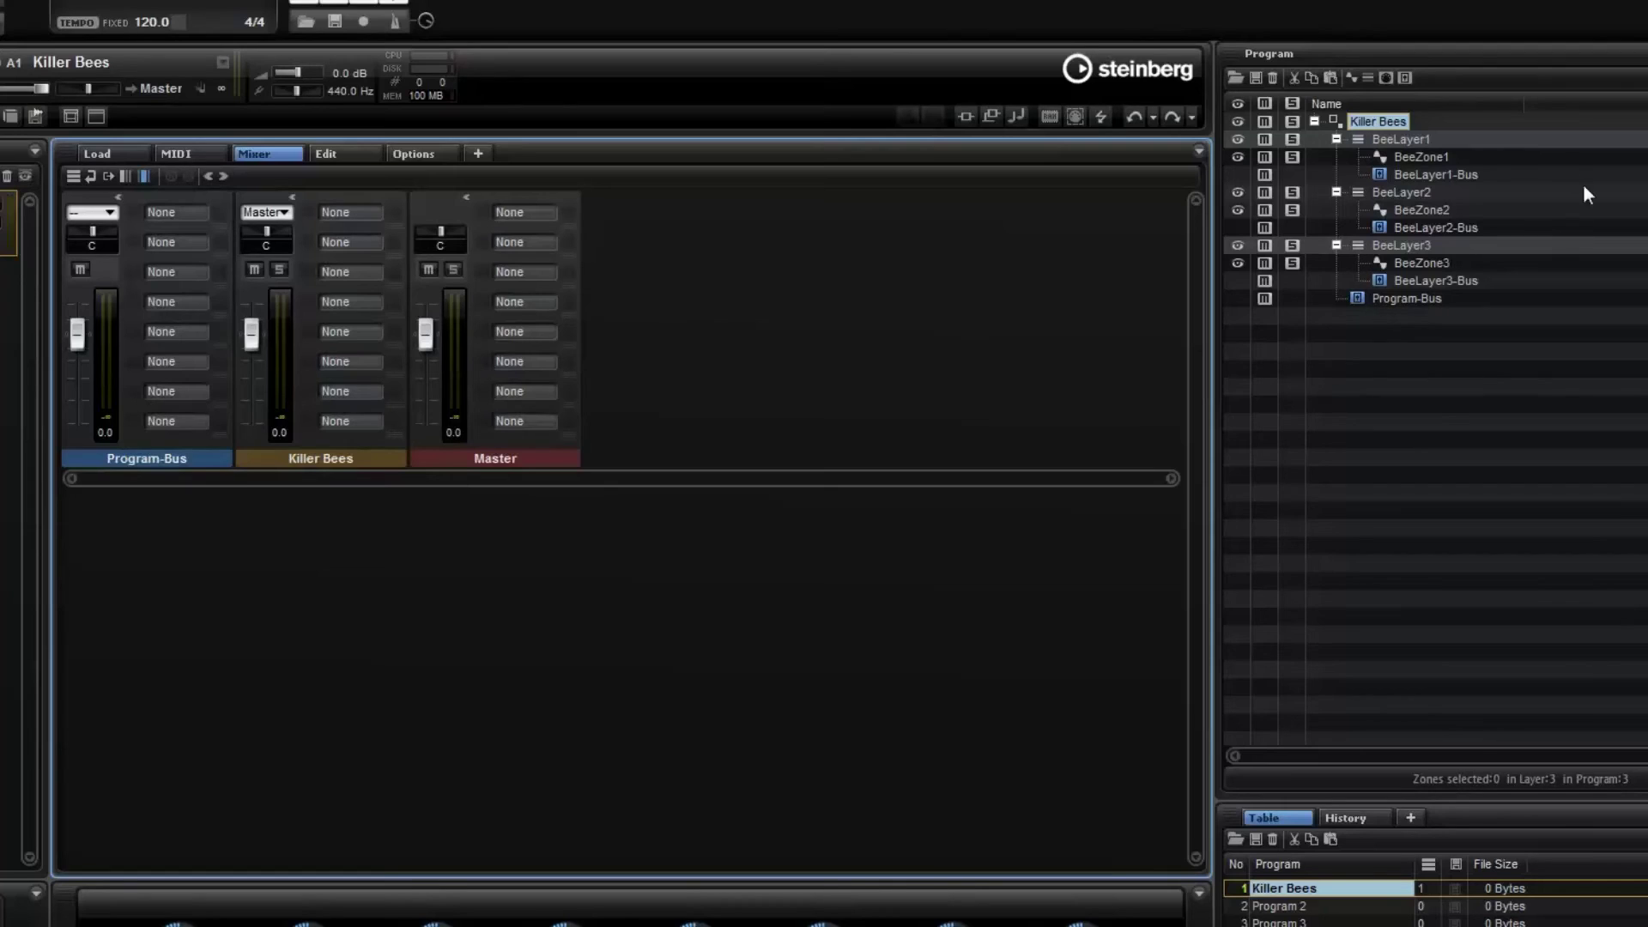
- Pan BeeLayer1-Bus to L57 and BeeLayer3-Bus to R89
click(1429, 173)
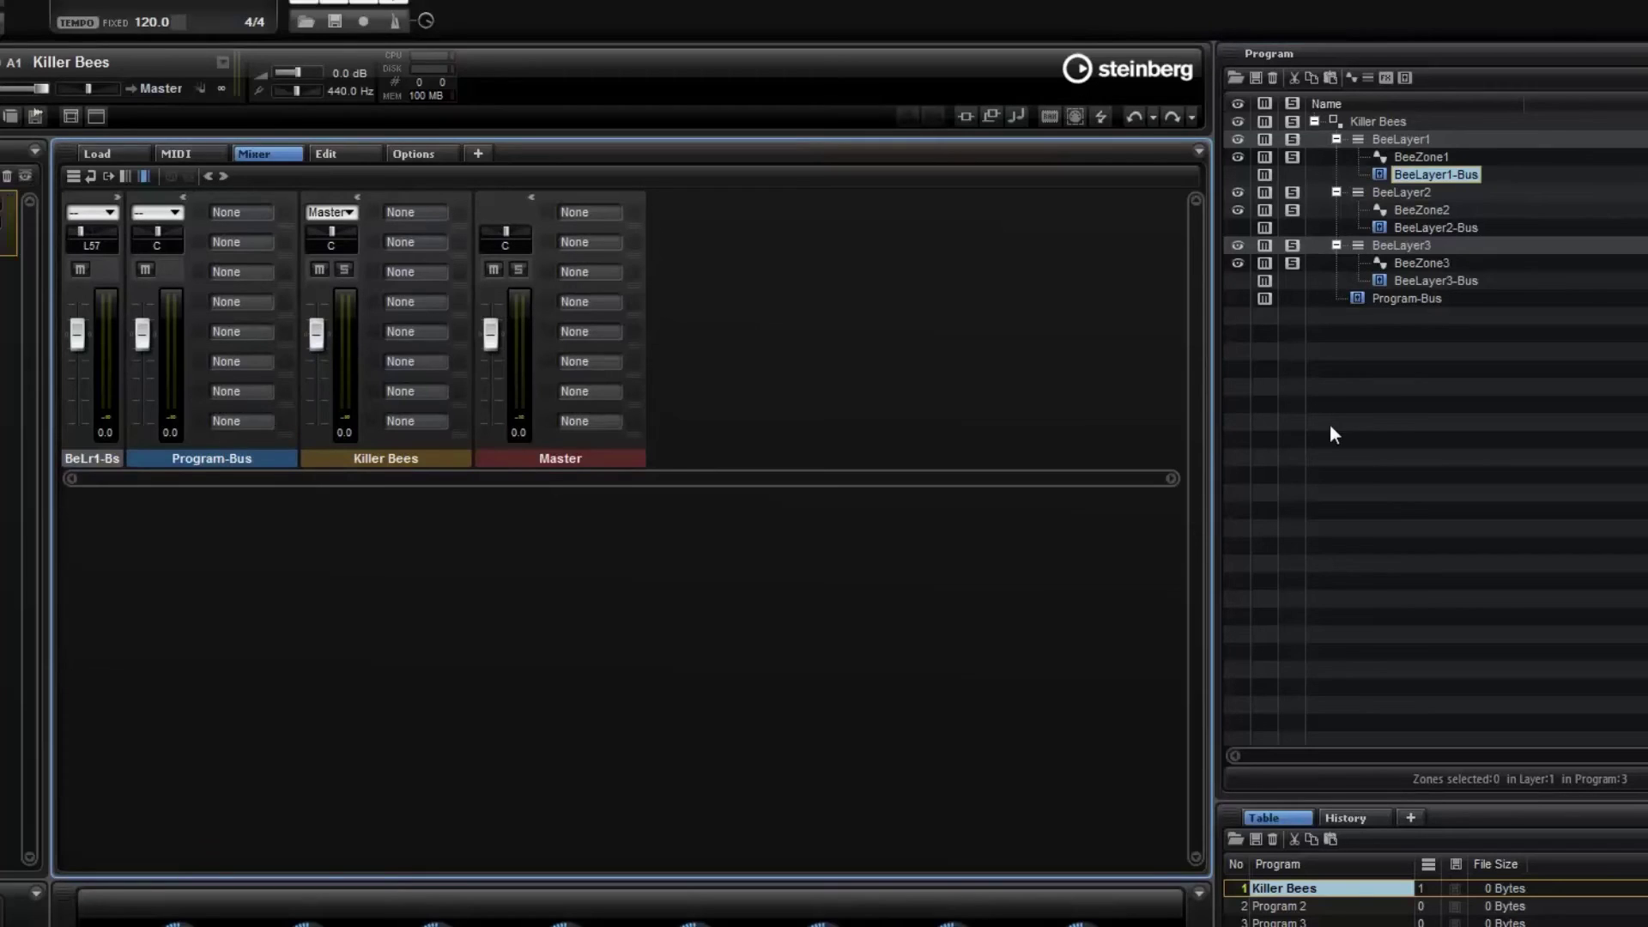
click(1428, 280)
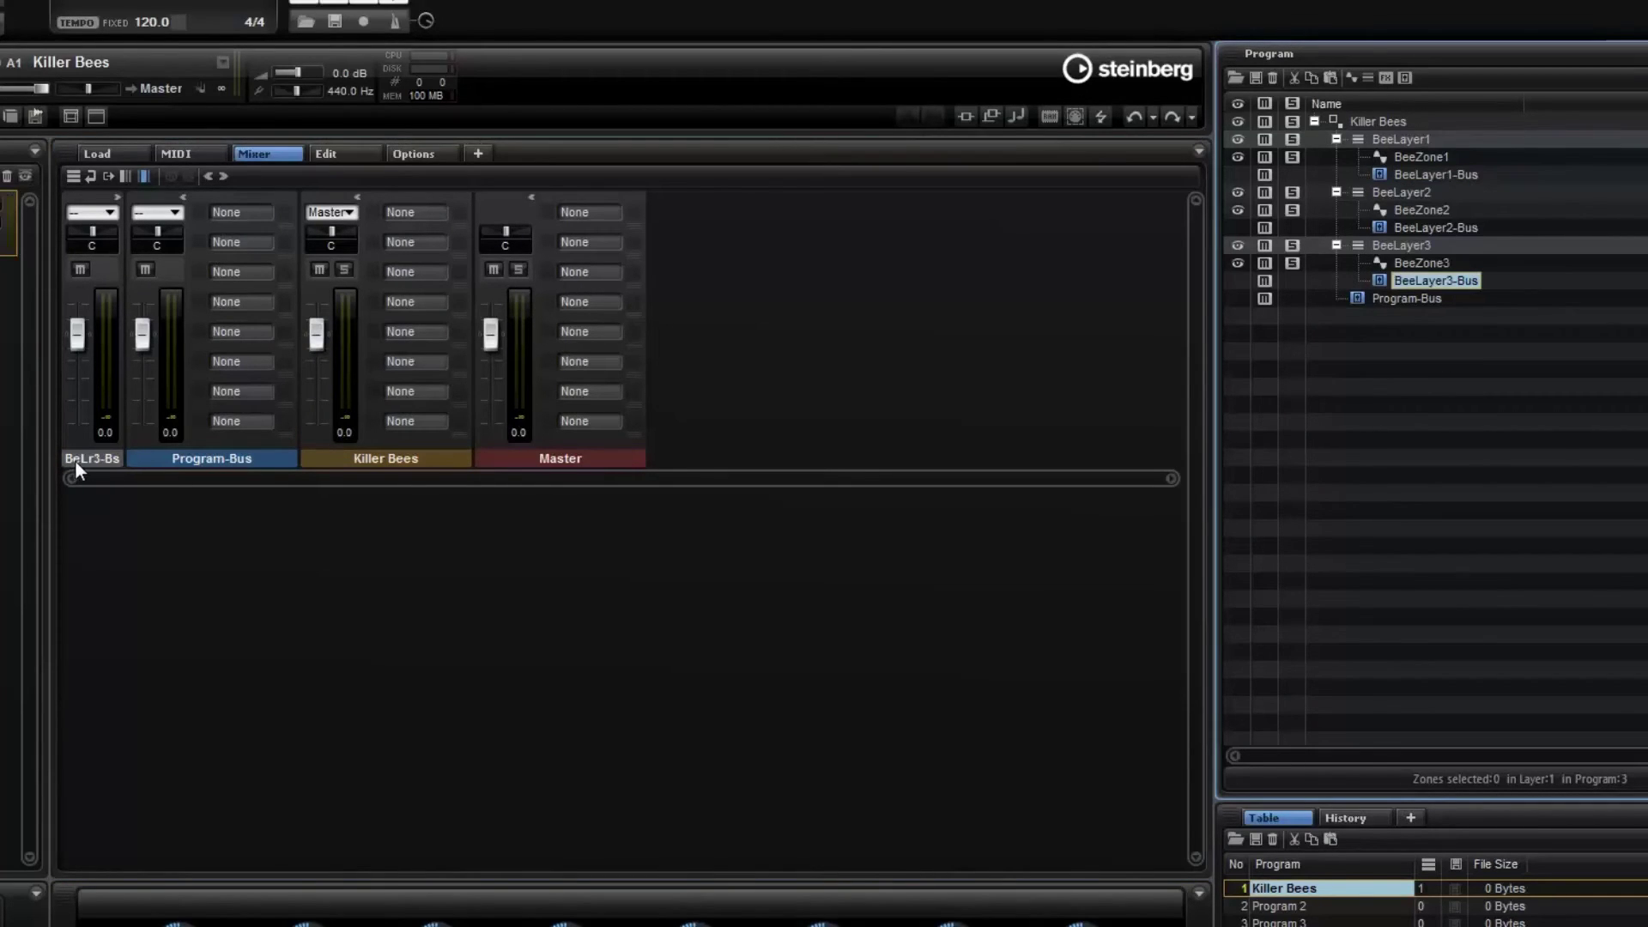
click(93, 231)
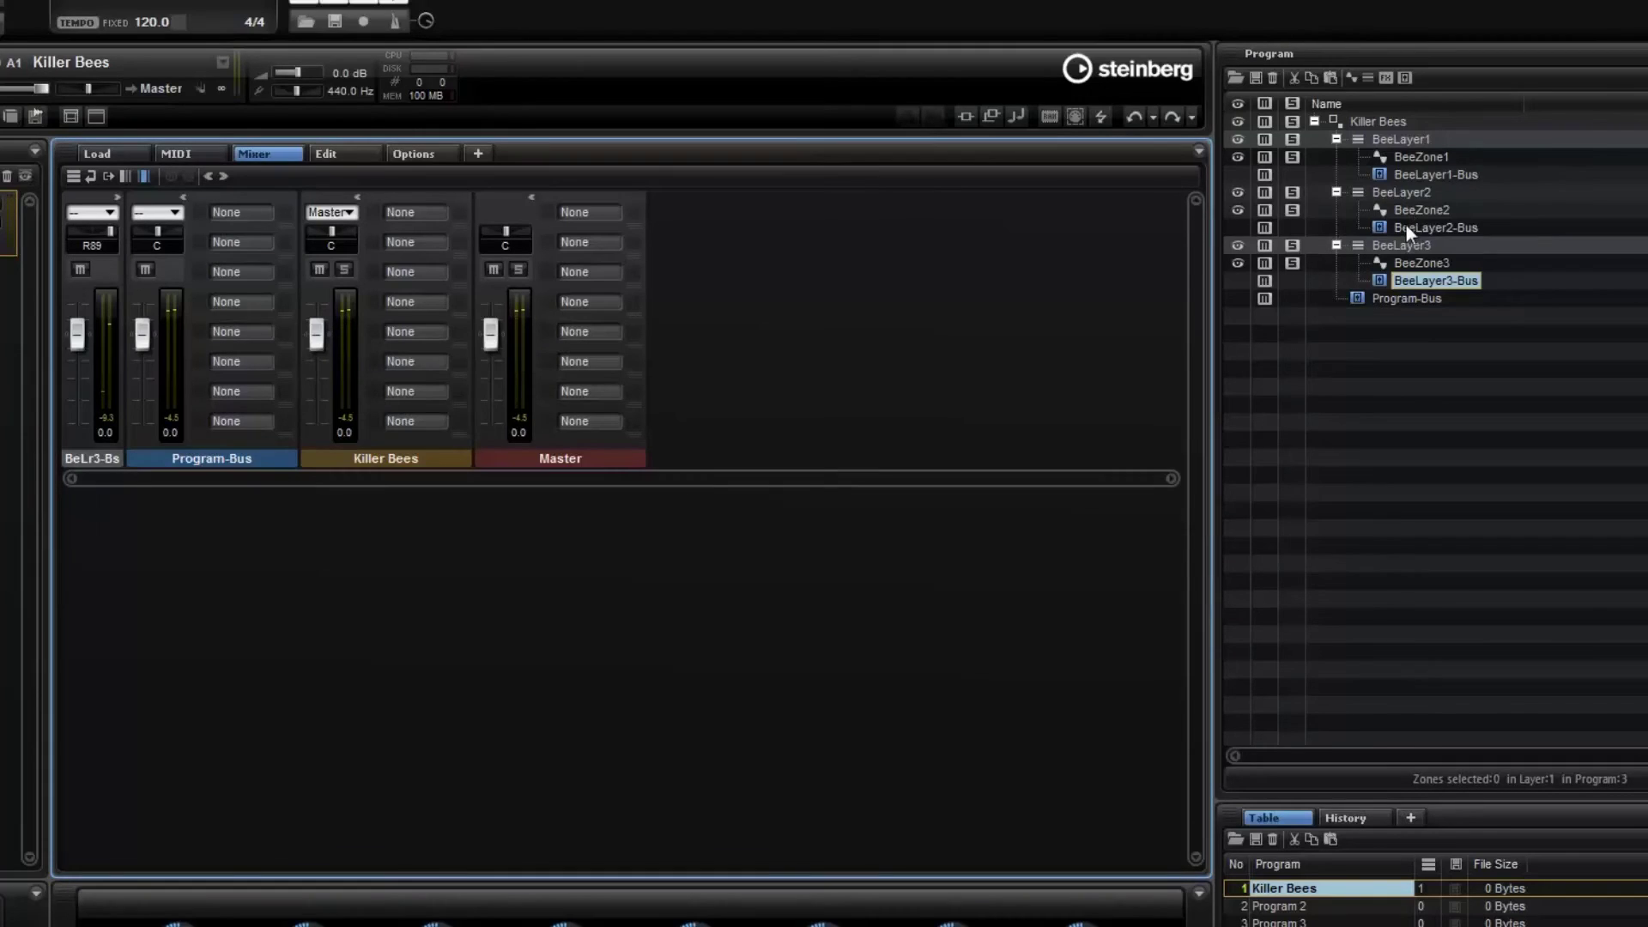
click(1406, 304)
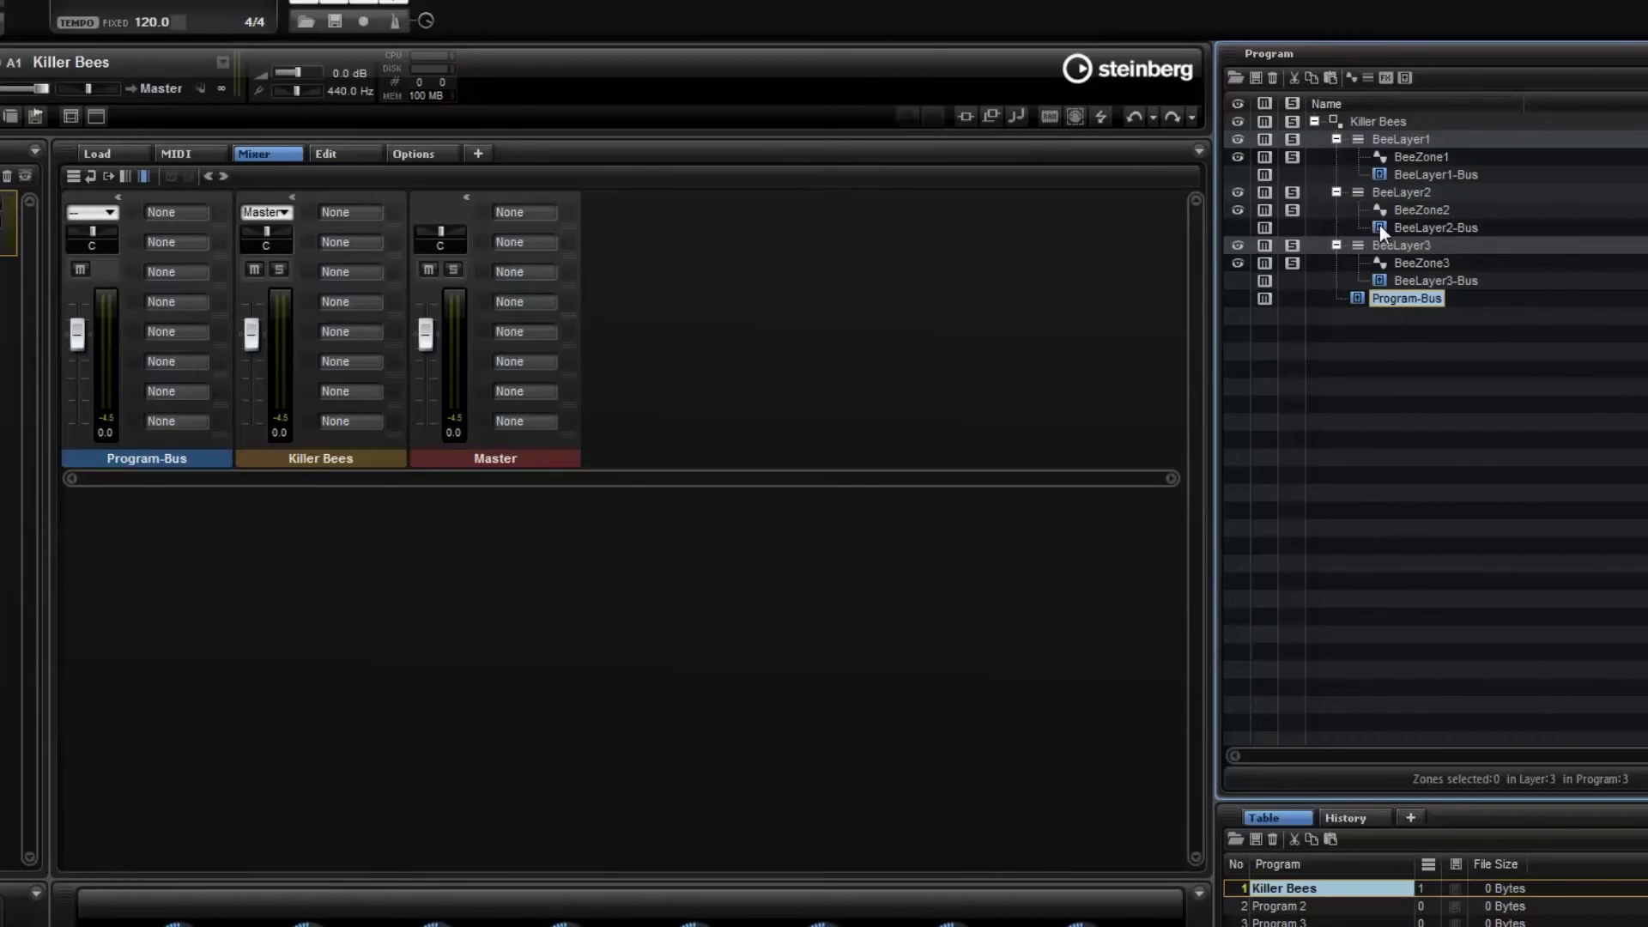
click(1385, 79)
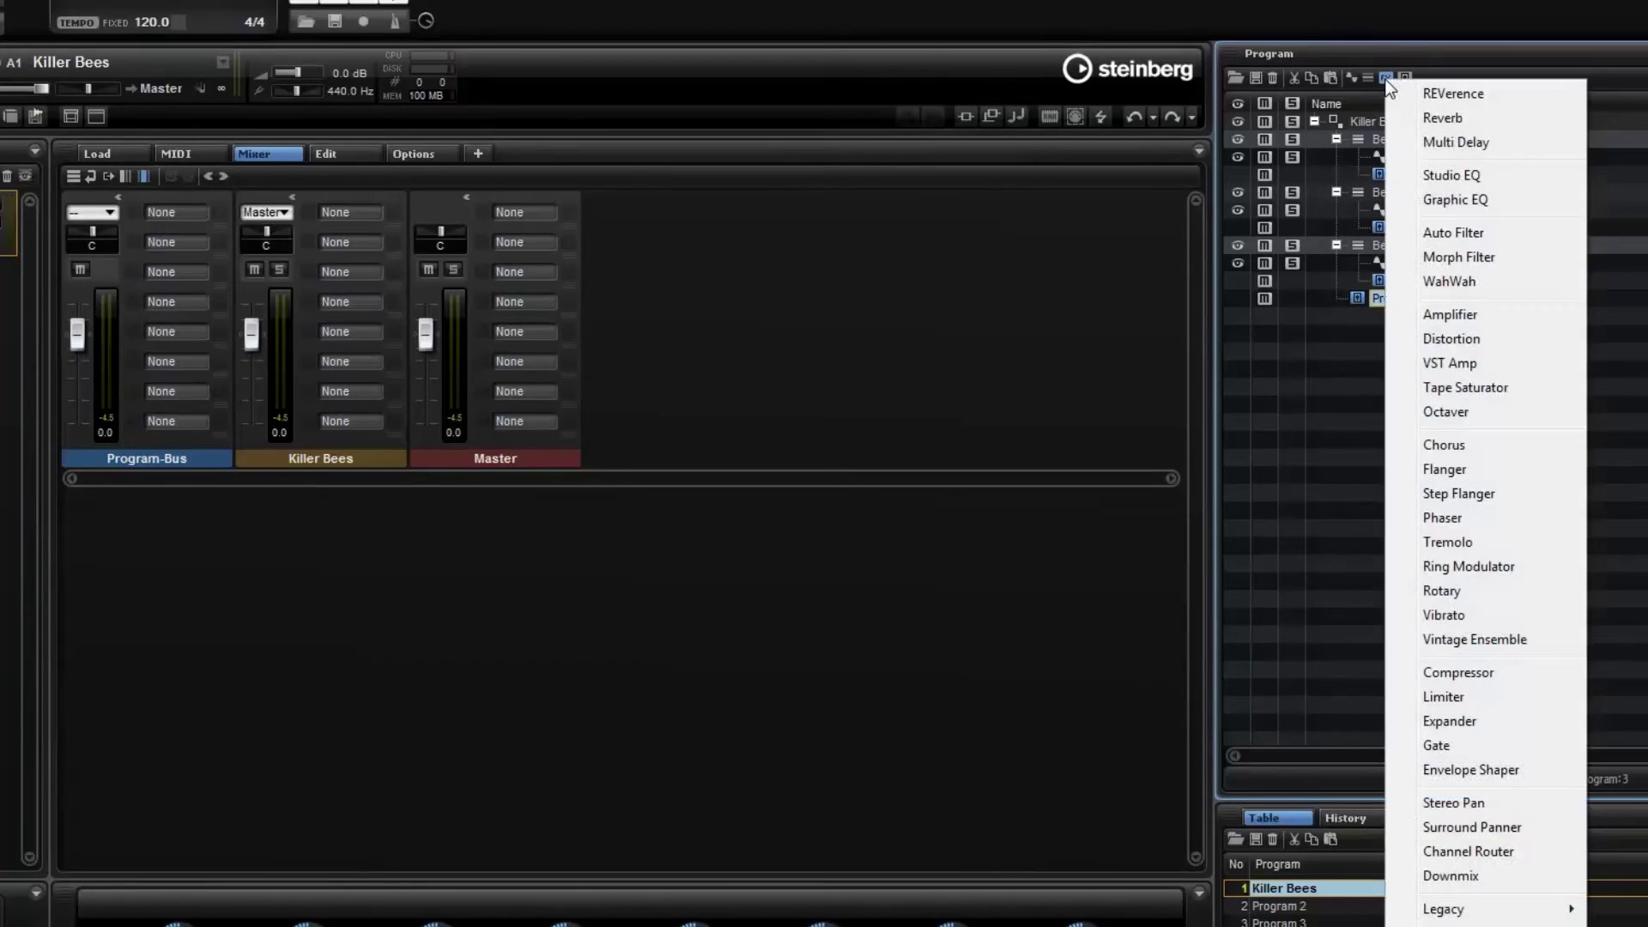
- Insert an unsynced Multi Delay on the Program-Bus with 350 ms time and 15% feedback
click(1445, 143)
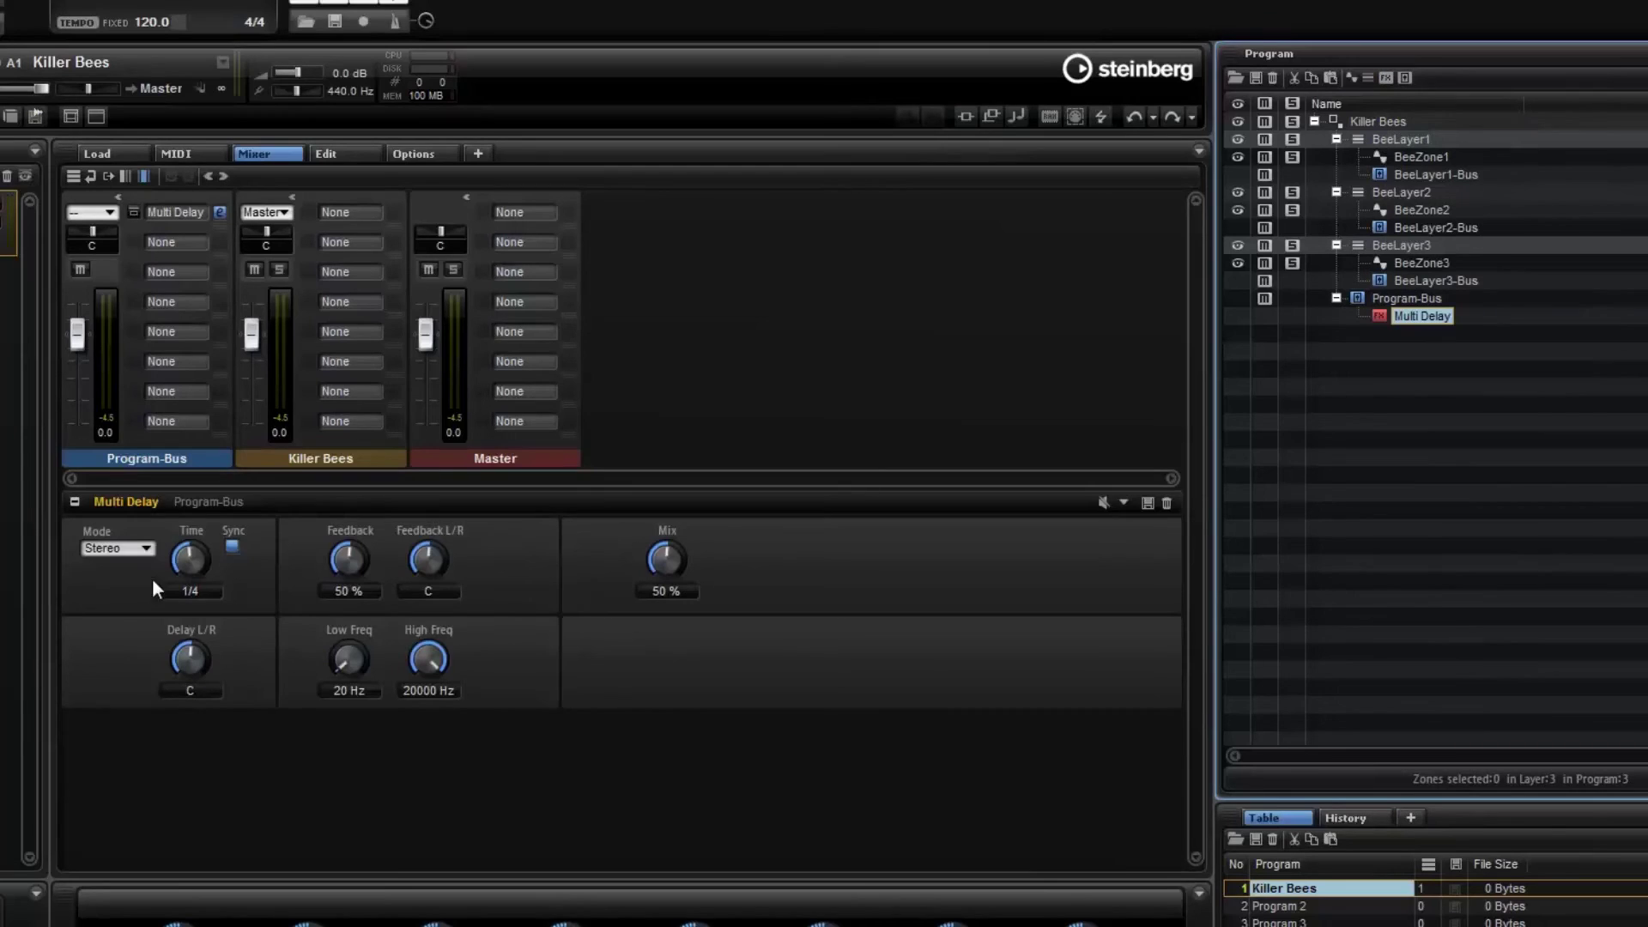
click(233, 546)
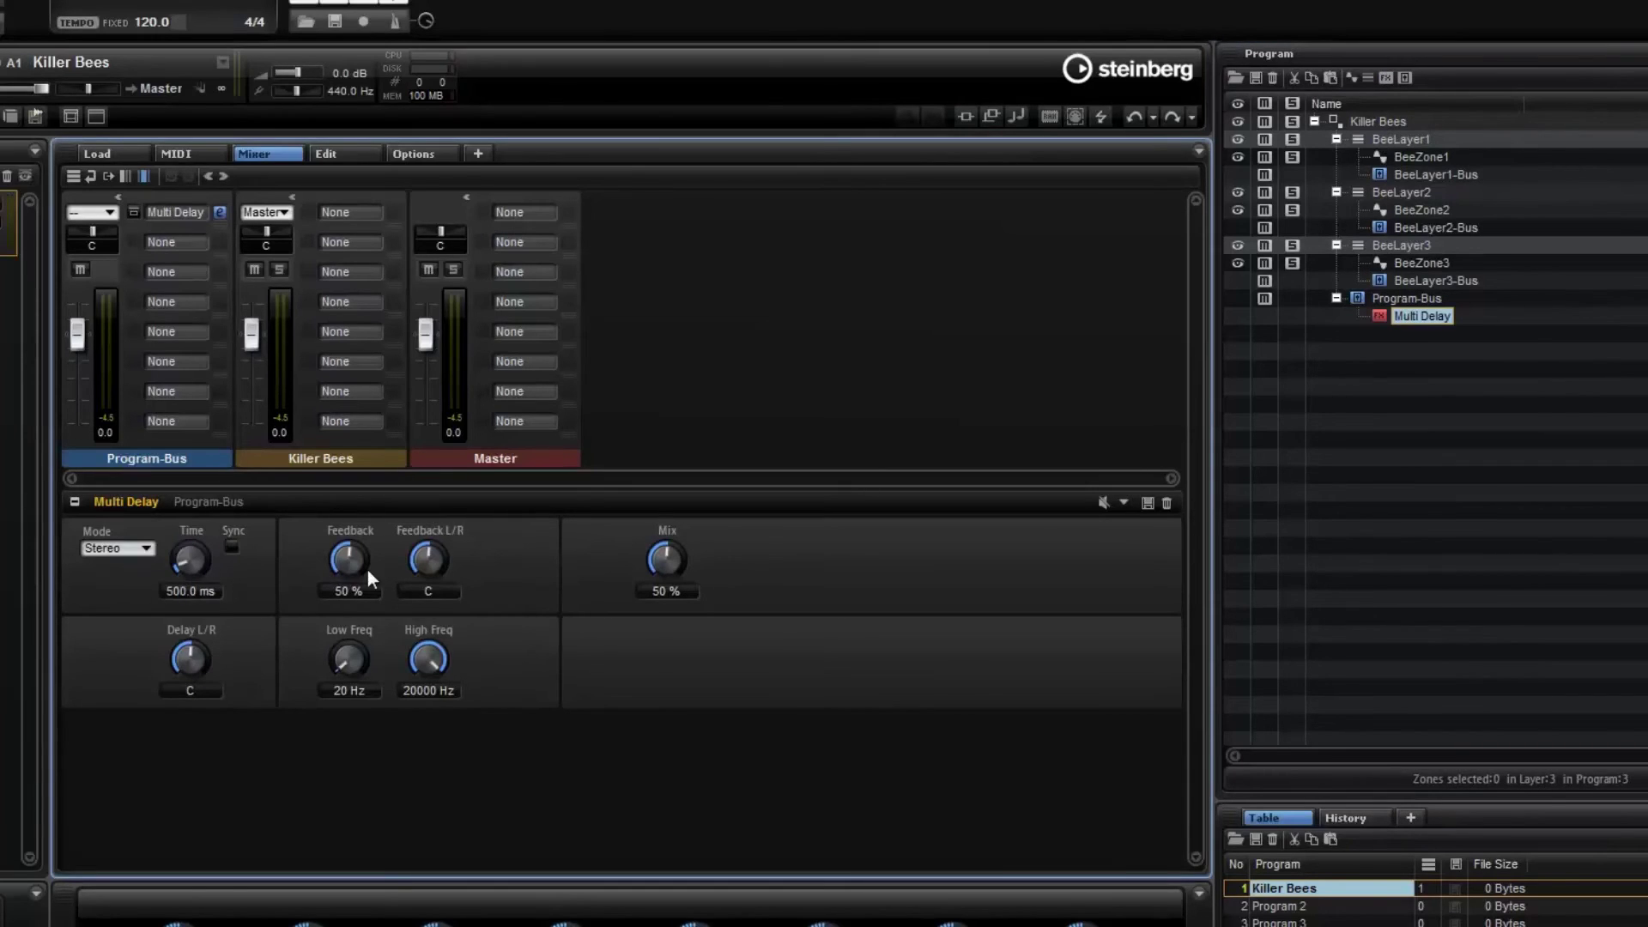
drag(346, 586, 347, 641)
click(1424, 173)
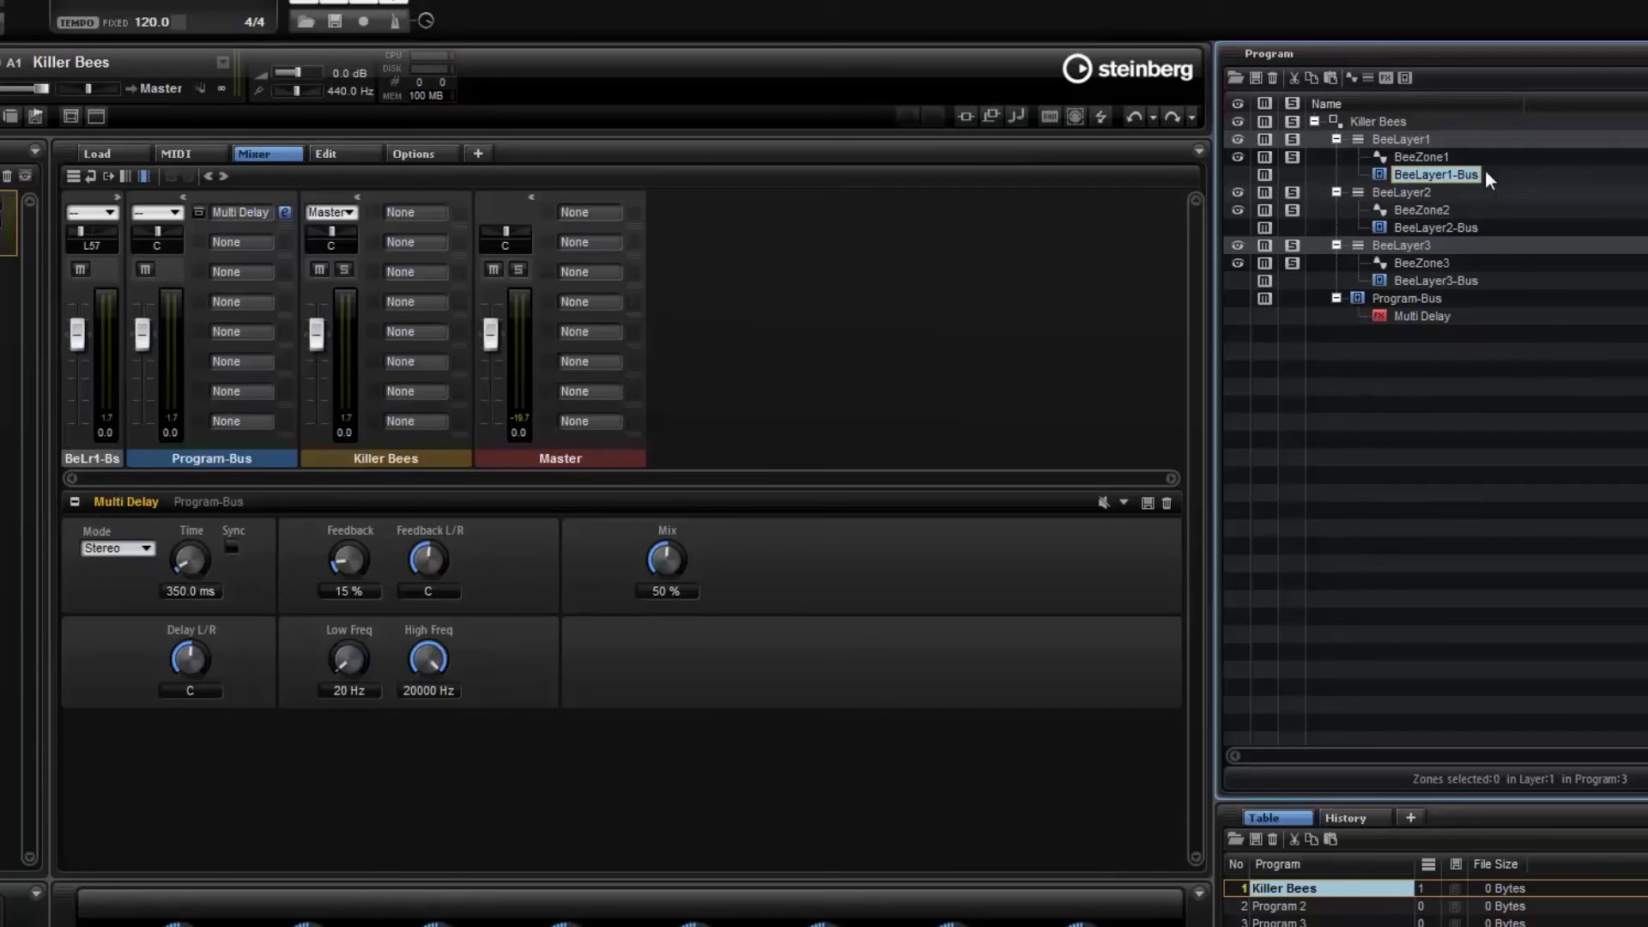
click(1407, 140)
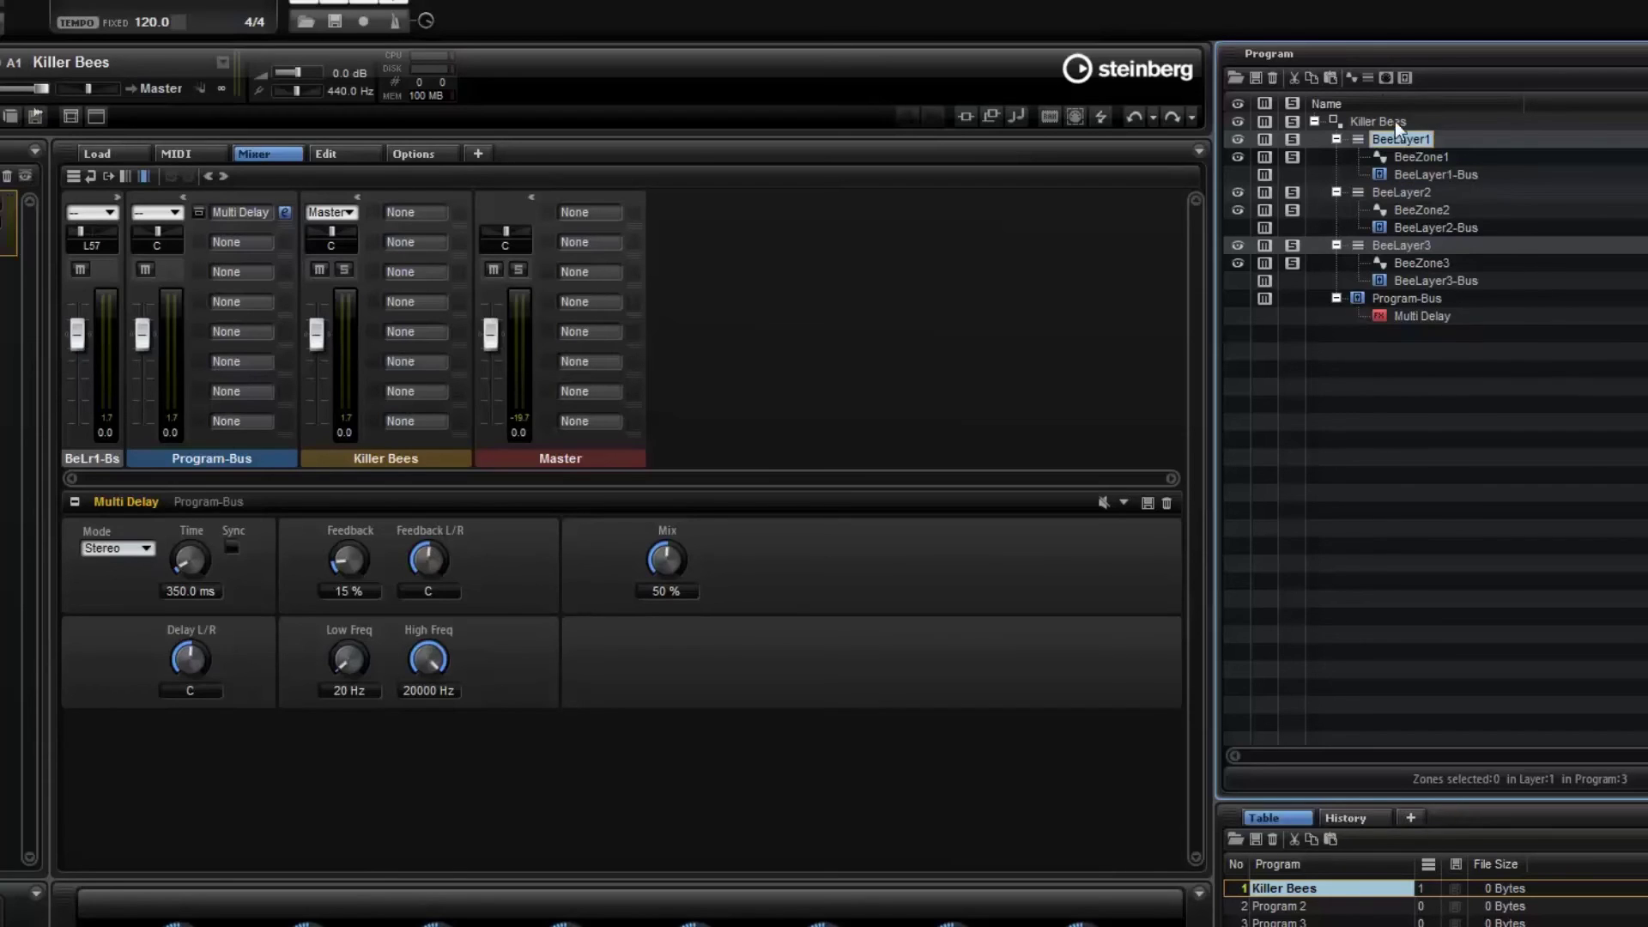
- Create a new layer directly under Killer Bees and name it Noise
click(1370, 77)
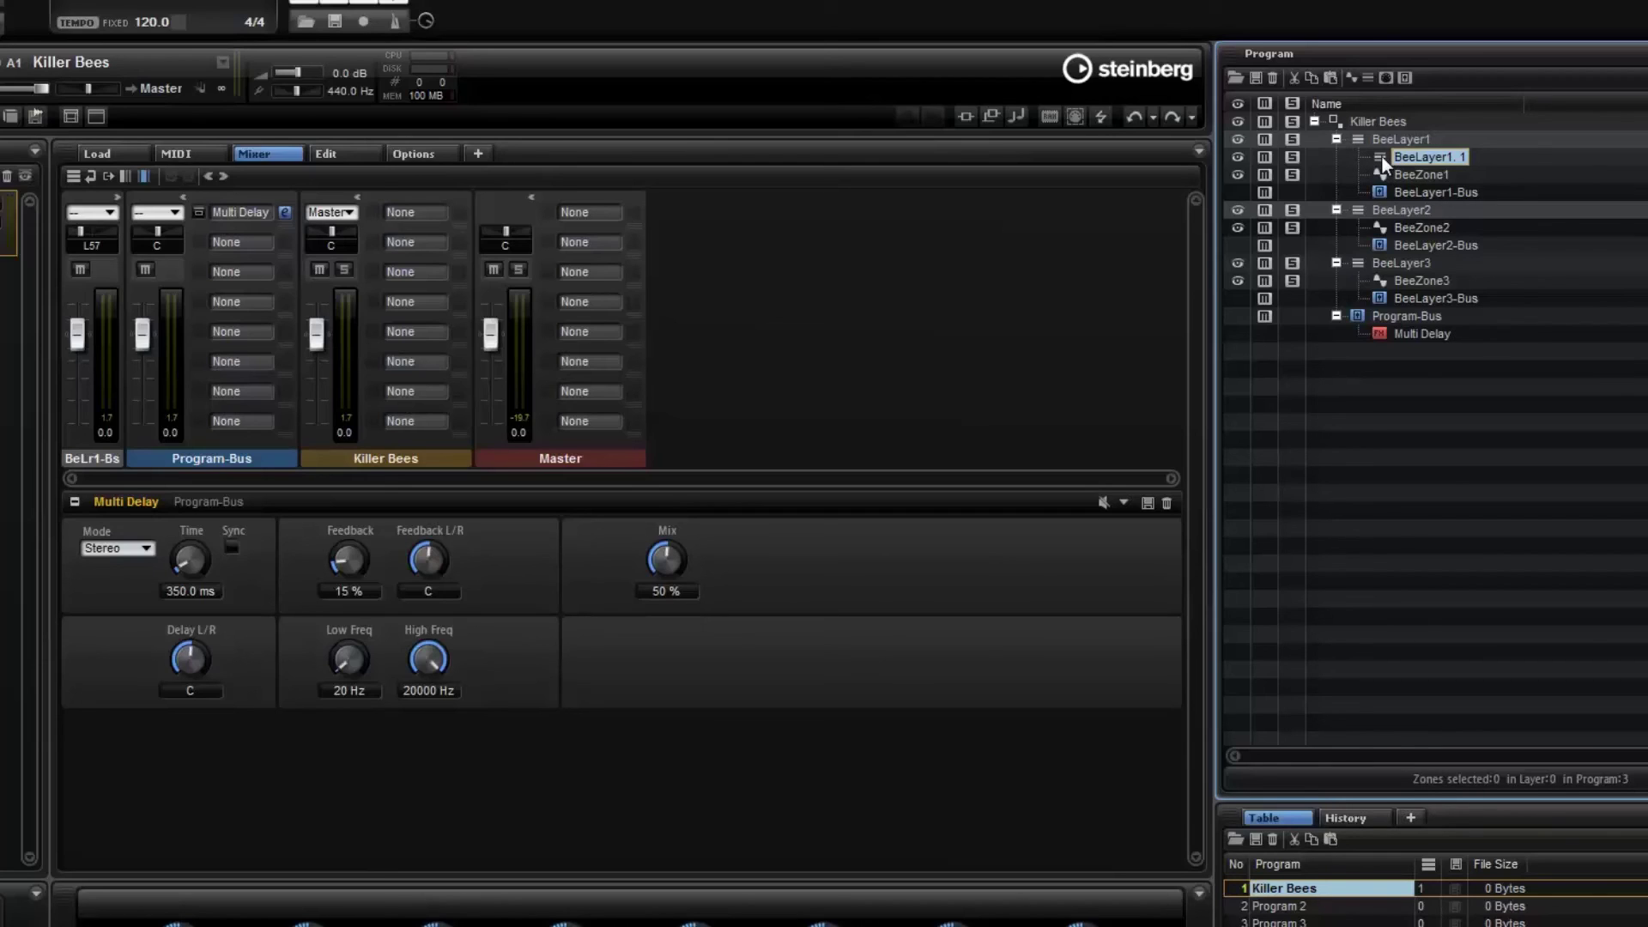
drag(1381, 158, 1376, 122)
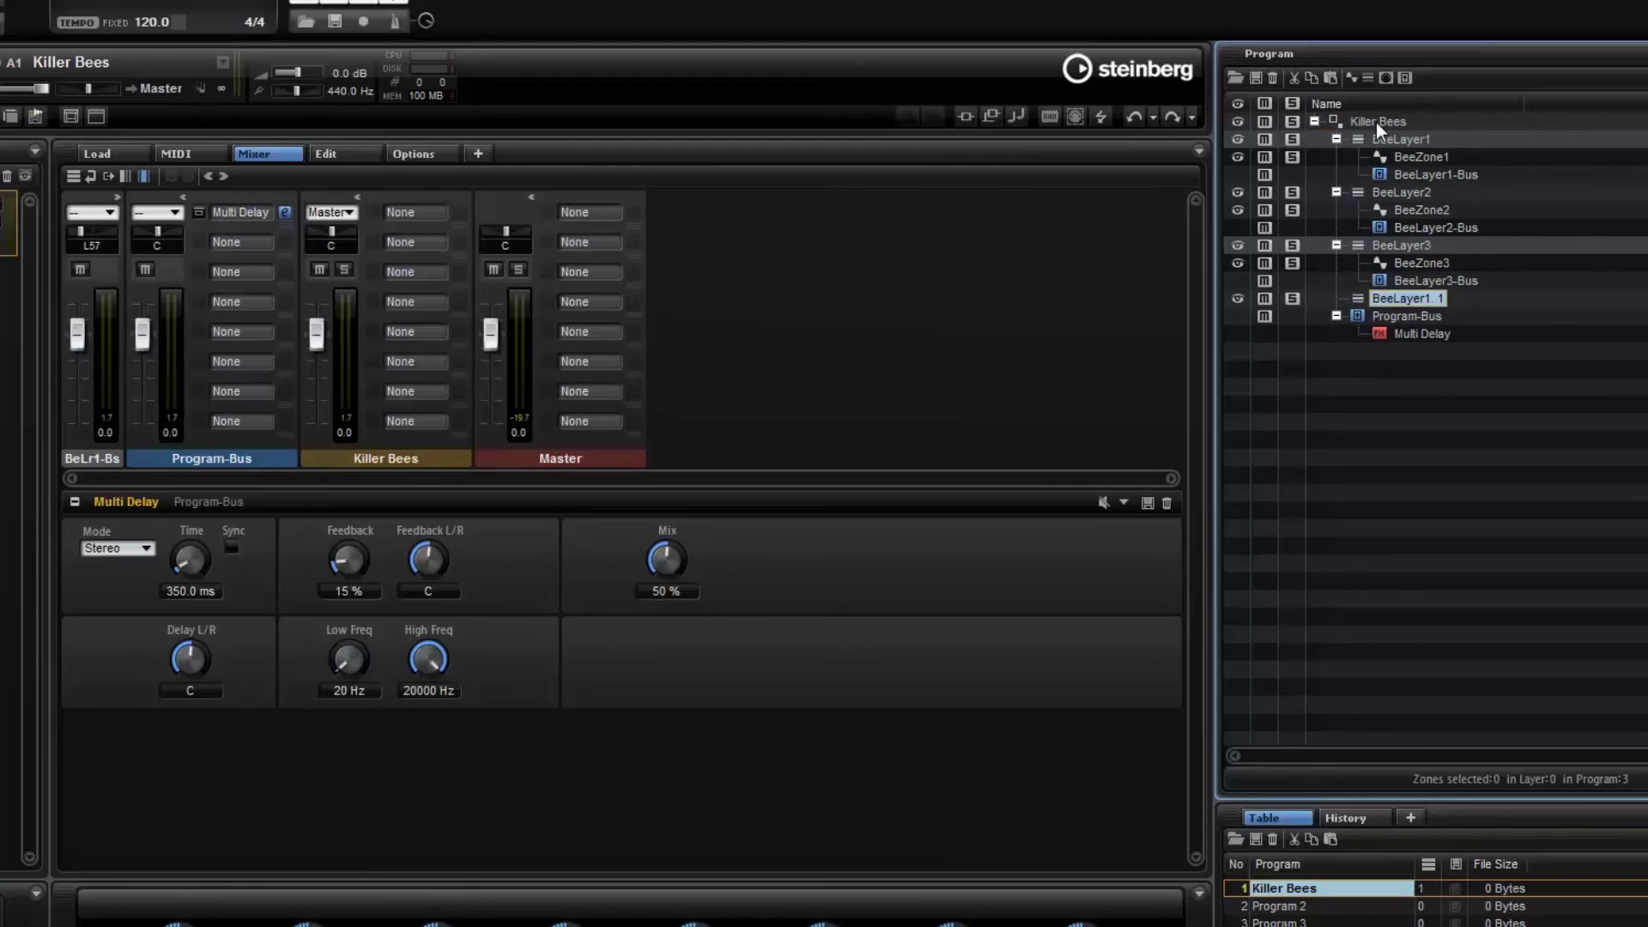
double_click(1418, 297)
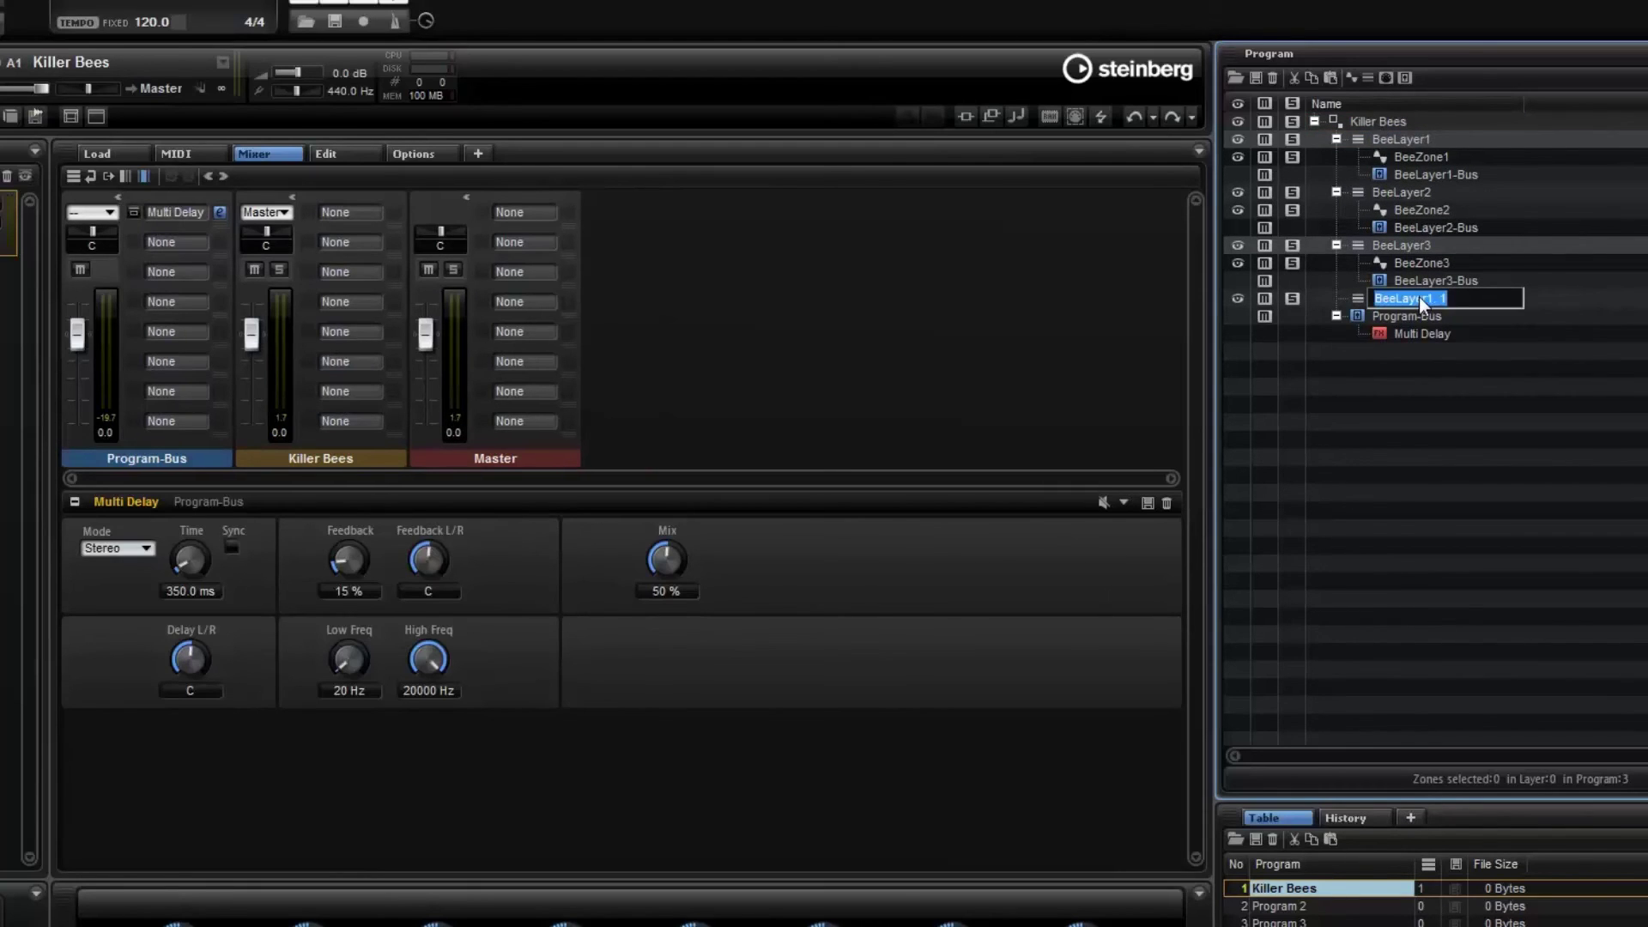
text(Noise)
key(Return)
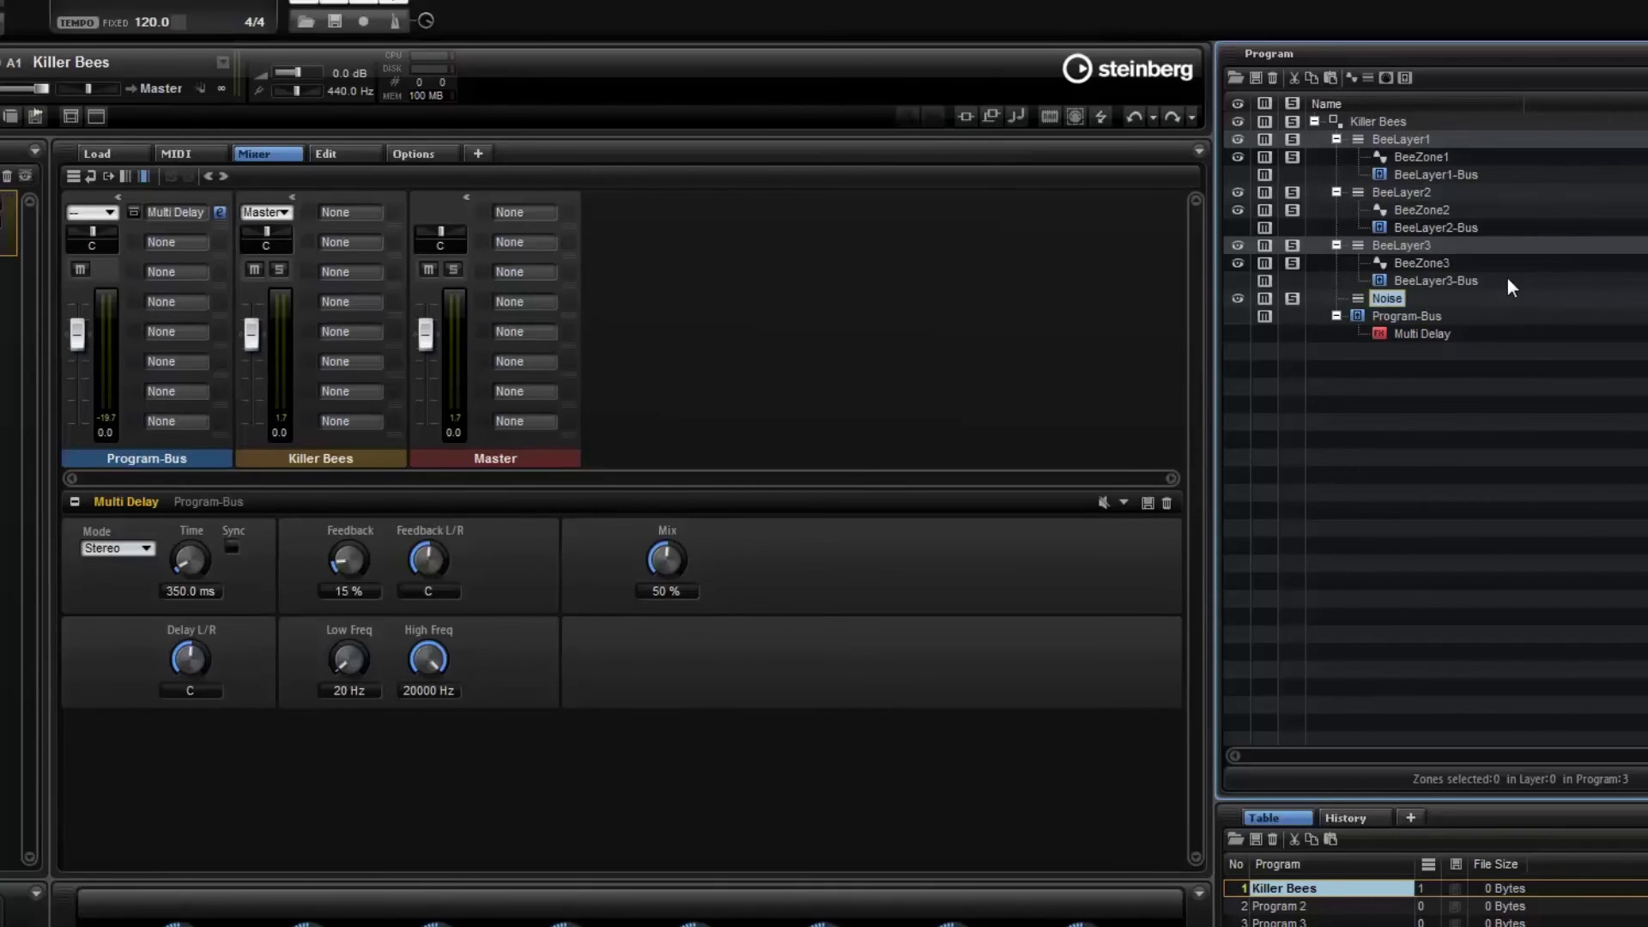
- Add a synth zone to the Noise layer and name it noise
click(1354, 79)
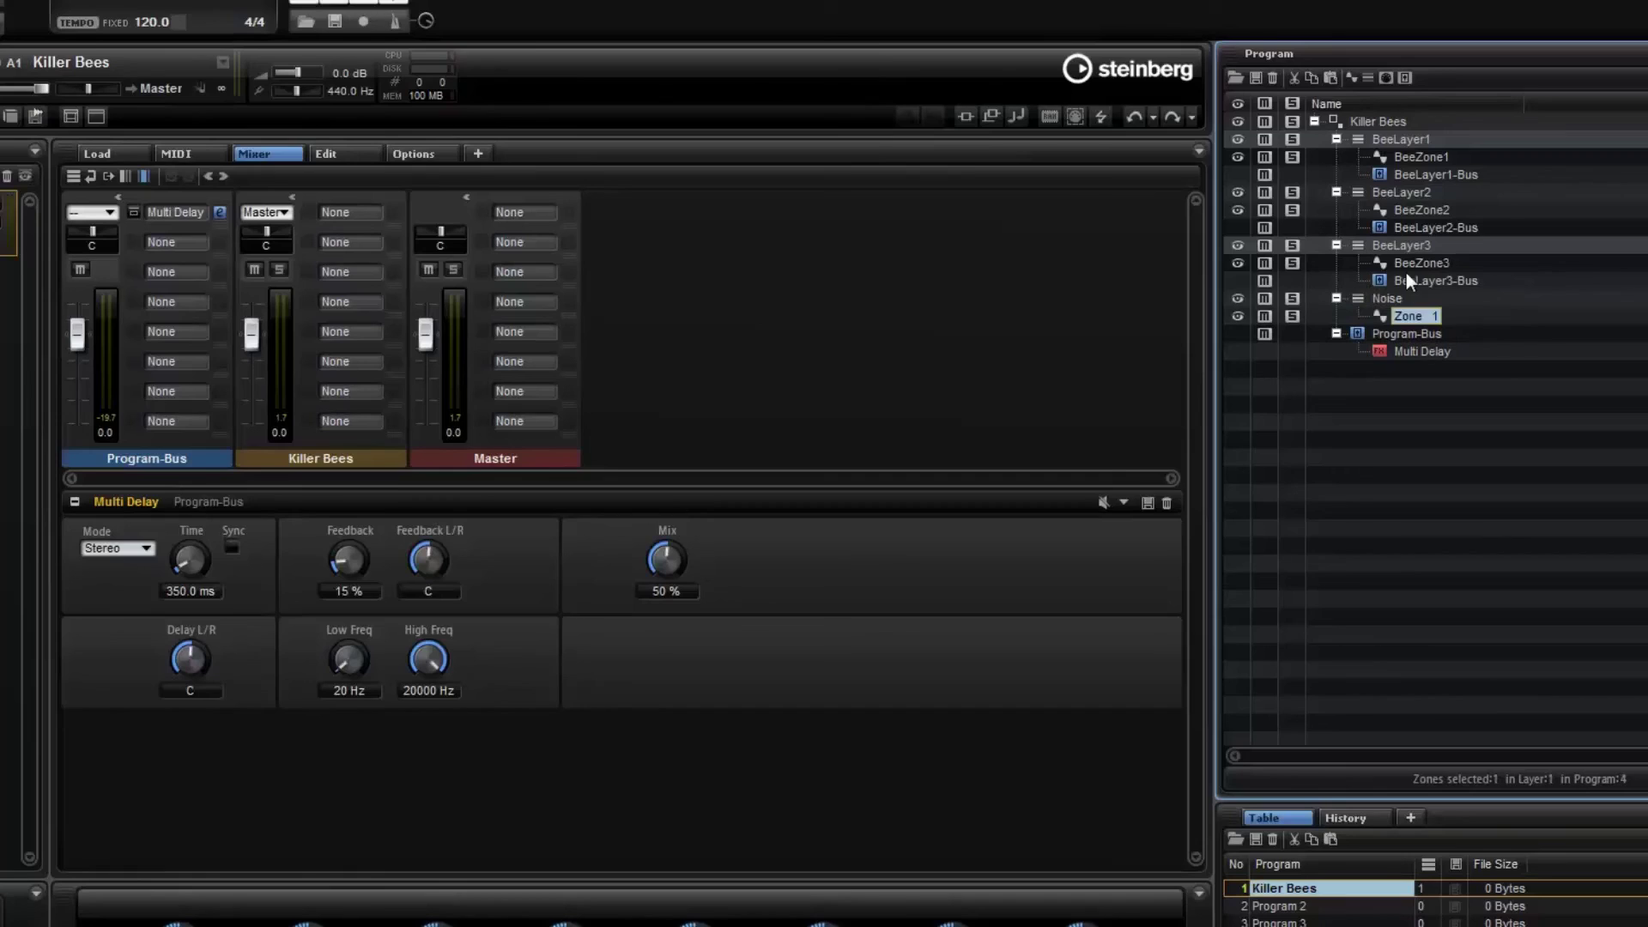
double_click(1413, 313)
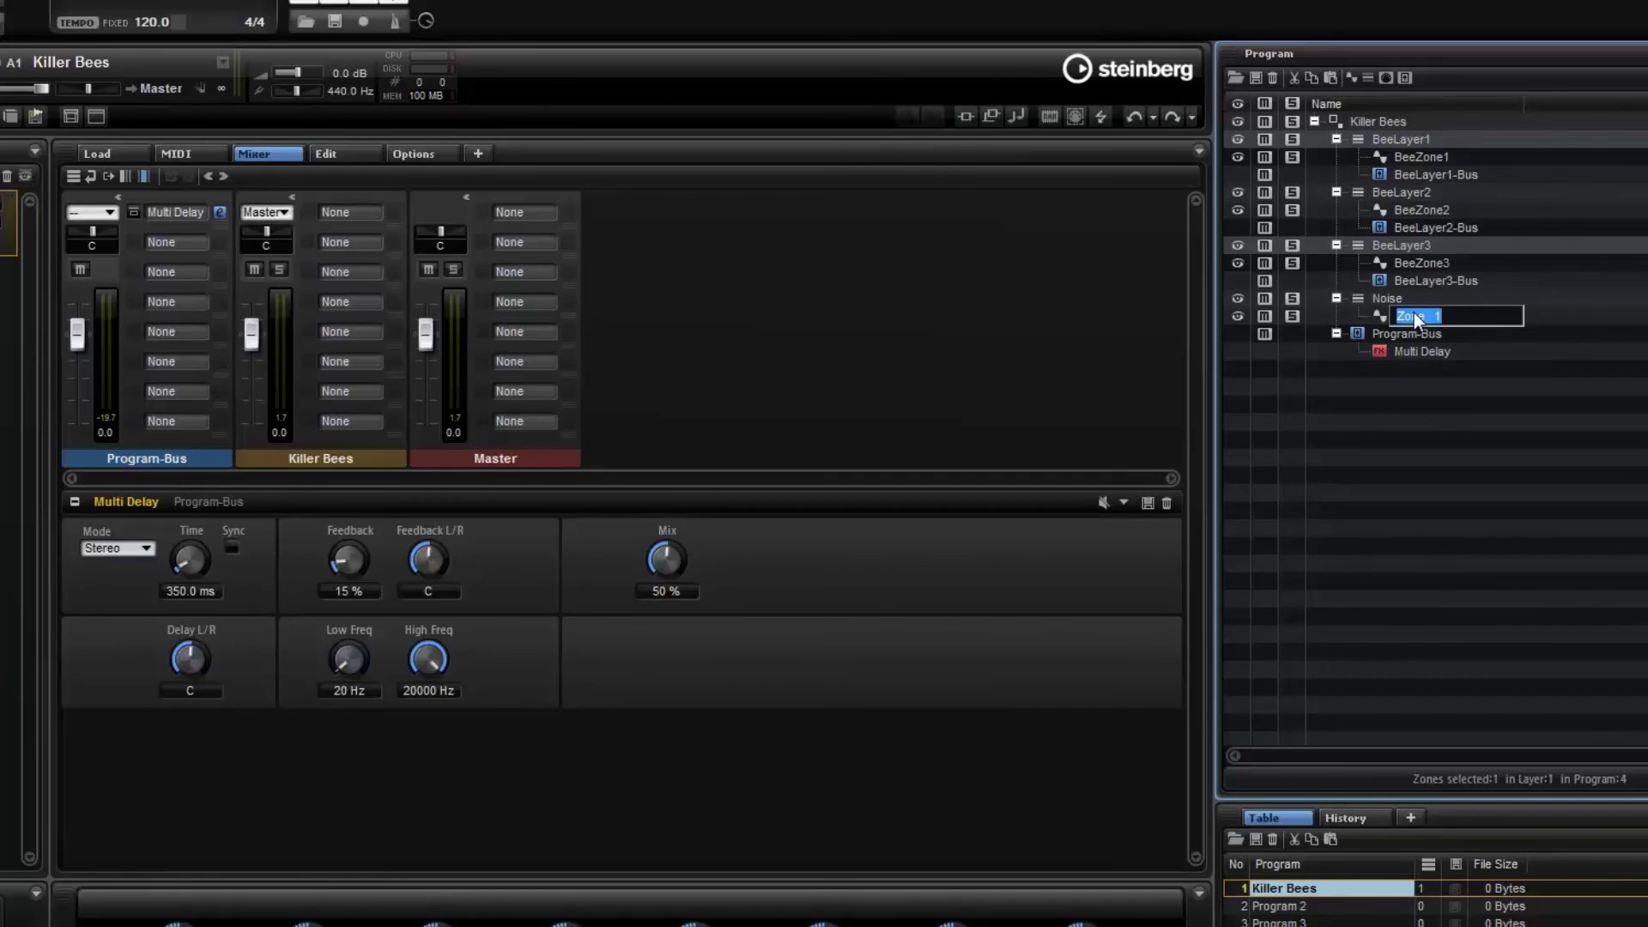
text(noise)
key(Return)
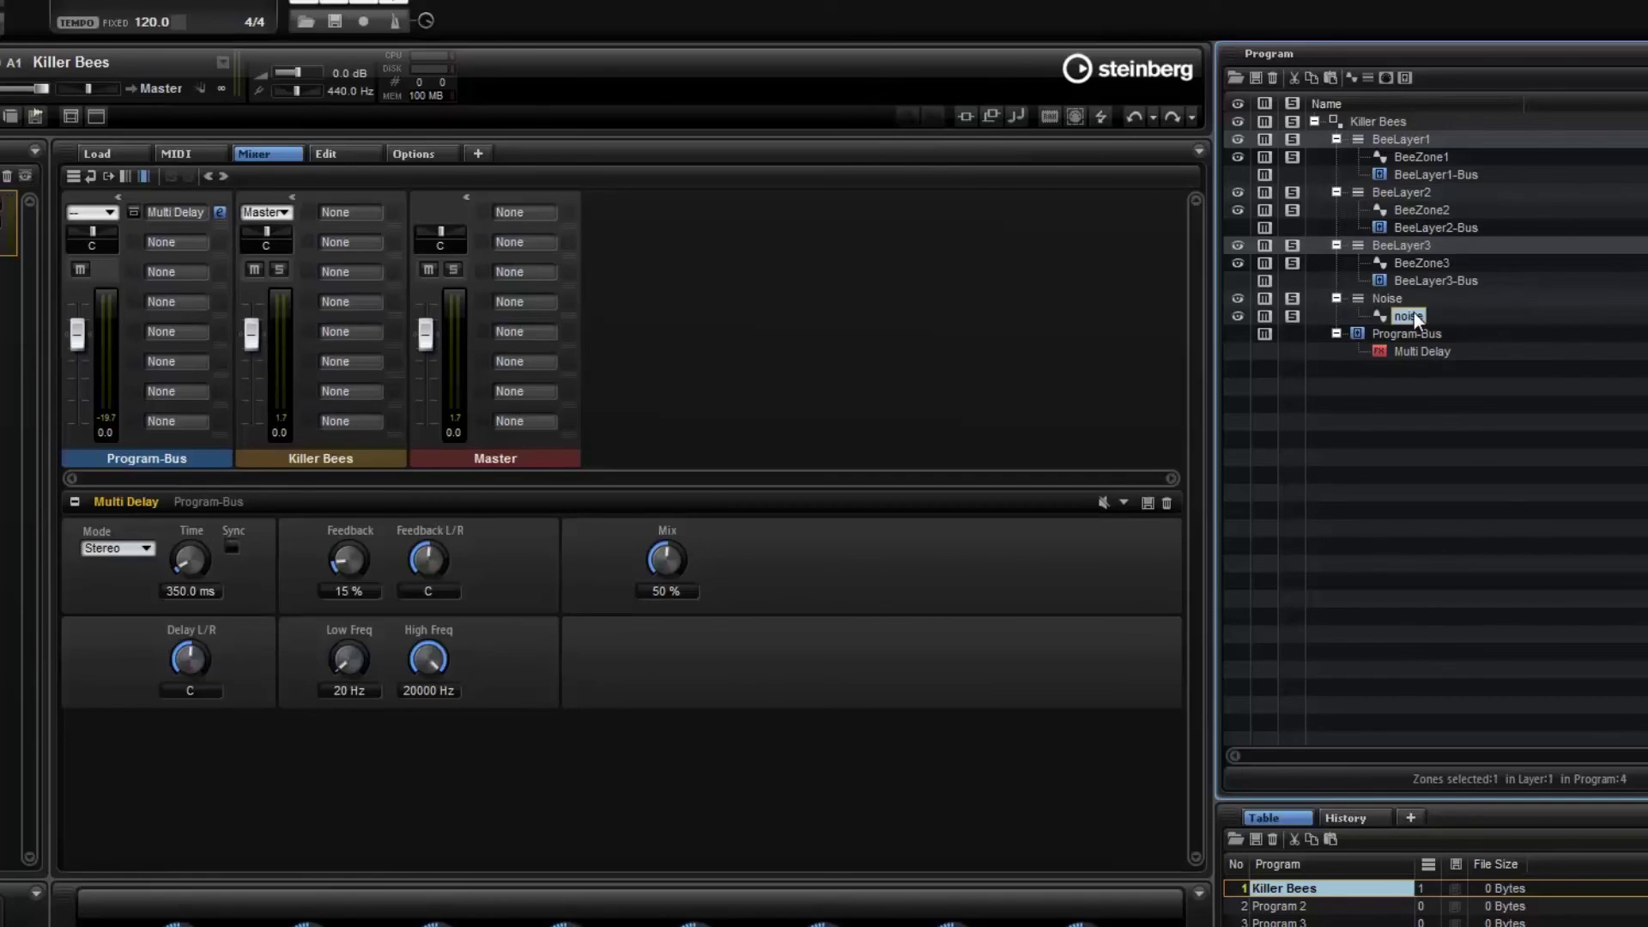
click(324, 158)
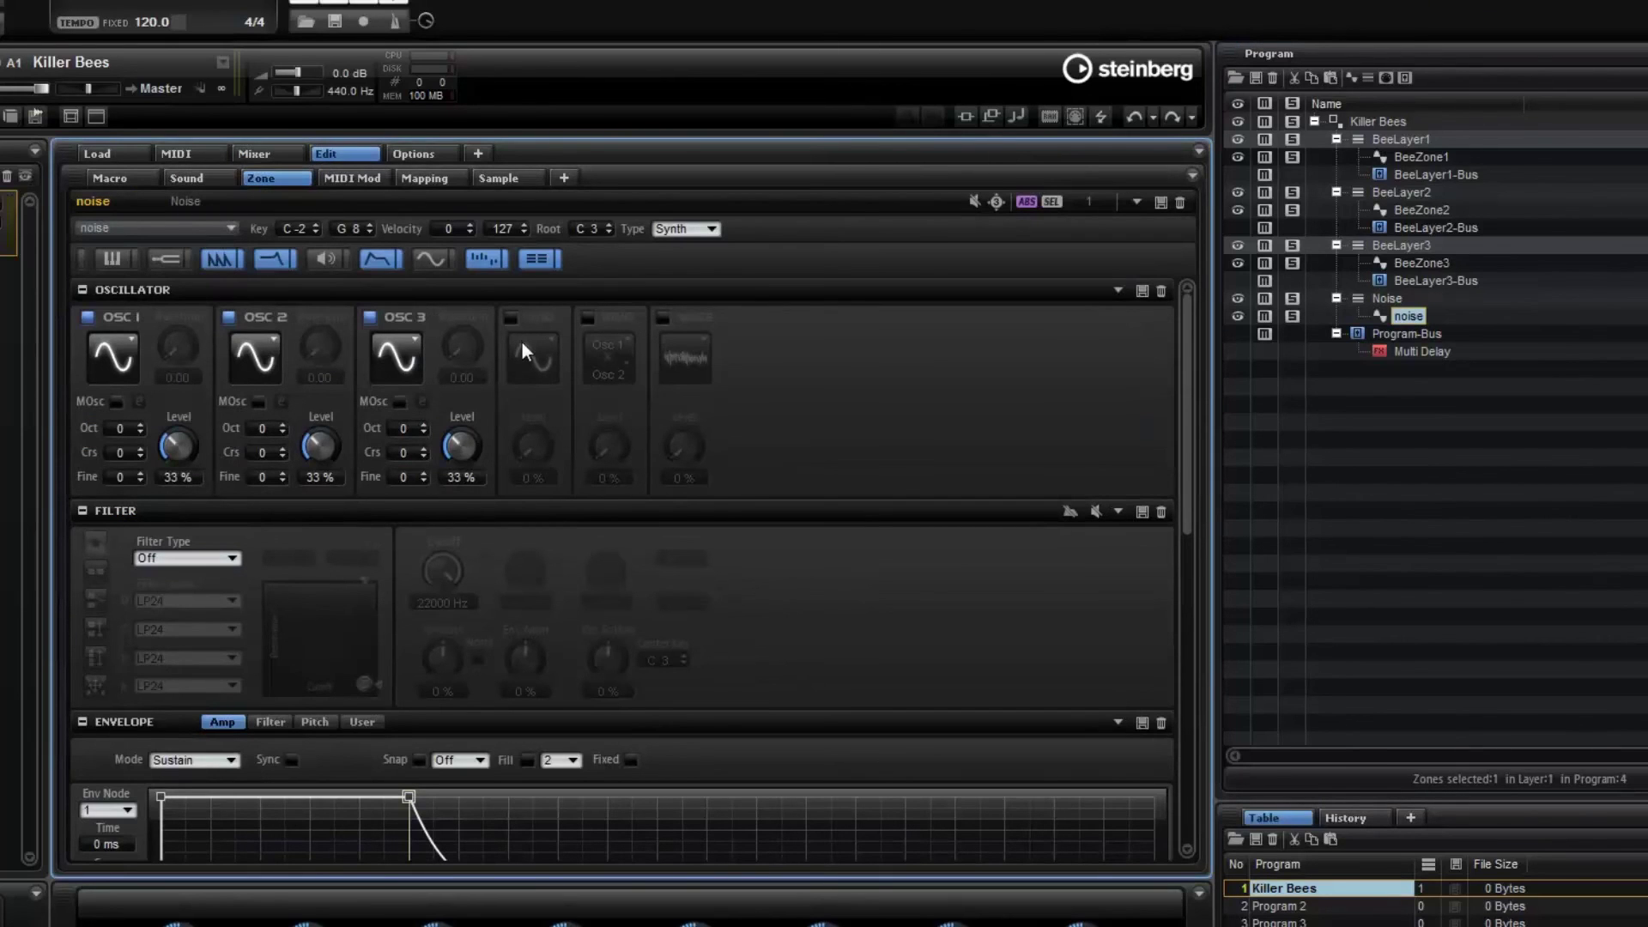
- Turn off OSC 1, 2 and 3 and enable the Noise oscillator at 13% level
click(86, 317)
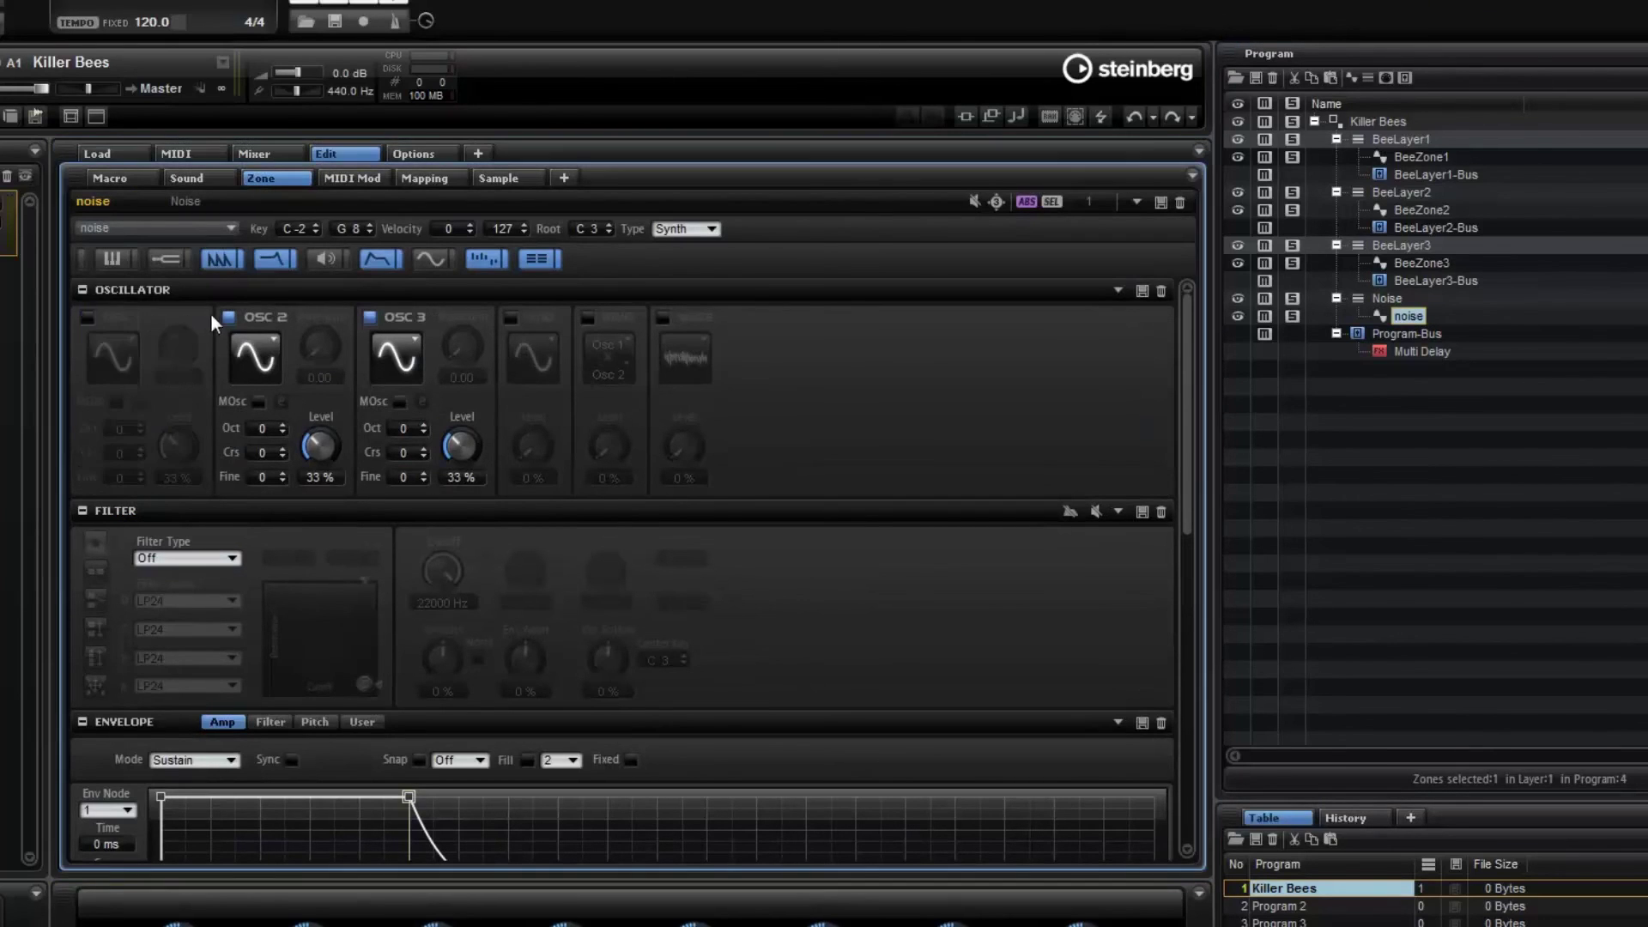
click(228, 316)
click(371, 317)
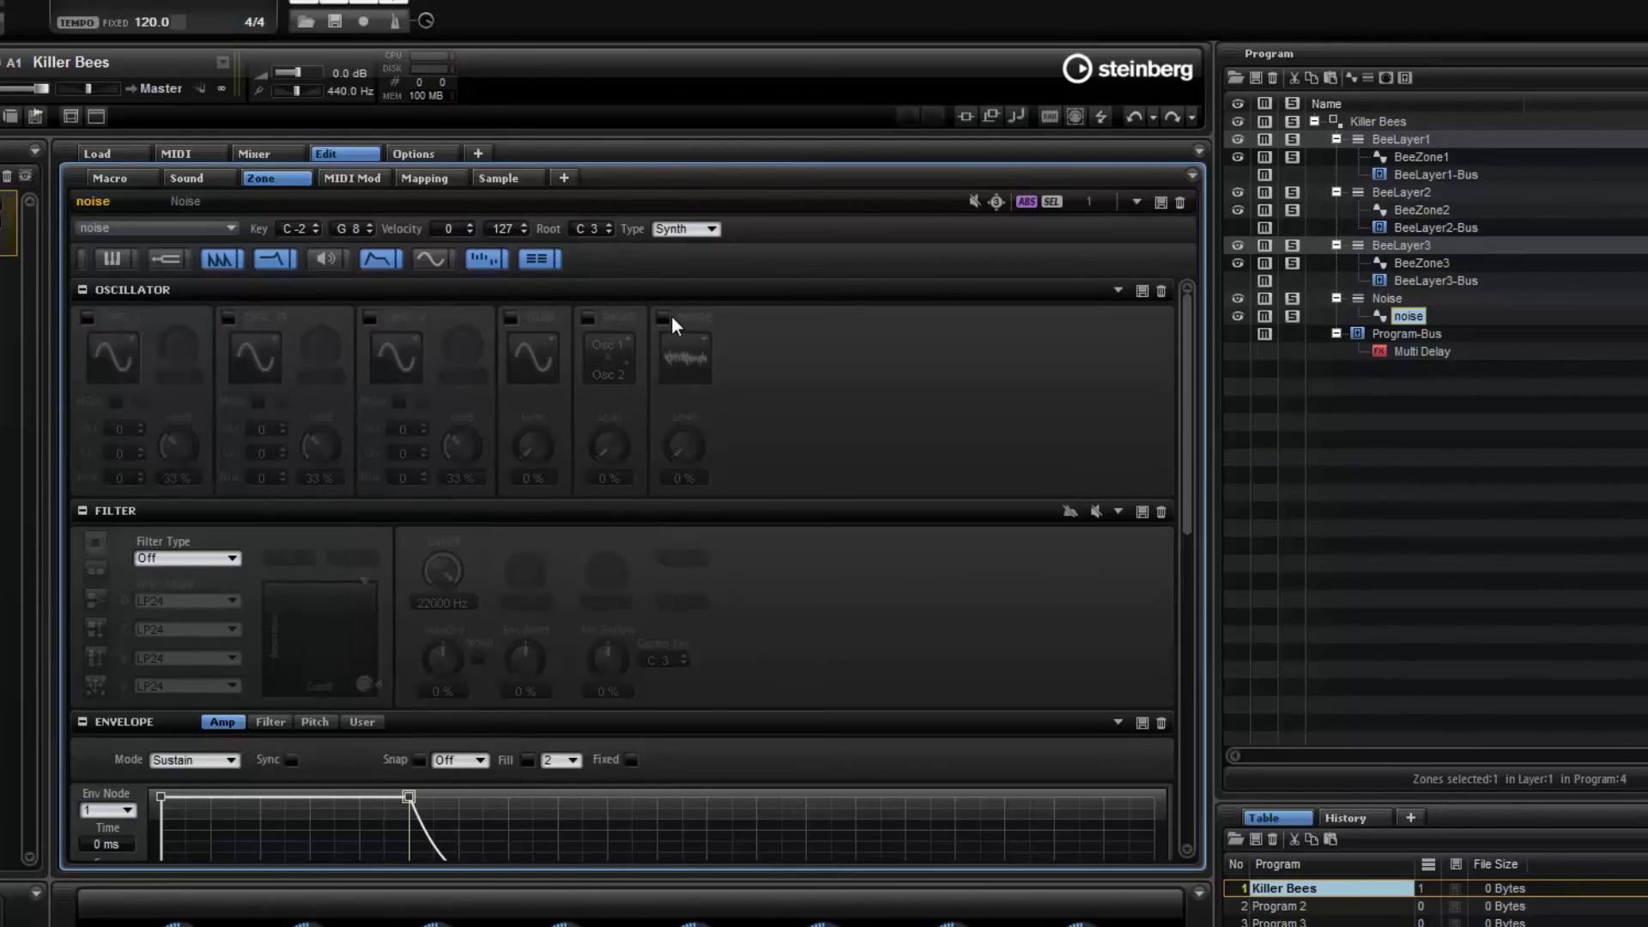
click(662, 317)
drag(676, 446, 664, 413)
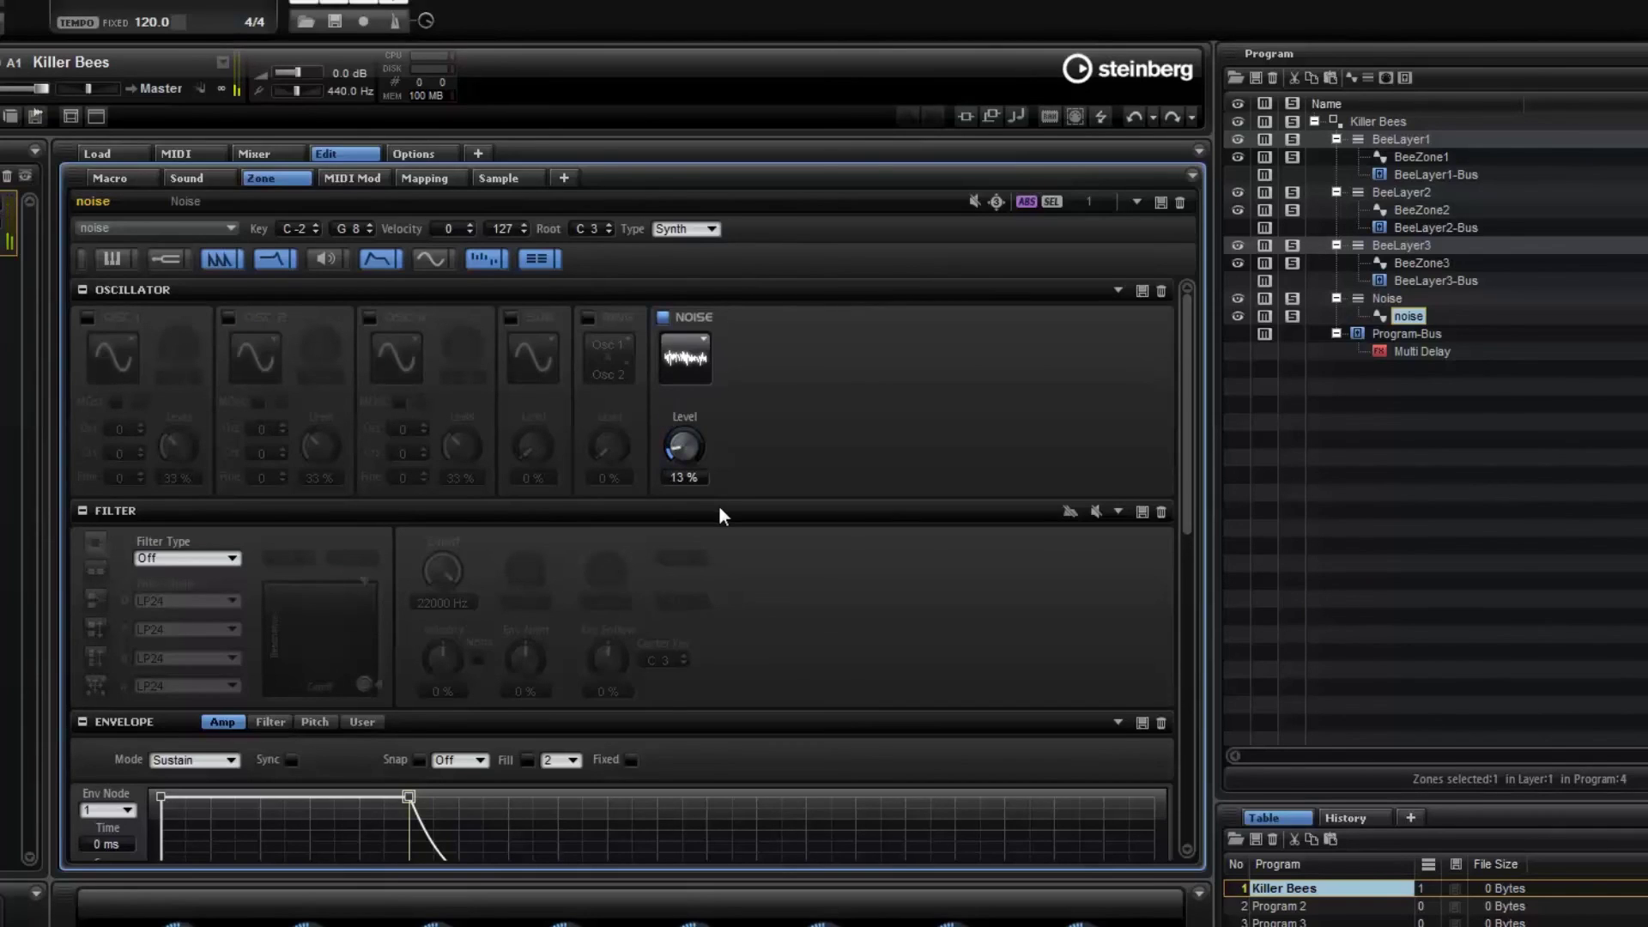